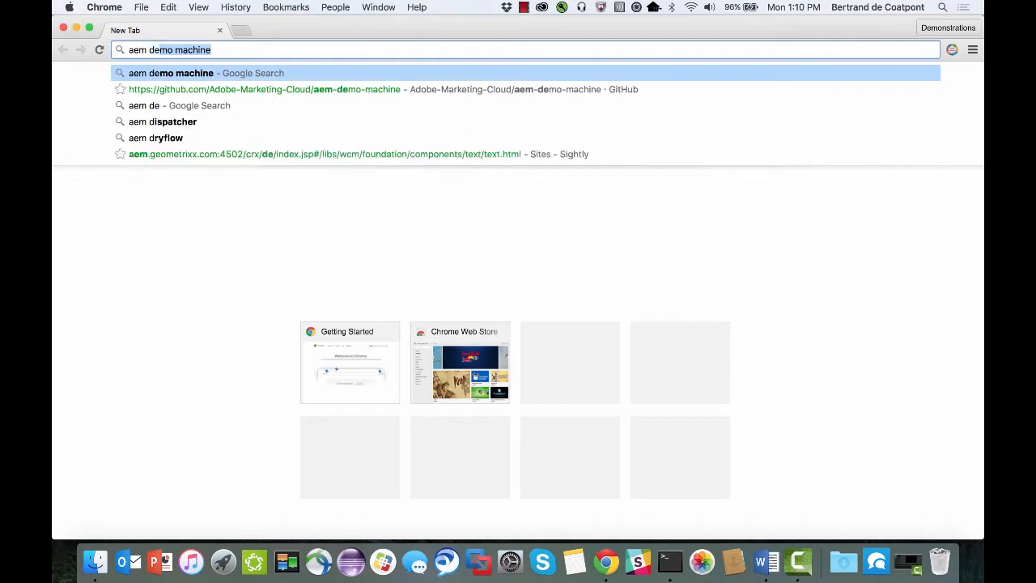
Search the web for "aem demo machine" and open the Adobe-Marketing-Cloud/aem-demo-machine repository on GitHub.
text(e)
key(Return)
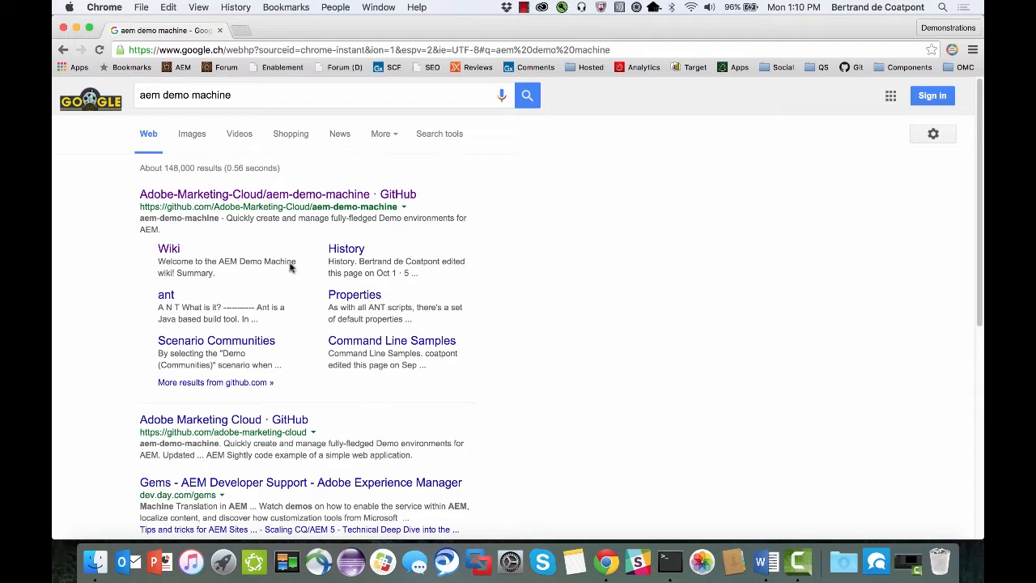
click(289, 197)
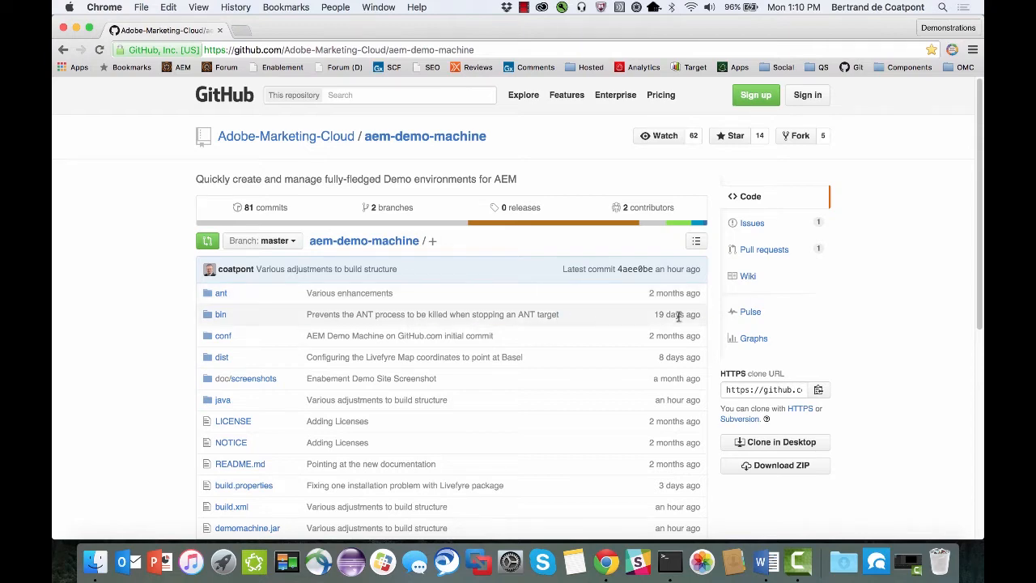
Read the repository's wiki home page, including the summary, installation, getting started and prerequisites sections.
click(748, 276)
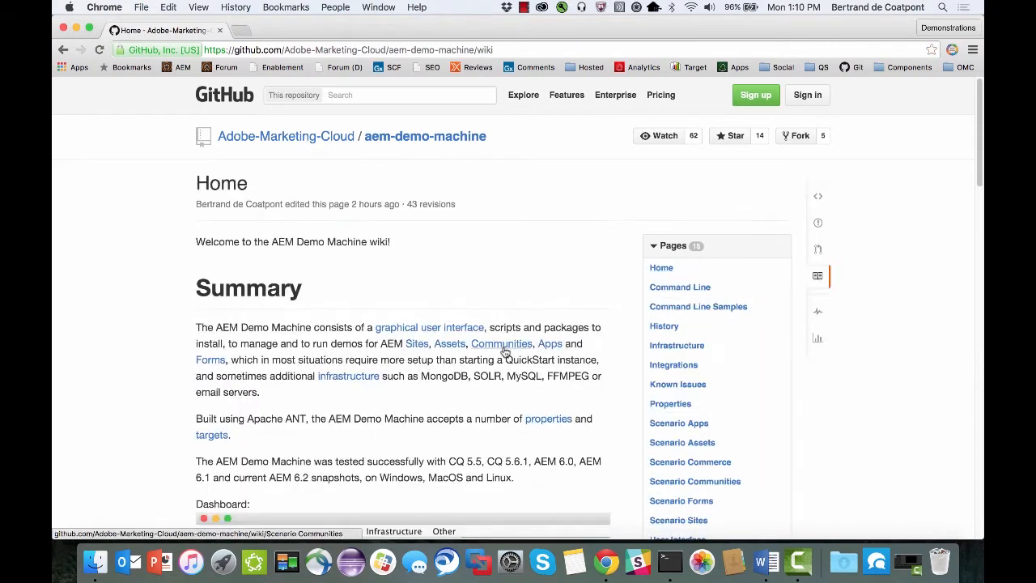
scroll(503, 350, down, 5)
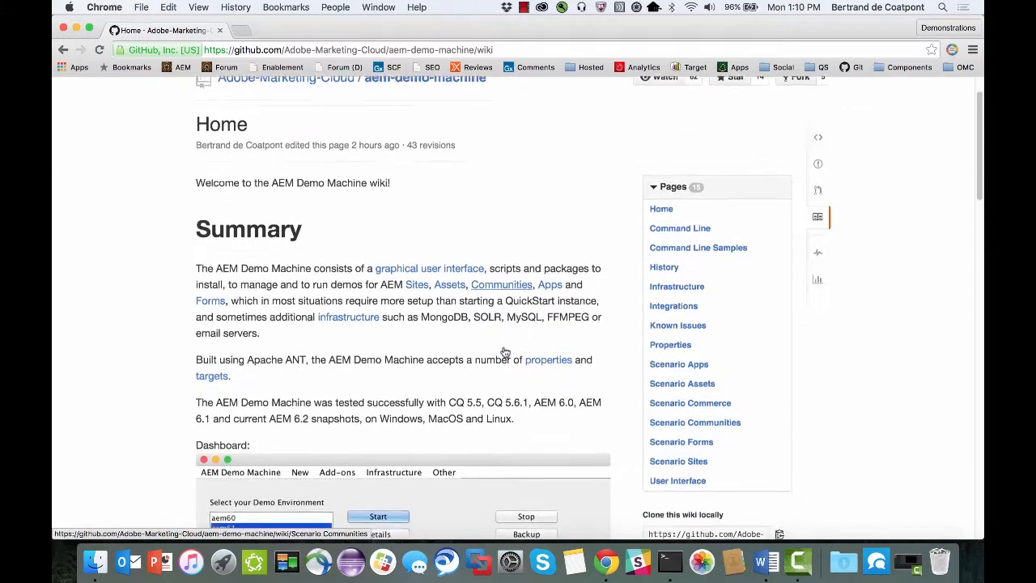
scroll(504, 350, down, 7)
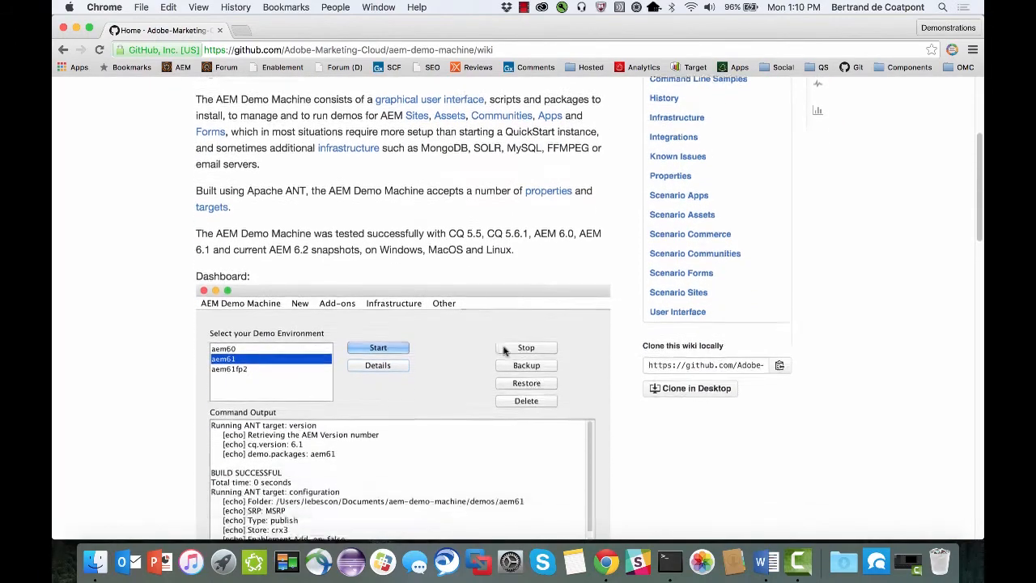
scroll(503, 350, down, 12)
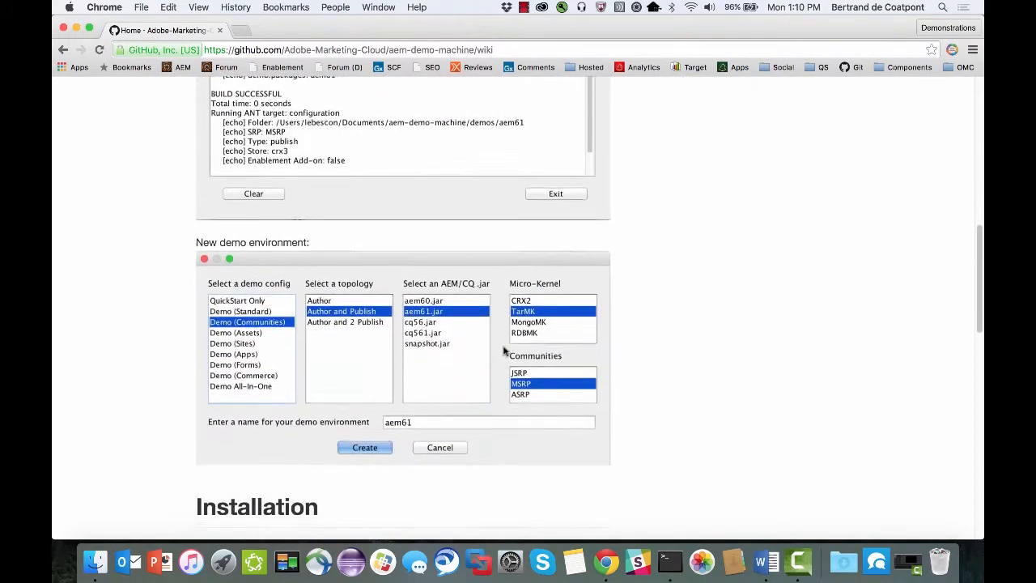
scroll(503, 350, down, 1)
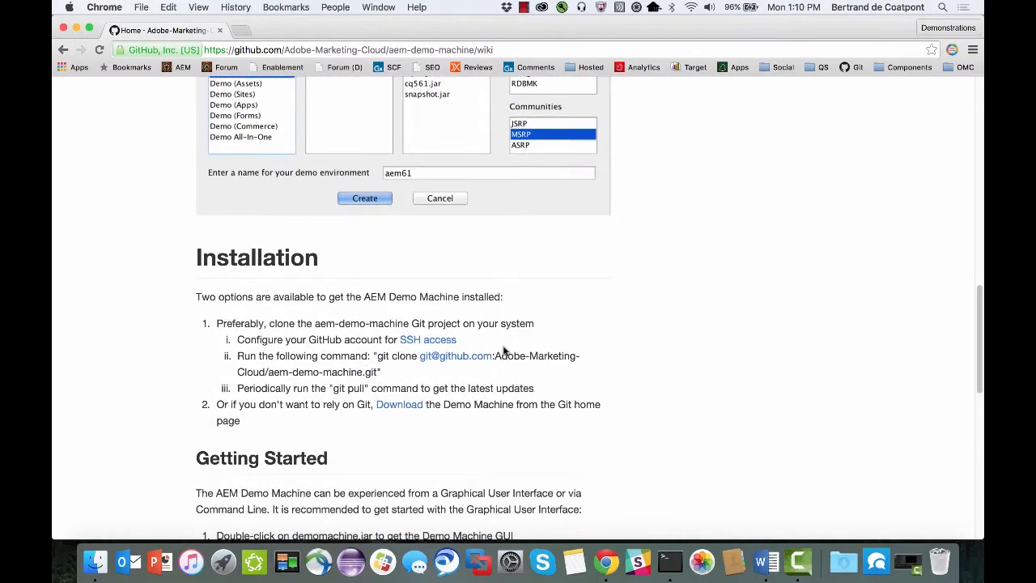
scroll(504, 350, down, 13)
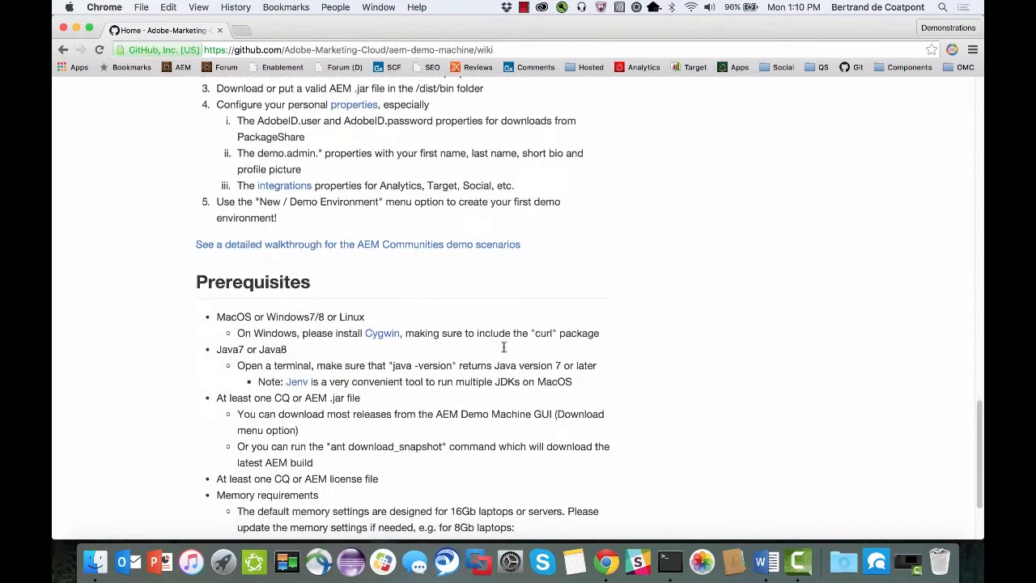
scroll(504, 347, down, 3)
scroll(503, 351, up, 20)
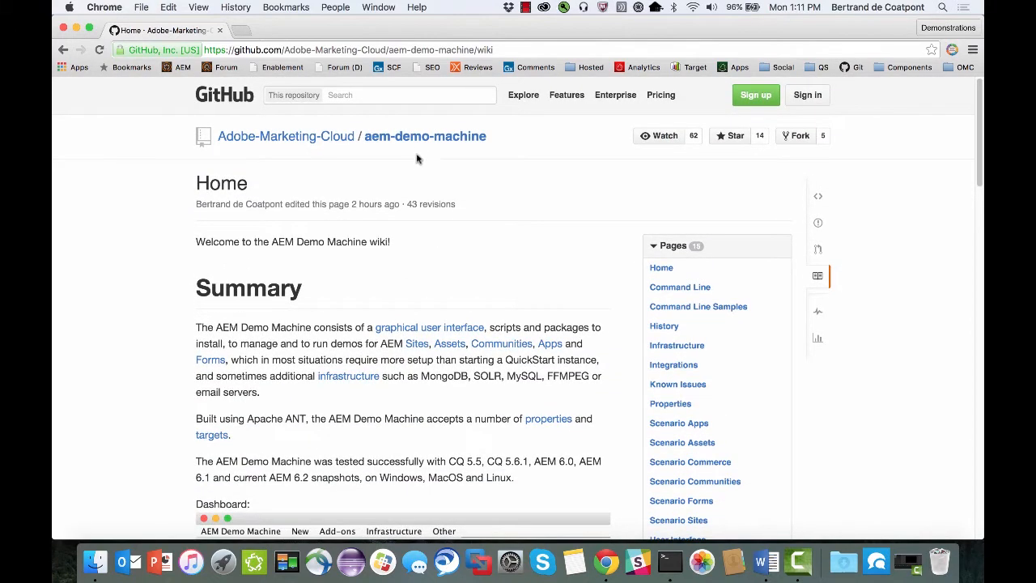
Copy the aem-demo-machine repository's HTTPS clone URL and clone it into the Downloads folder with git clone in Terminal.
click(414, 138)
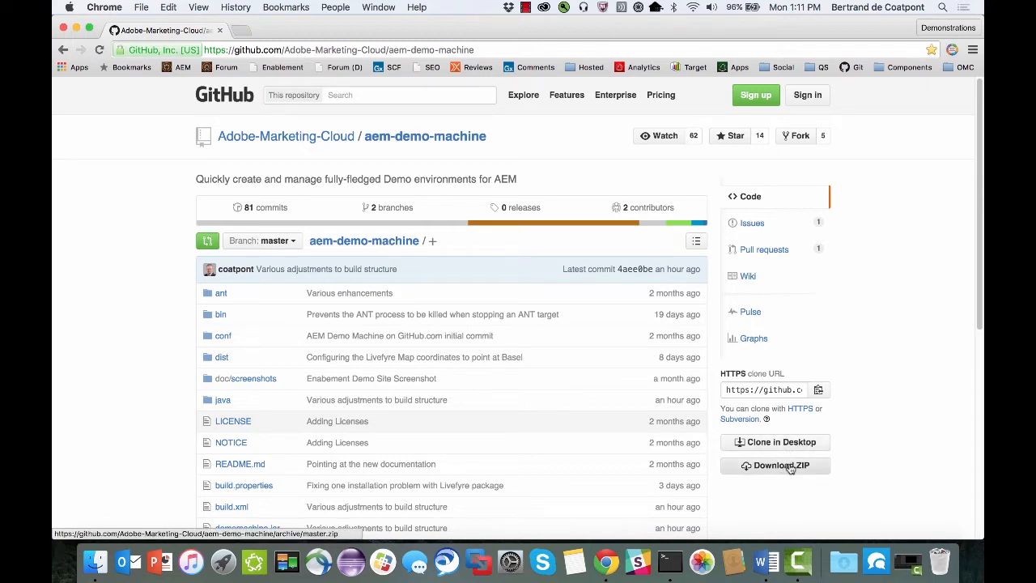
click(818, 390)
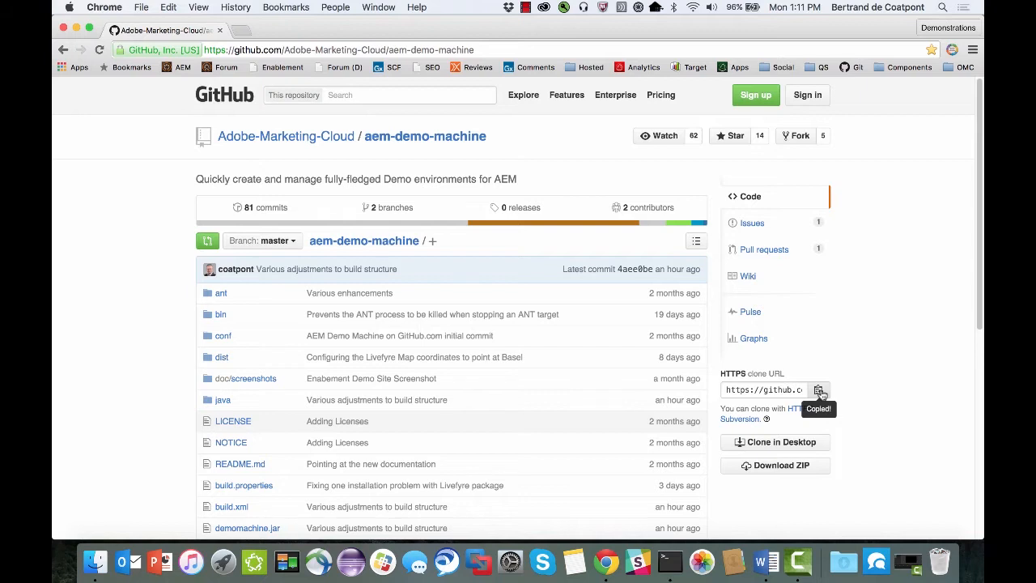
click(669, 561)
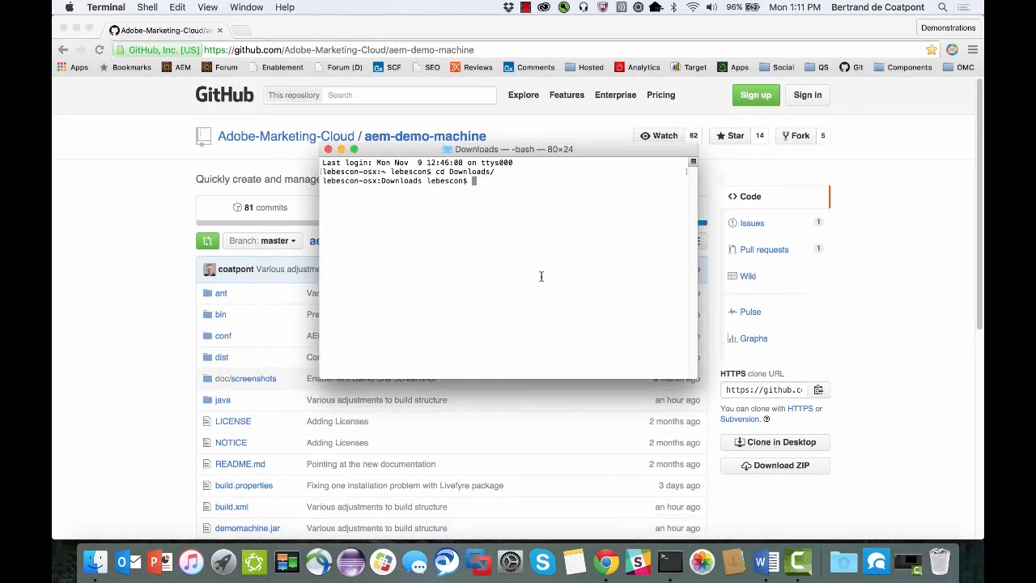
text(git clone)
text(https://github.com/Adobe-Marketing-Cloud/aem-demo-machine.git)
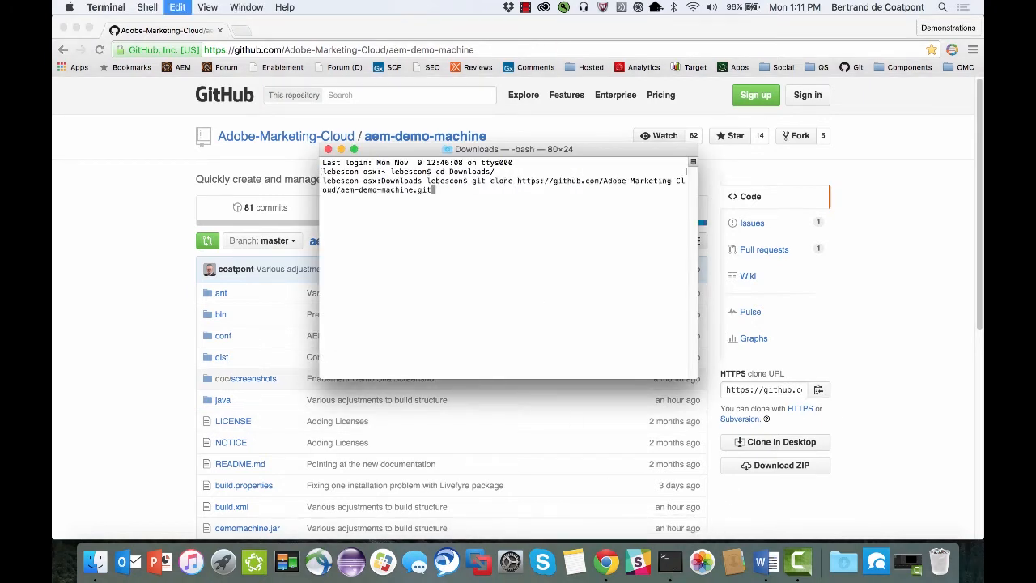
key(Return)
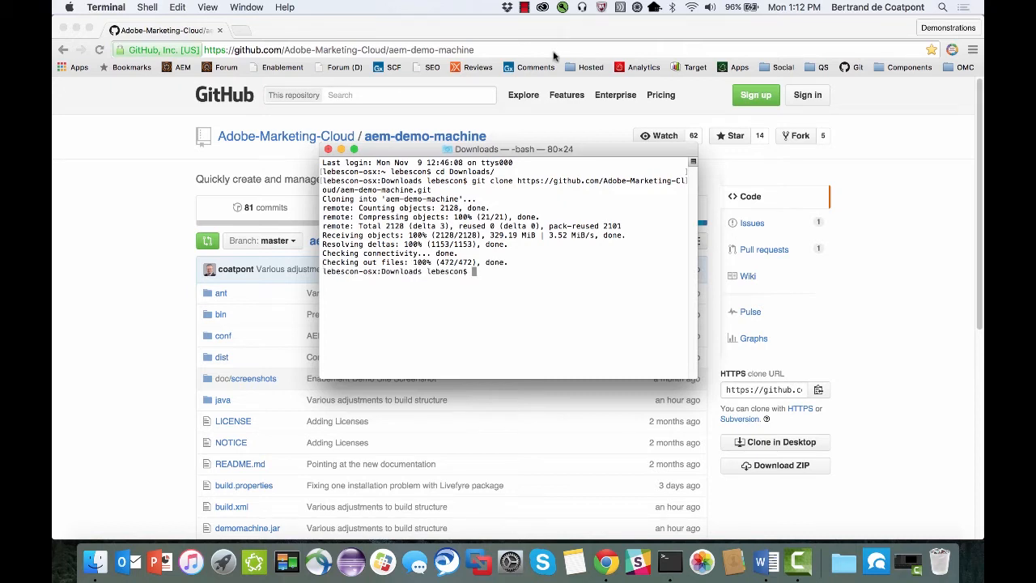
Switch to Finder and launch demomachine.jar from the aem-demo-machine folder in Downloads.
click(95, 561)
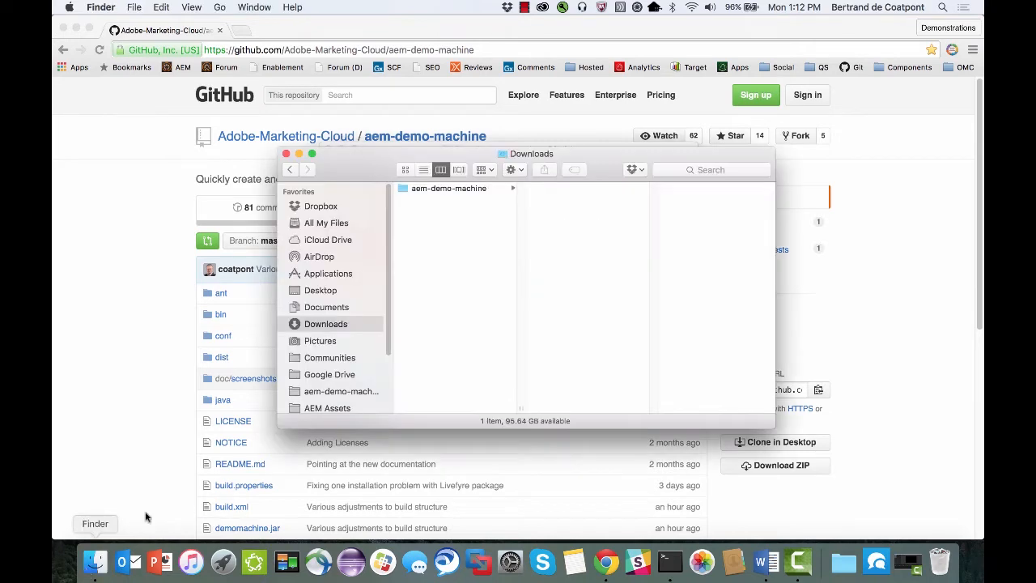
click(468, 188)
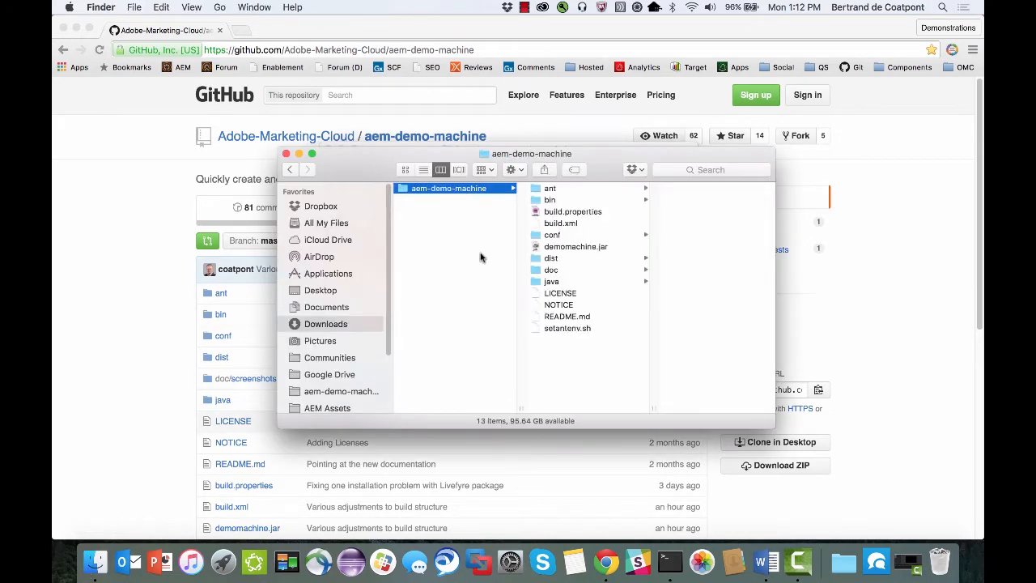
click(600, 247)
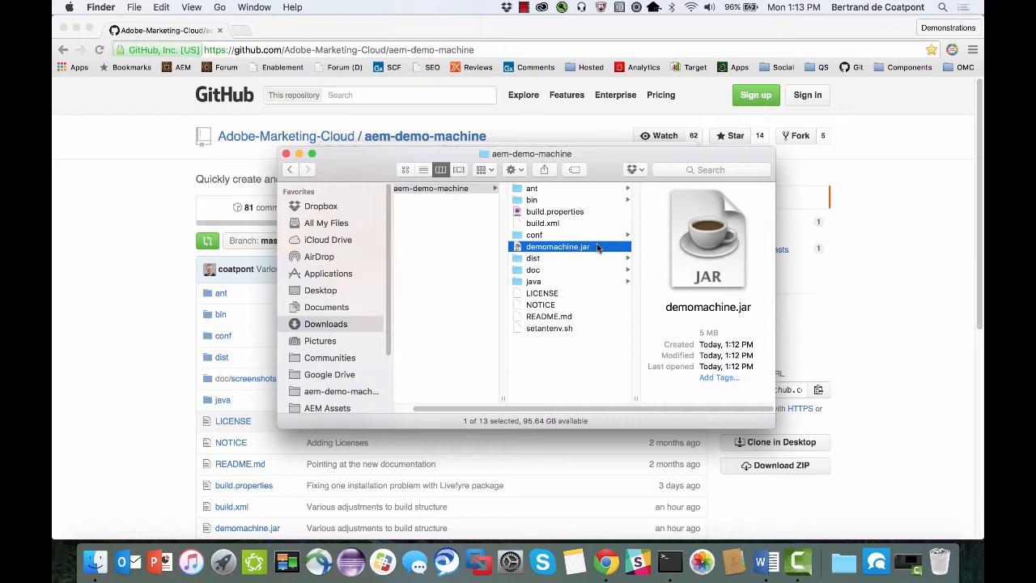
double_click(560, 247)
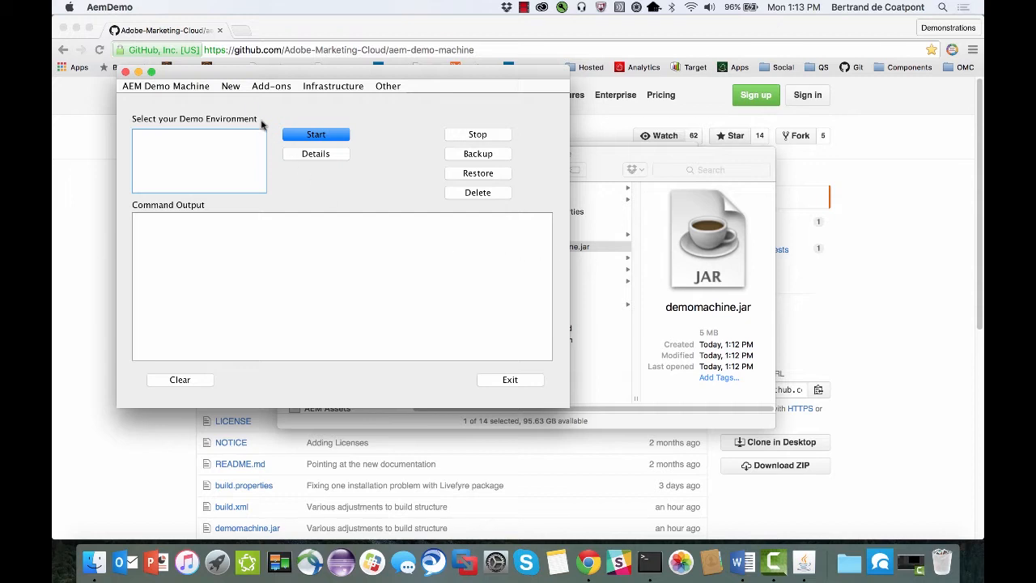
Try to create a new demo environment.
click(232, 85)
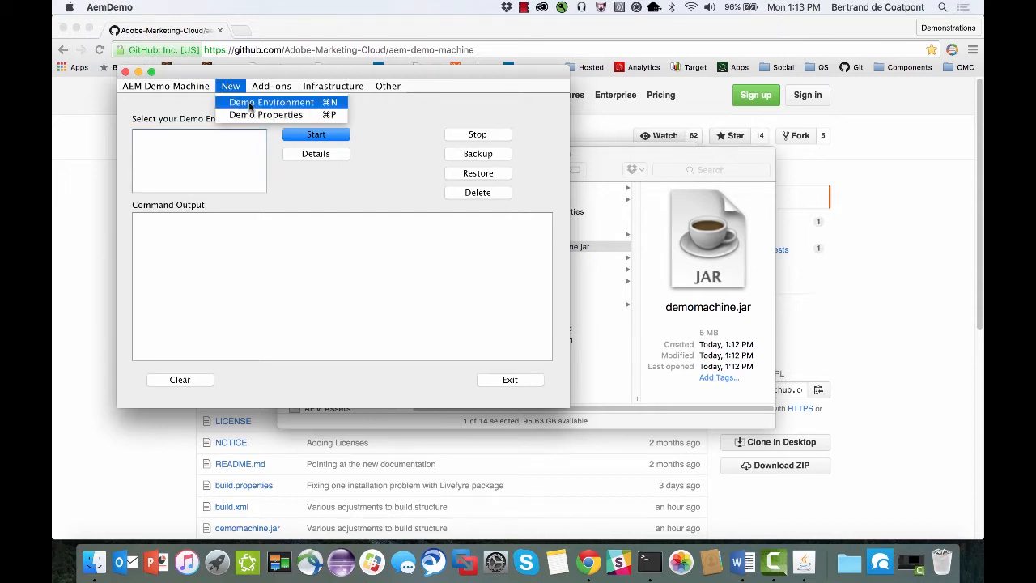
click(252, 104)
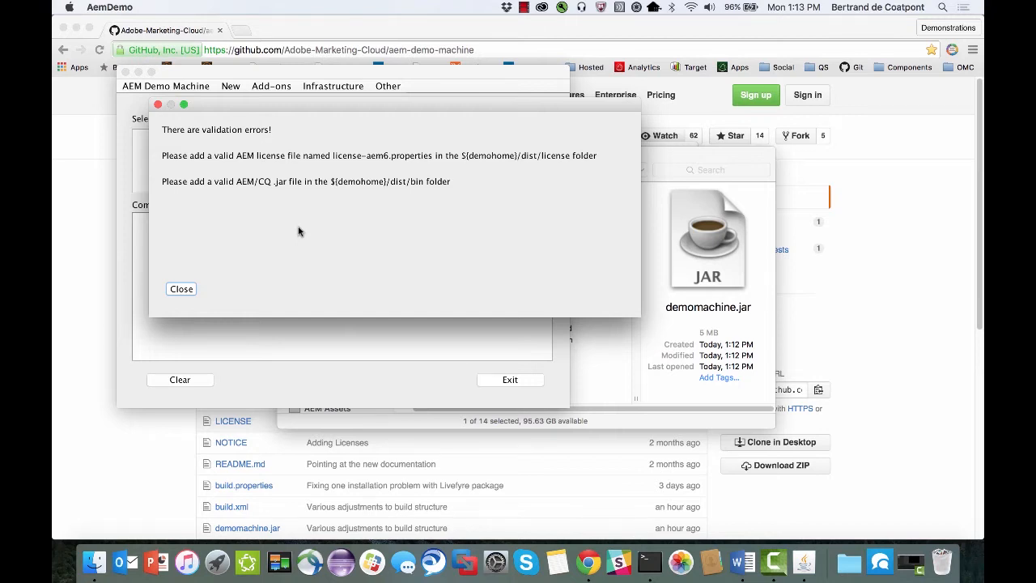
click(181, 289)
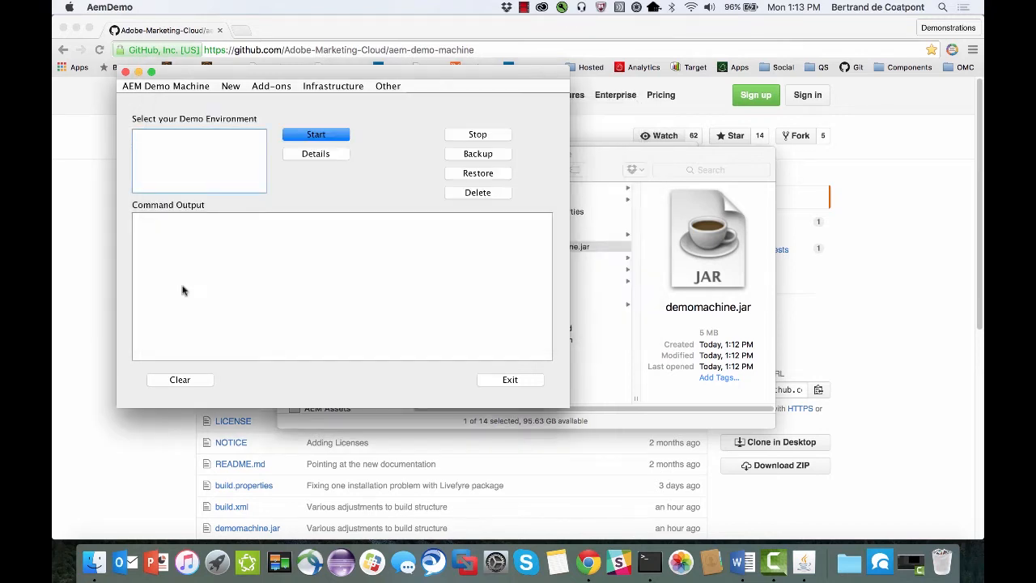
Download the latest AEM snapshot through the AEM Demo Machine.
click(387, 86)
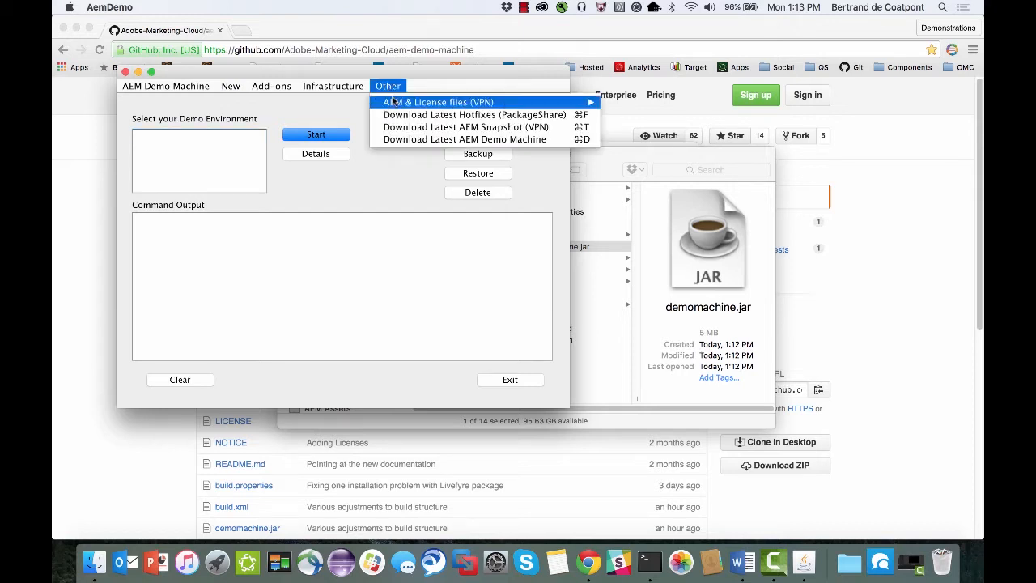
mouse_move(395, 102)
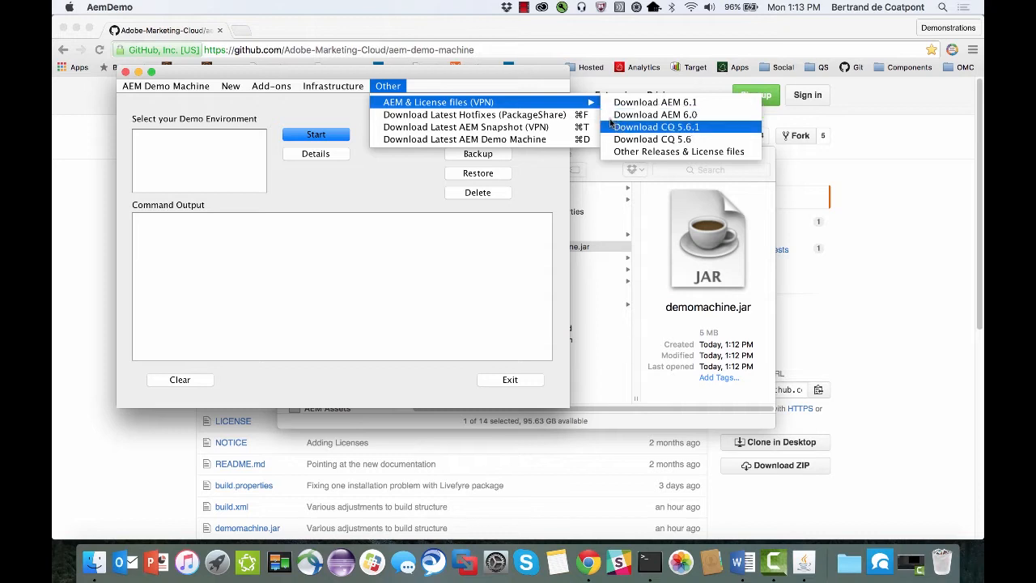
click(497, 130)
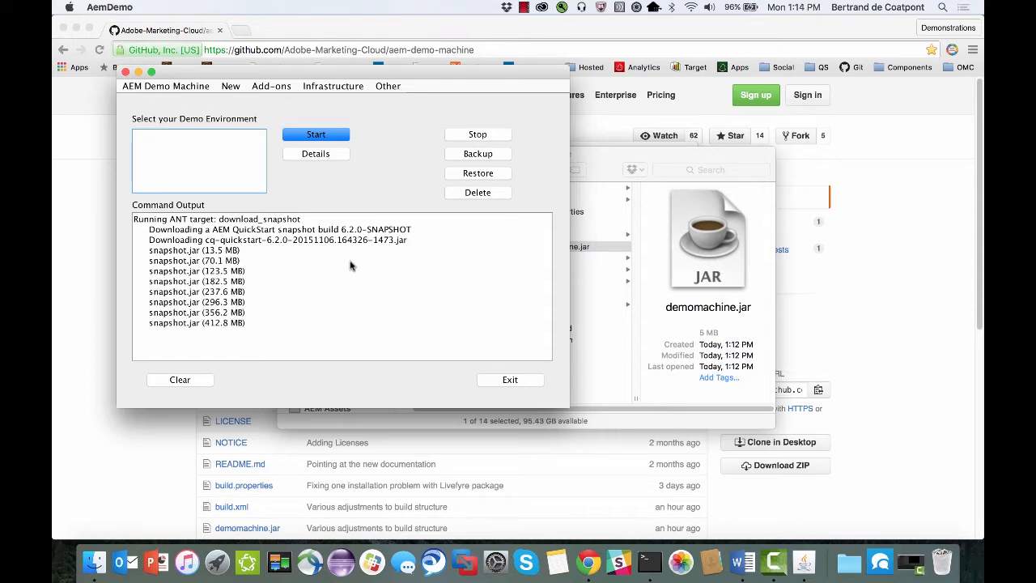
Check in Finder the contents of the dist/bin and dist/license folders for the AEM jar and license files.
click(611, 168)
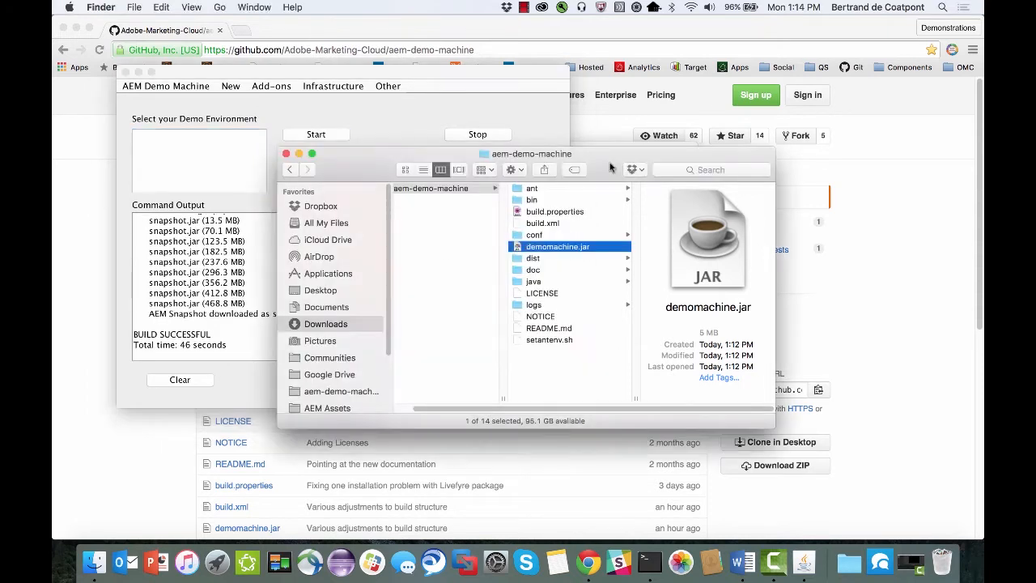
click(532, 259)
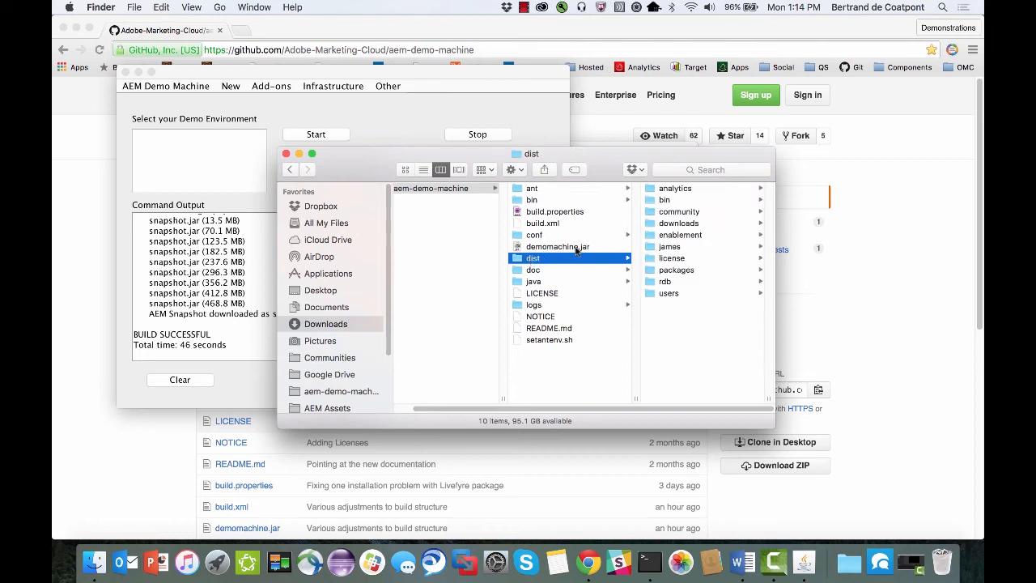
click(683, 201)
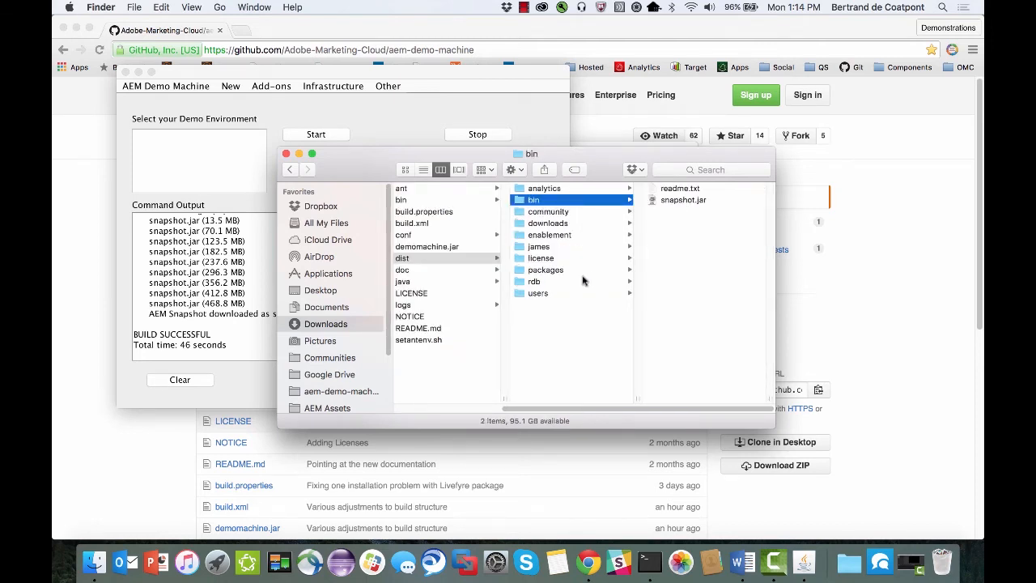
click(542, 259)
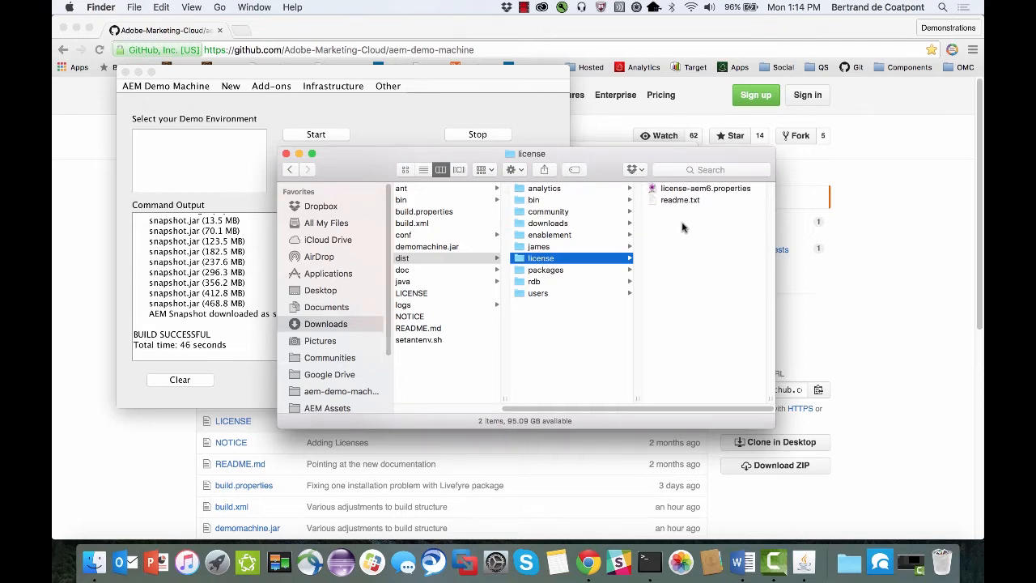
Create a demo environment named aem62 with the default configuration and snapshot.jar, and check its build output and Quickstart windows.
click(405, 123)
click(230, 87)
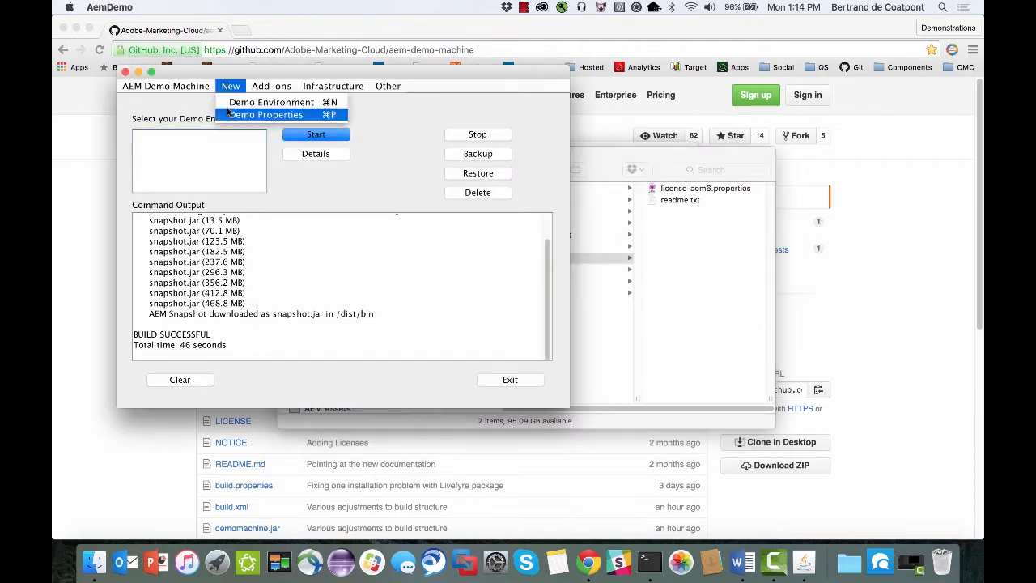
click(255, 104)
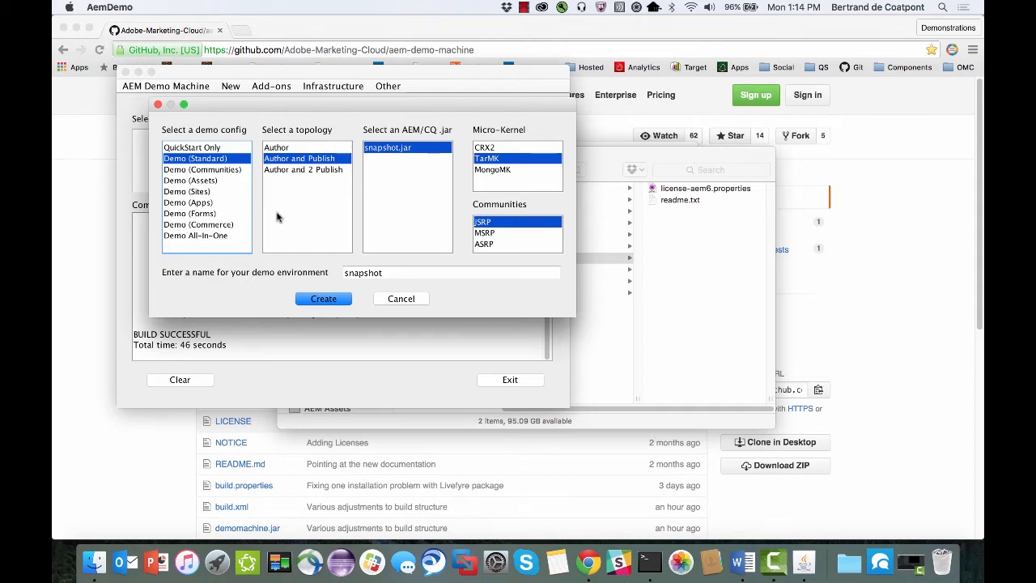
double_click(362, 273)
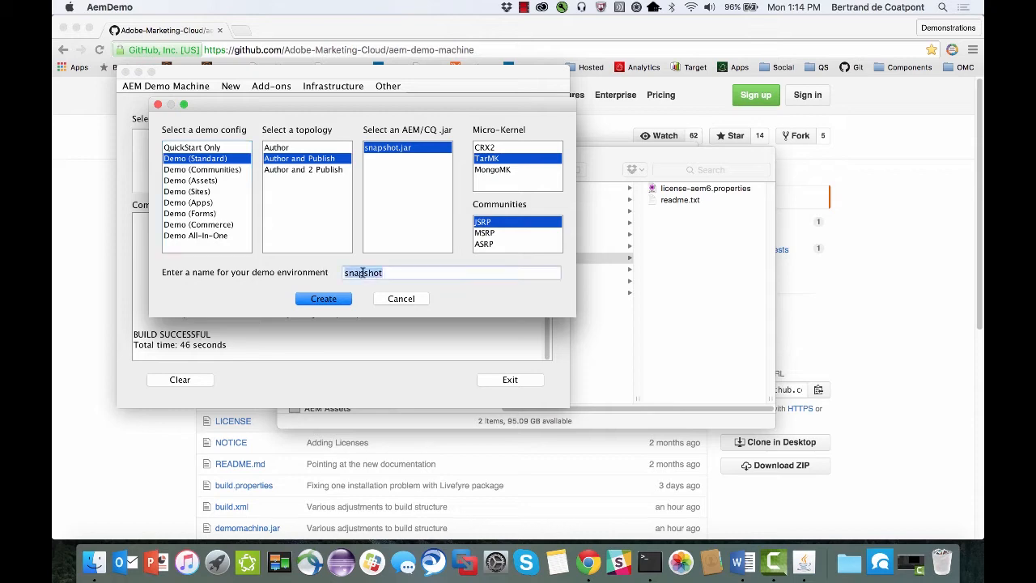
text(aem62)
click(321, 301)
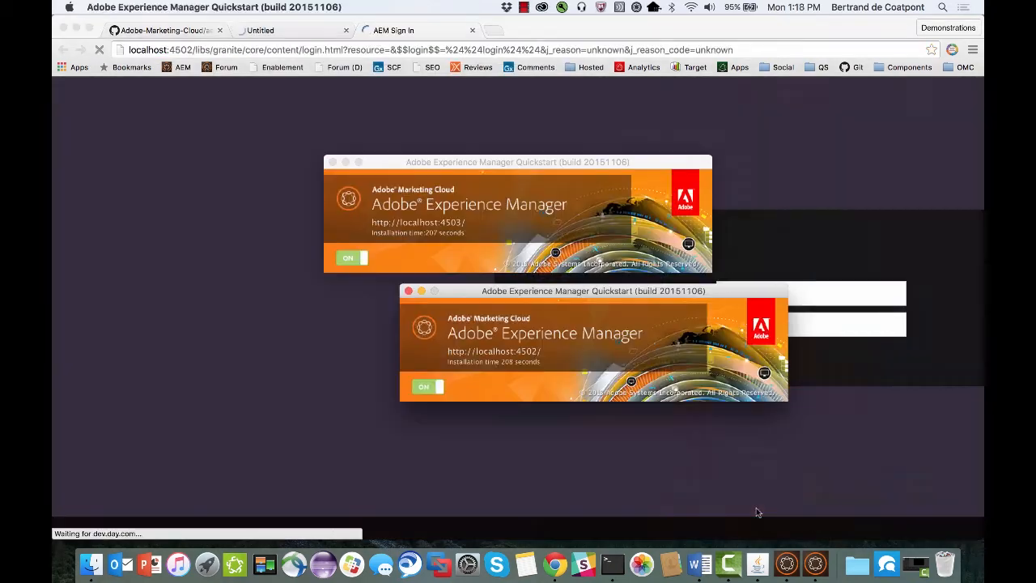
click(757, 564)
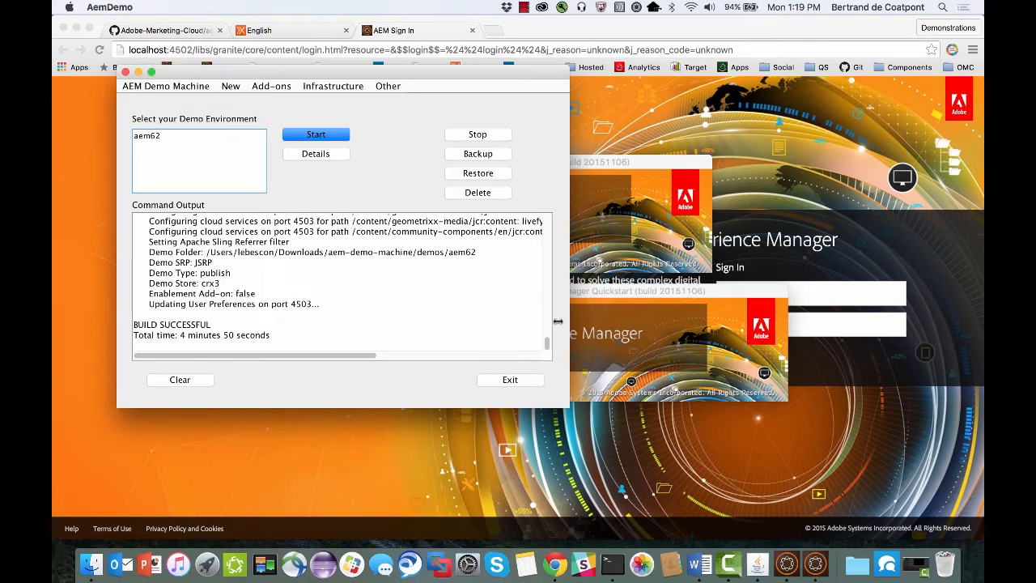
click(714, 289)
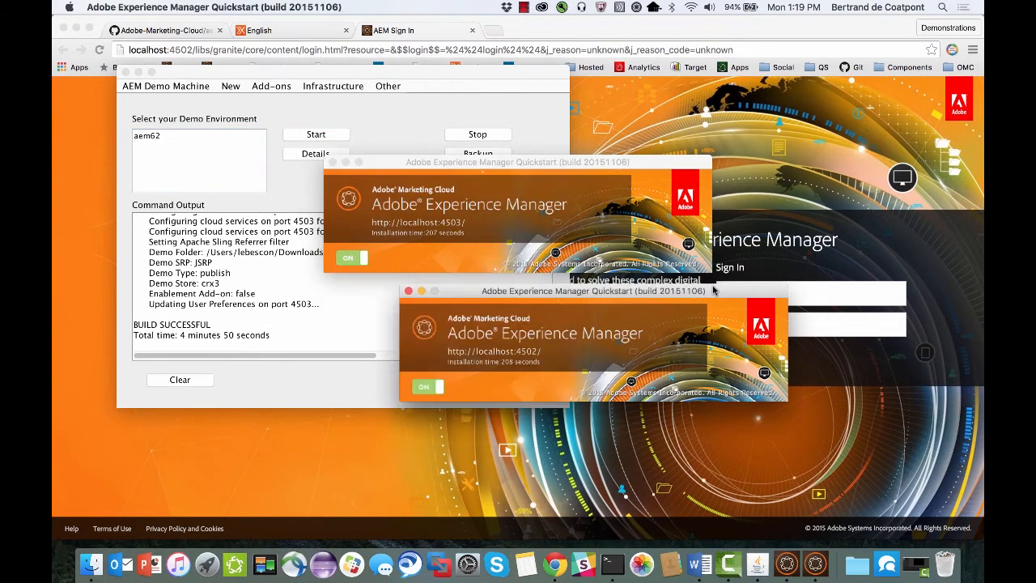
Sign in to the AEM author instance on localhost:4502 with the administrator username and password.
click(831, 297)
text(admin)
key(Tab)
text(admin)
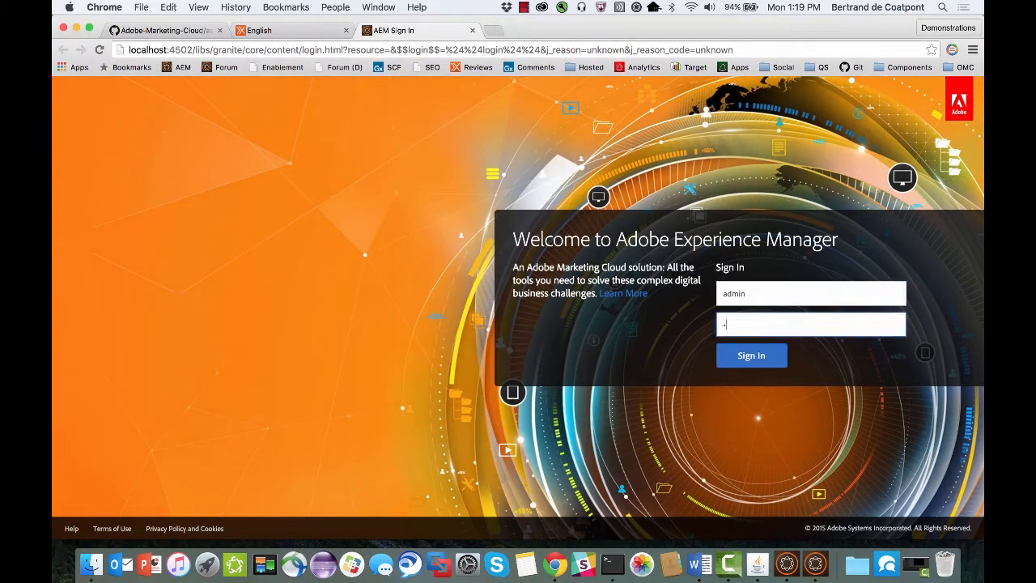
key(Return)
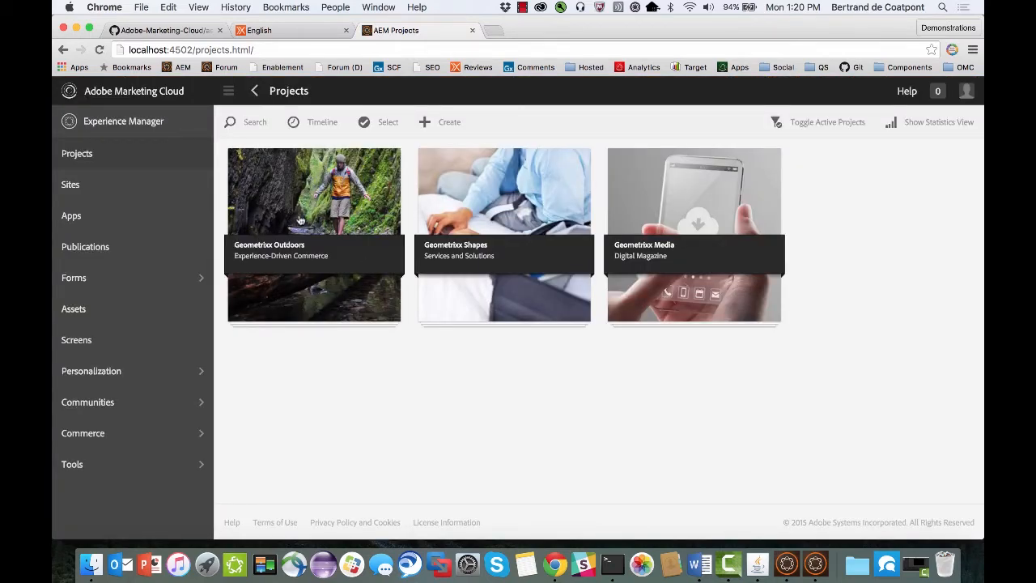
Switch to the AEM Demo Machine and stop the running instances of the aem62 demo environment.
click(756, 565)
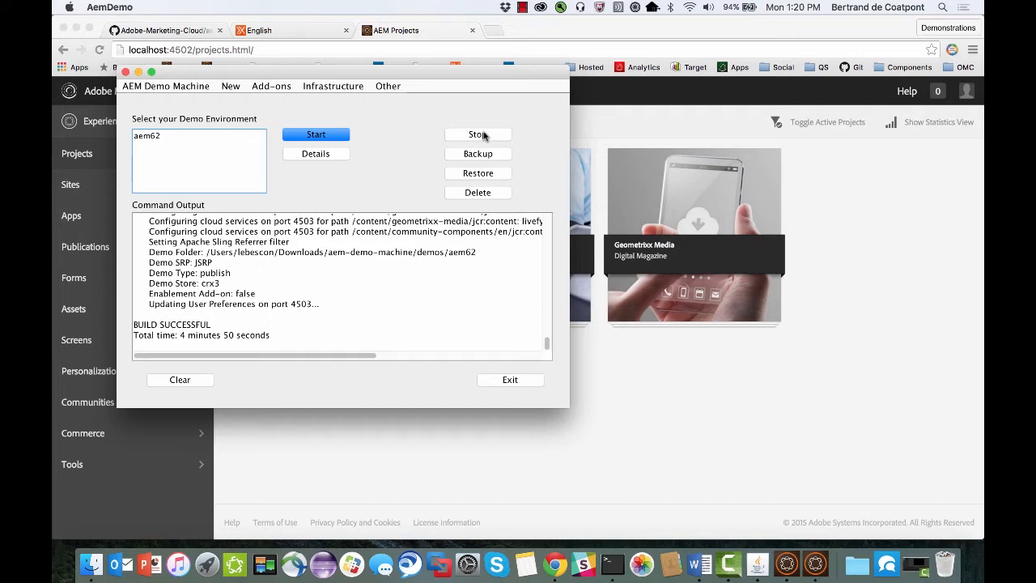
click(218, 136)
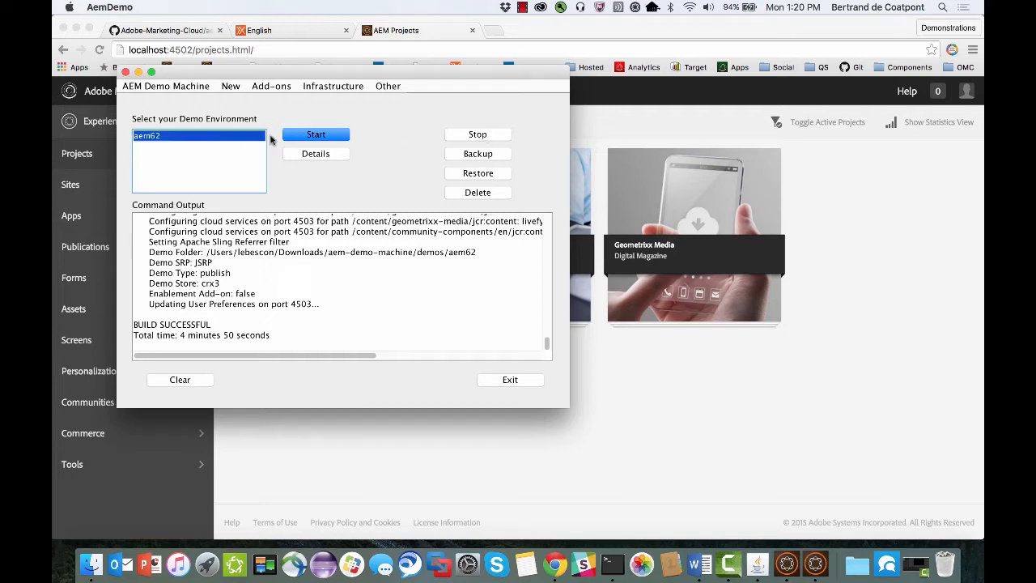
click(476, 136)
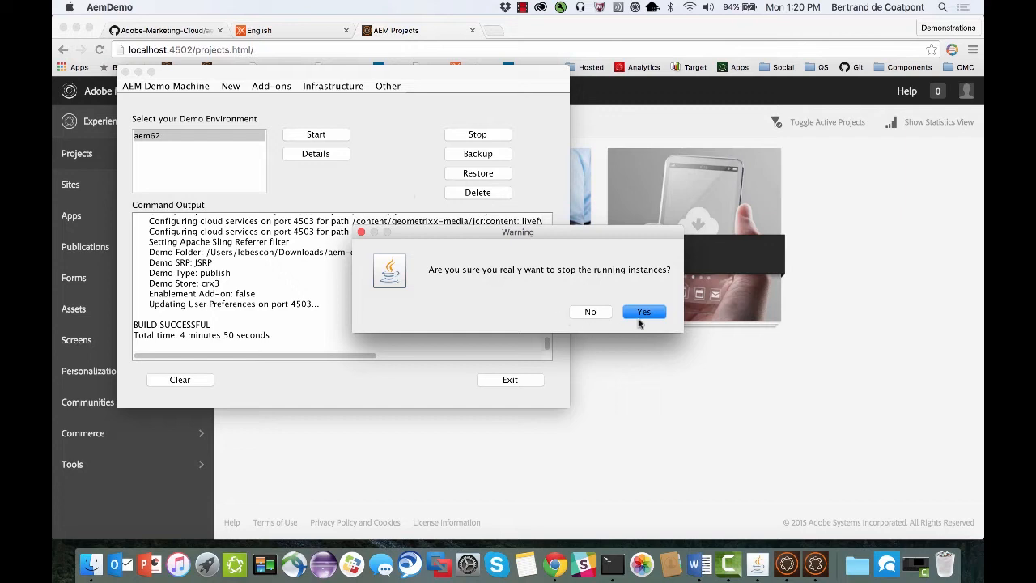
click(640, 317)
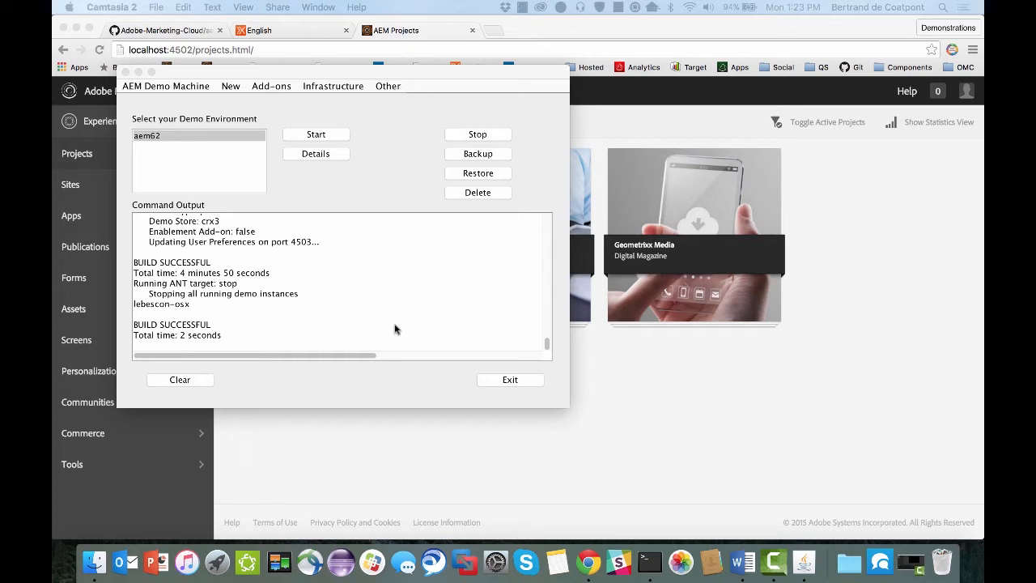
Download AEM 6.1 through the AEM Demo Machine.
click(390, 85)
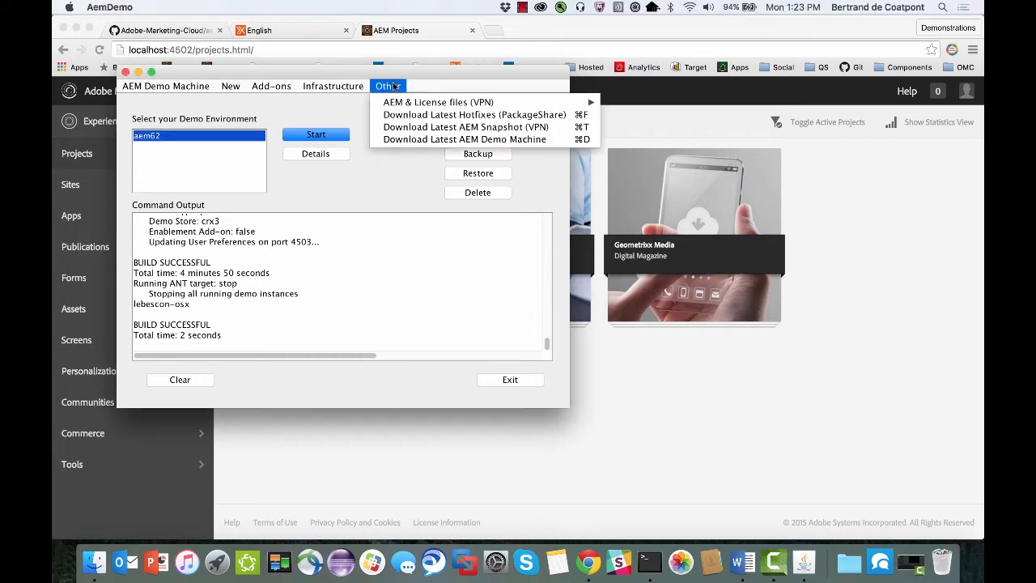
mouse_move(558, 102)
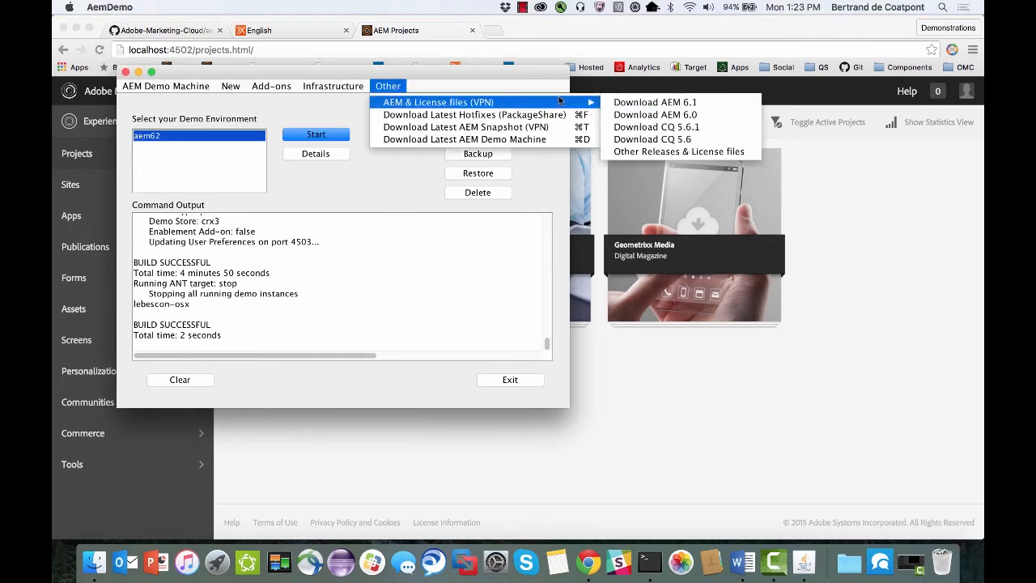
click(656, 102)
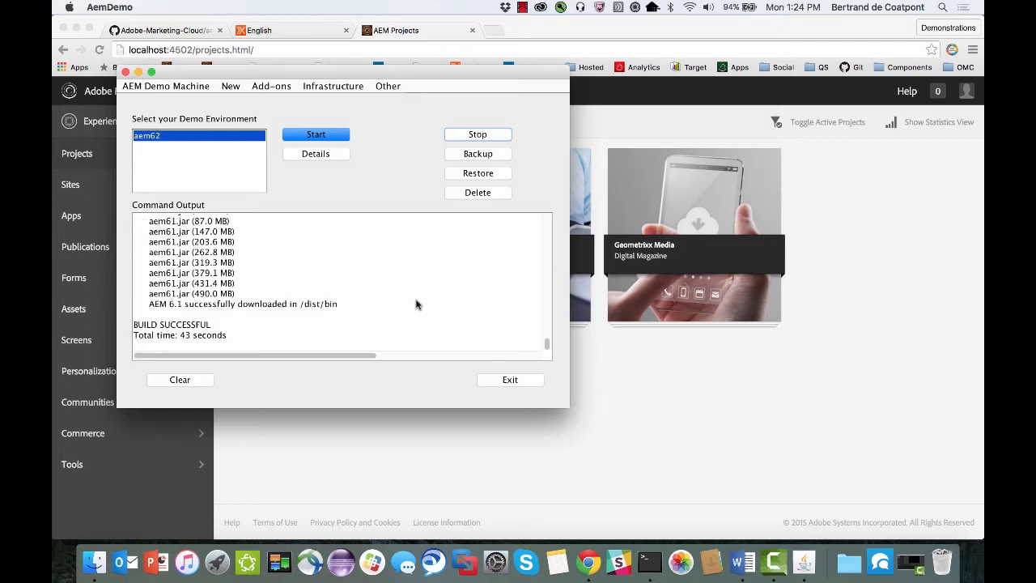
In the demo properties, override AdobeID.user with the account's e-mail address as its custom value.
click(229, 86)
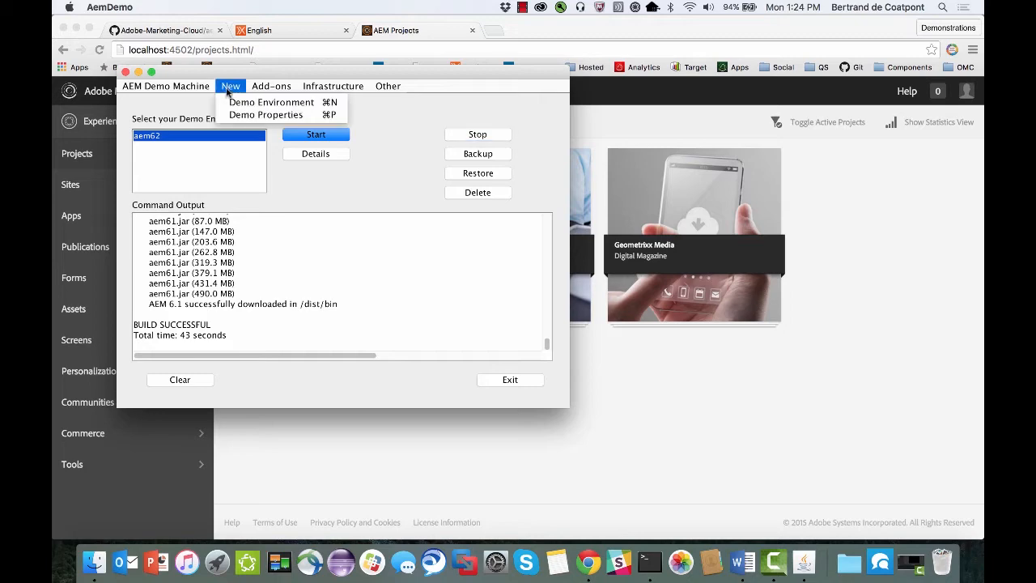
click(258, 115)
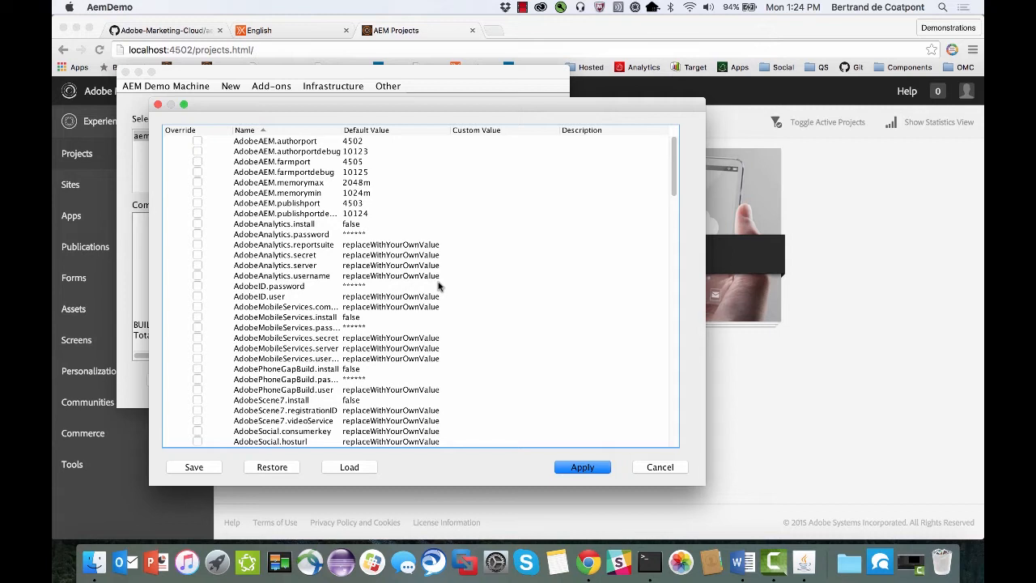
click(197, 298)
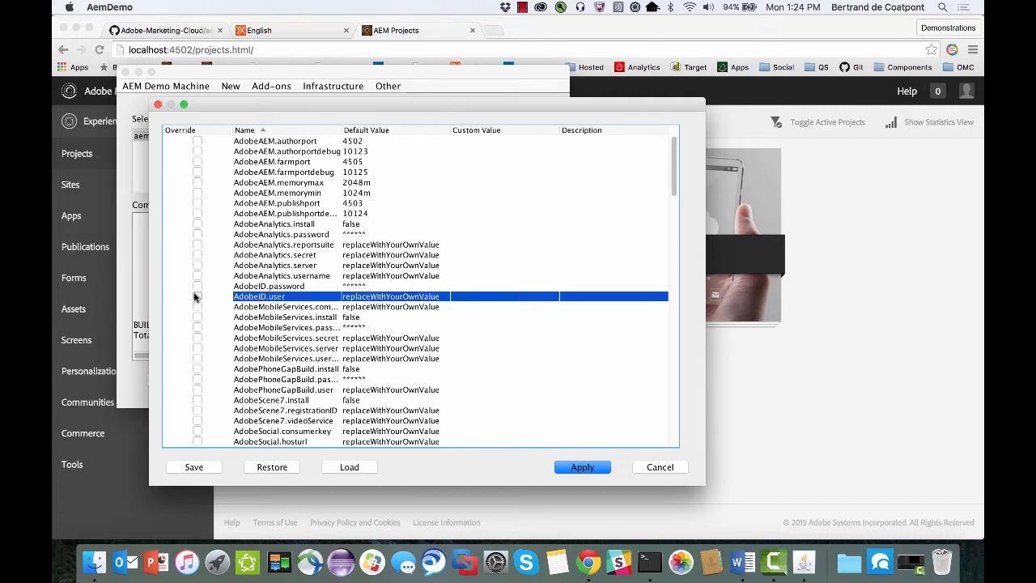
double_click(492, 298)
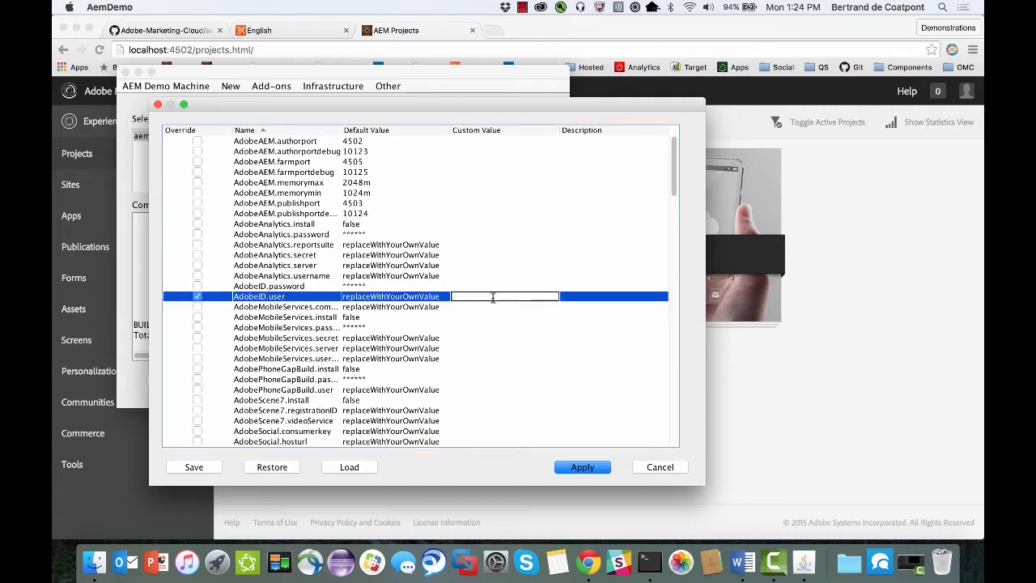
key(Return)
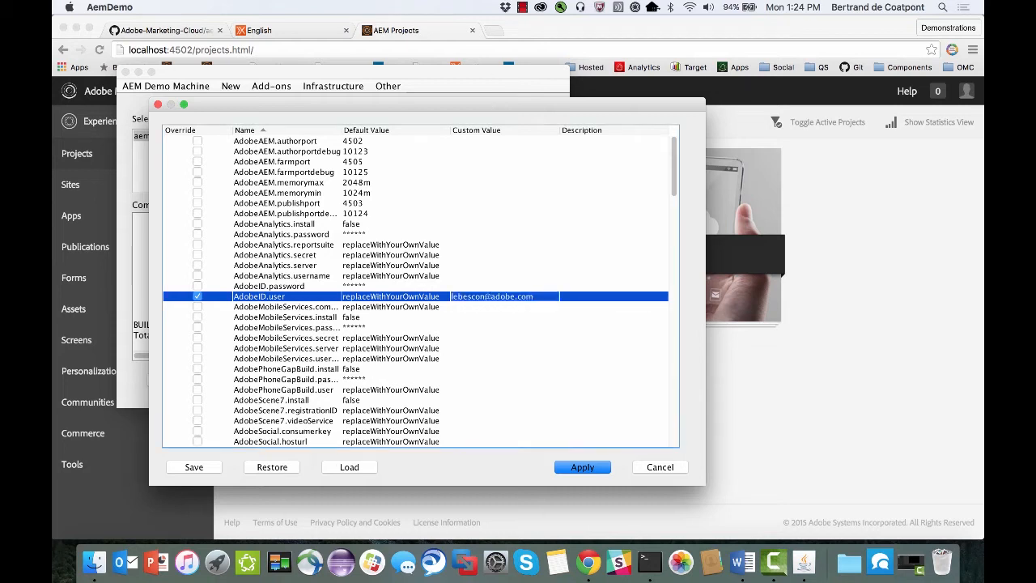
Override AdobeID.password with the Adobe ID account password as its custom value.
click(197, 286)
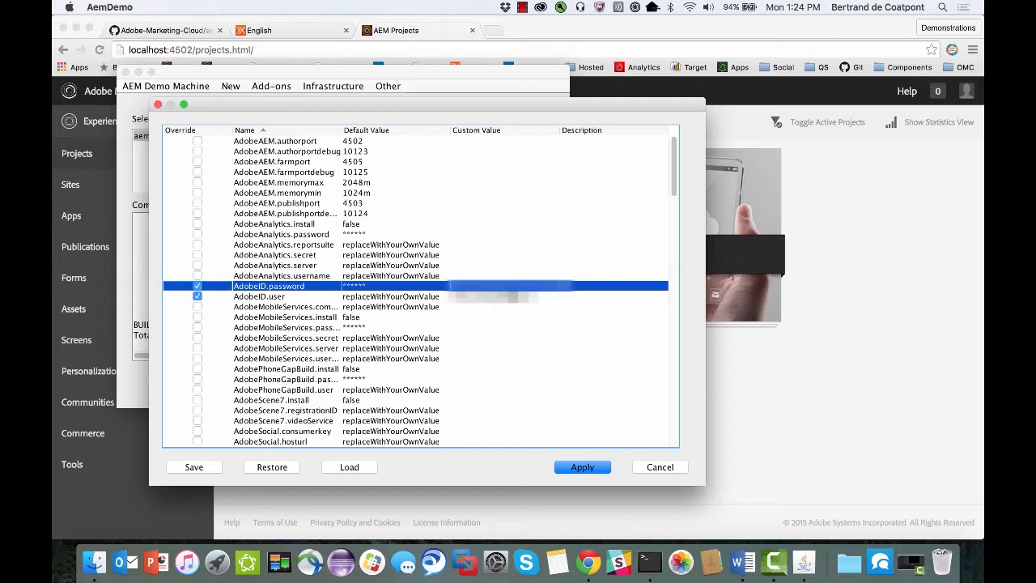
double_click(505, 285)
text(*****)
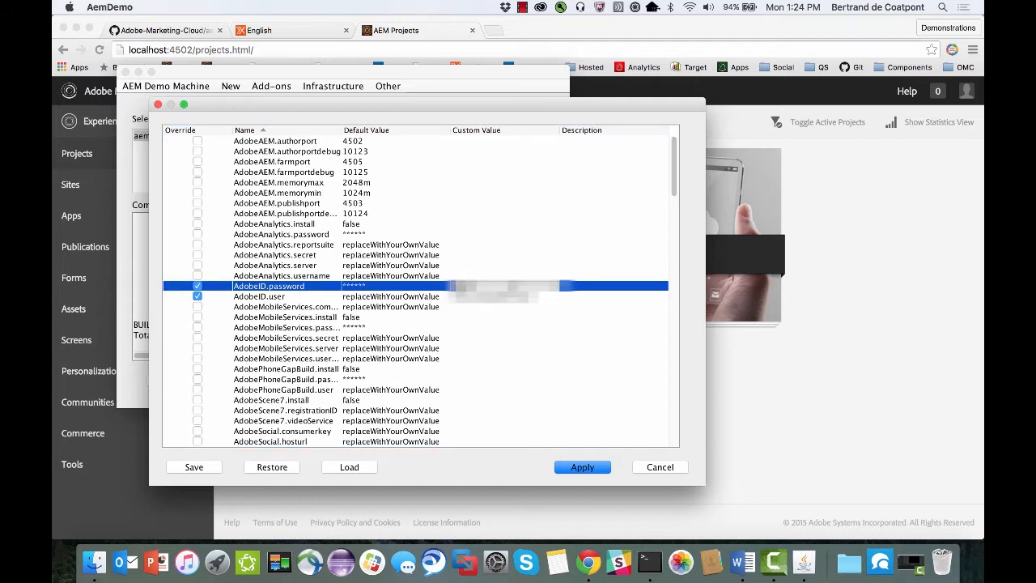
text(**********)
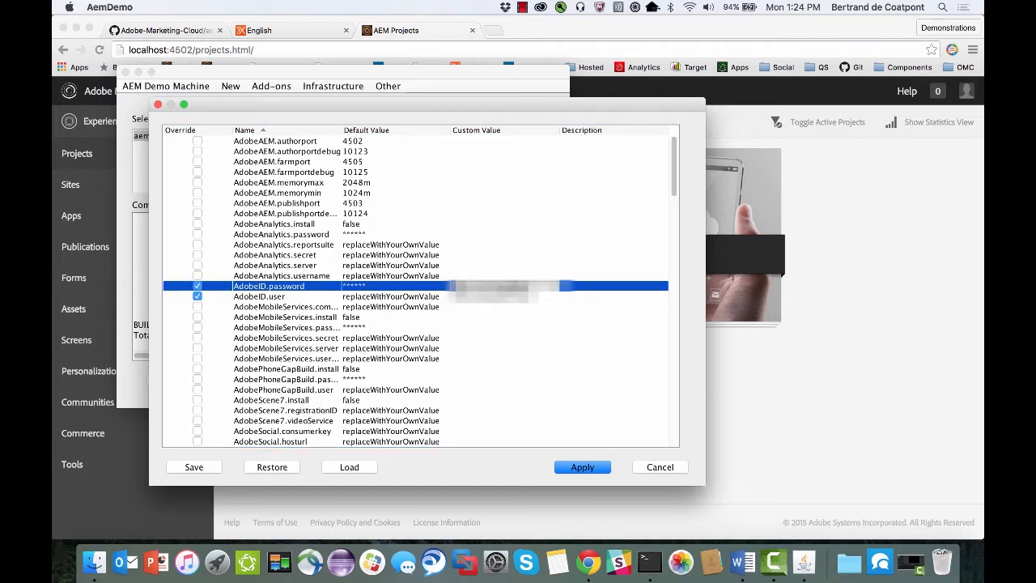
text(***)
key(Return)
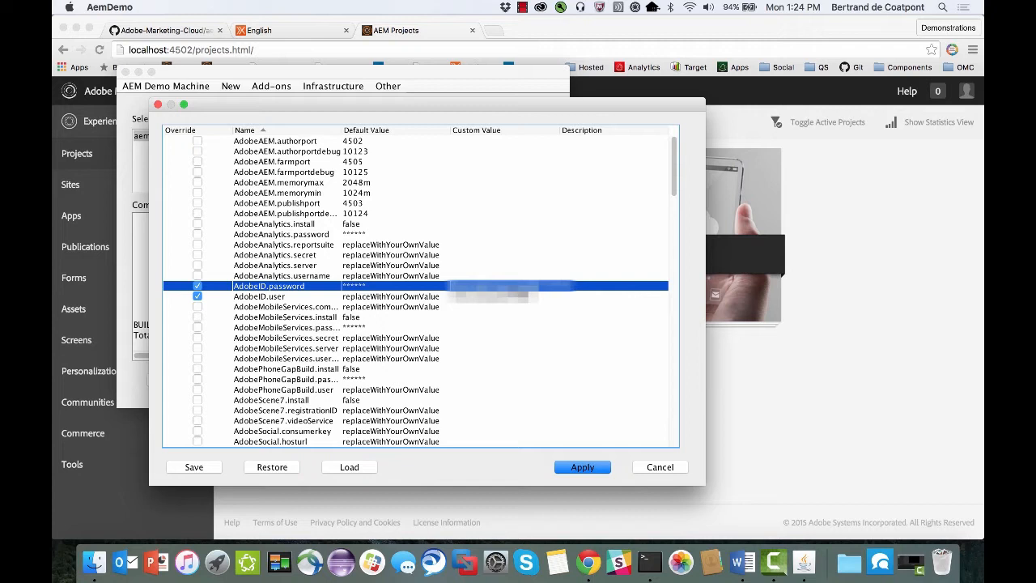
Save the personal demo properties and apply them.
click(194, 468)
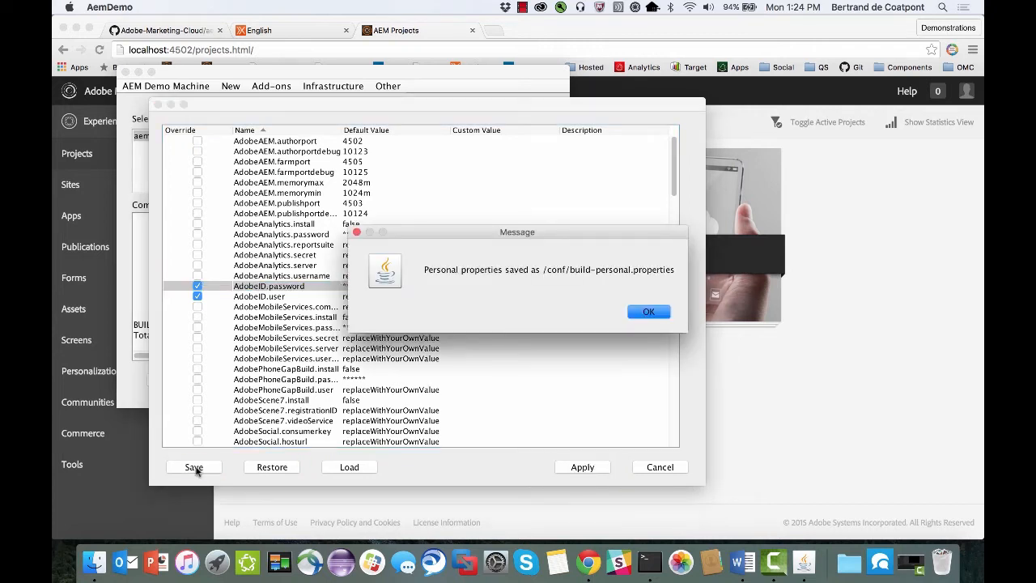
click(647, 313)
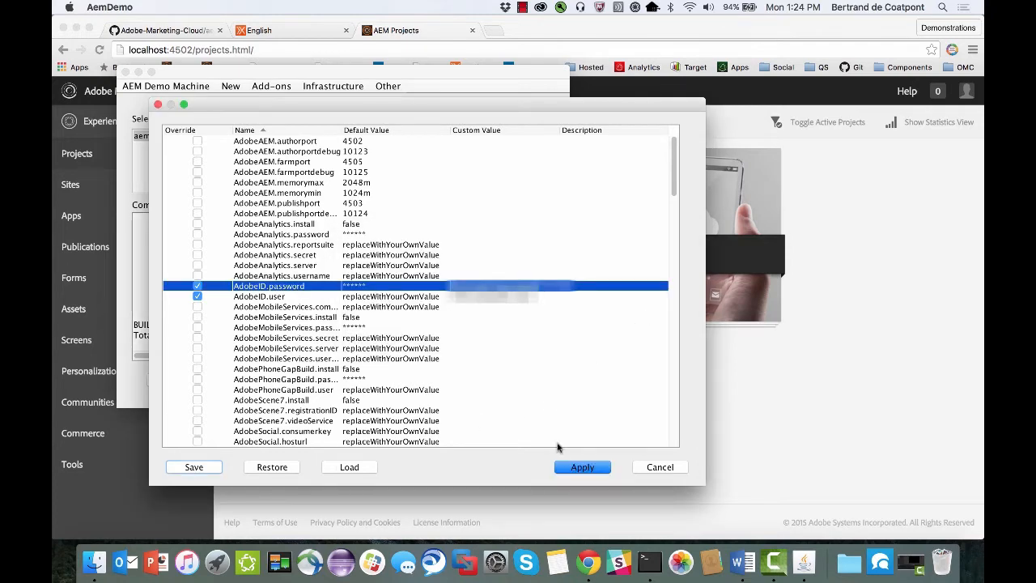
click(586, 466)
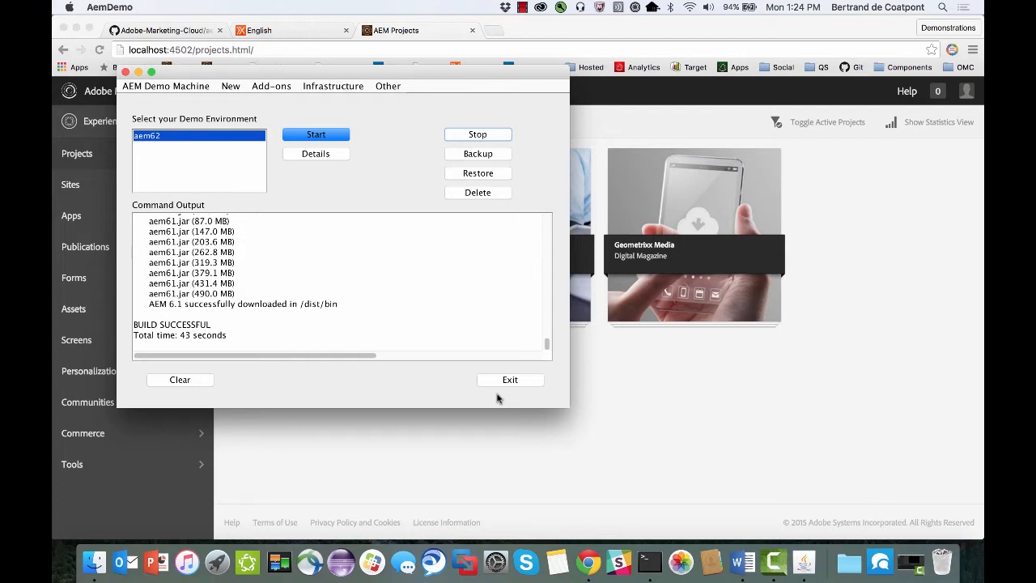
Check in Finder the saved build-personal.properties file inside the conf folder.
click(91, 568)
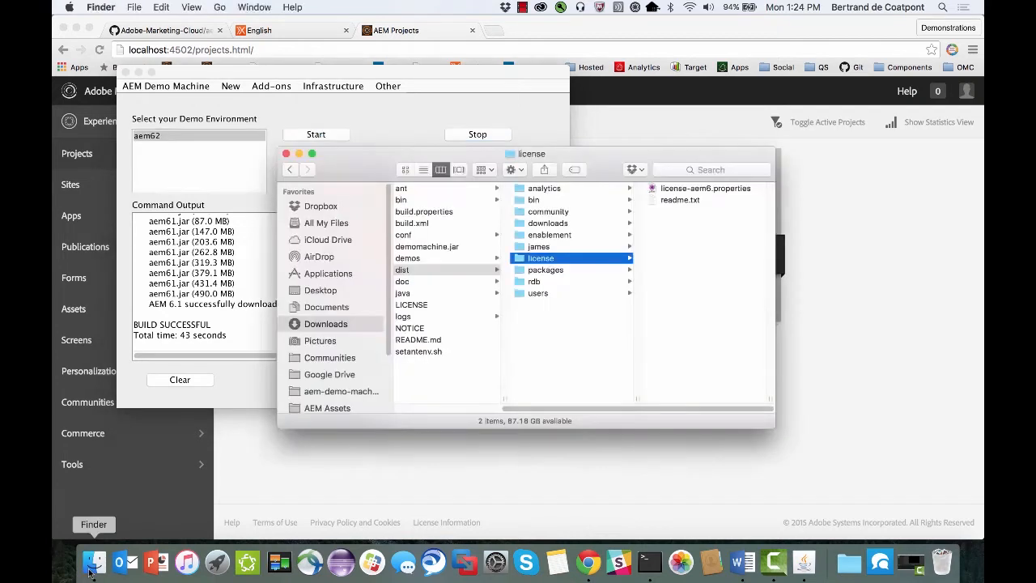
click(434, 236)
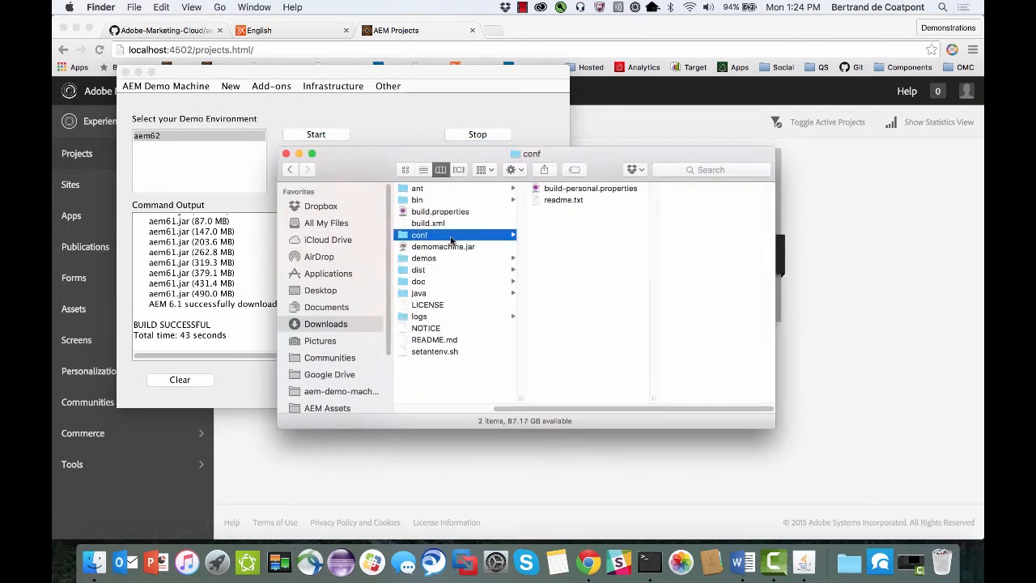
click(602, 190)
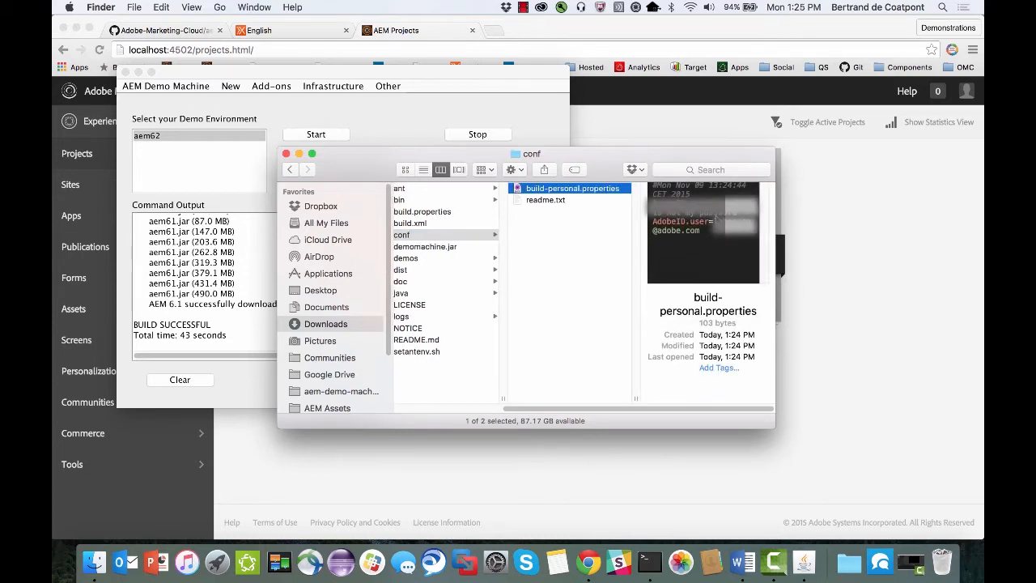
Reopen the demo properties in the AEM Demo Machine, review the whole list down to the Livefyre entries, and close it without applying changes.
click(397, 133)
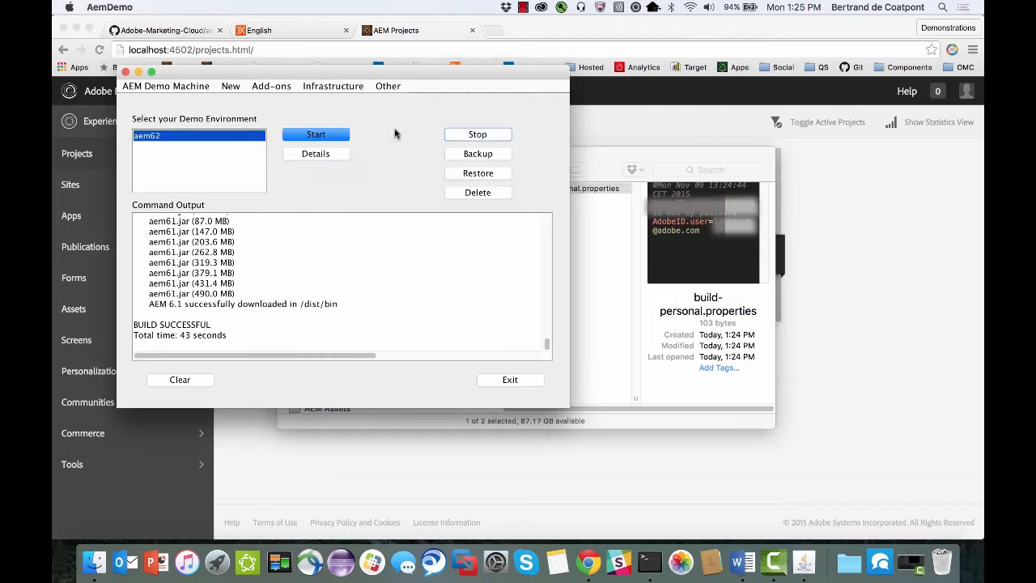
click(231, 86)
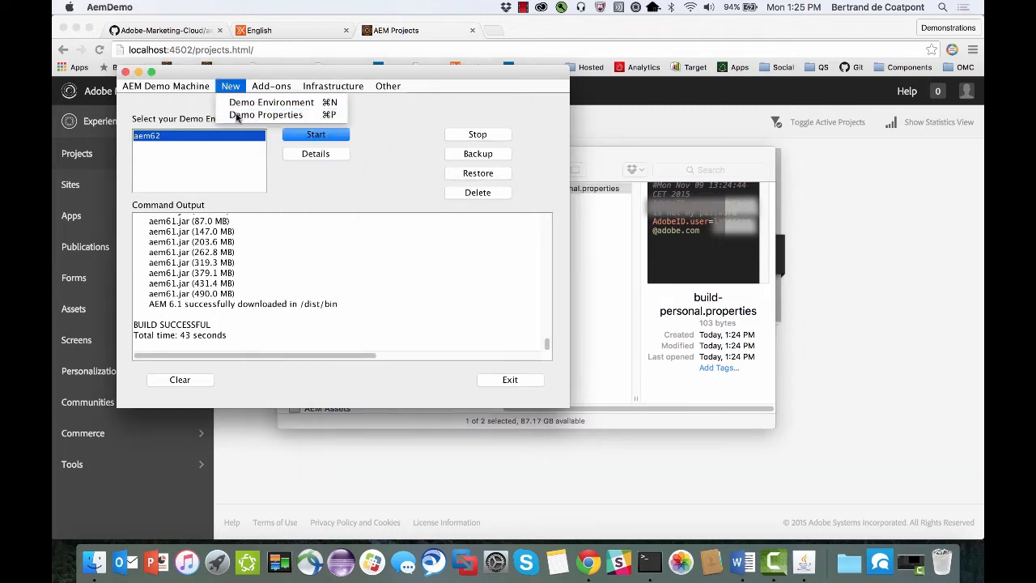
click(271, 113)
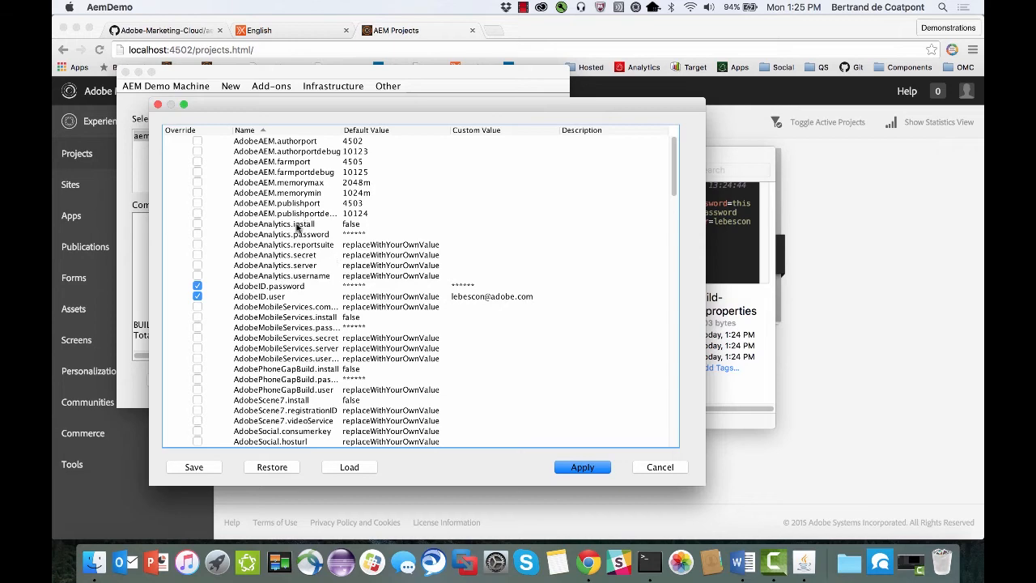
scroll(297, 228, down, 10)
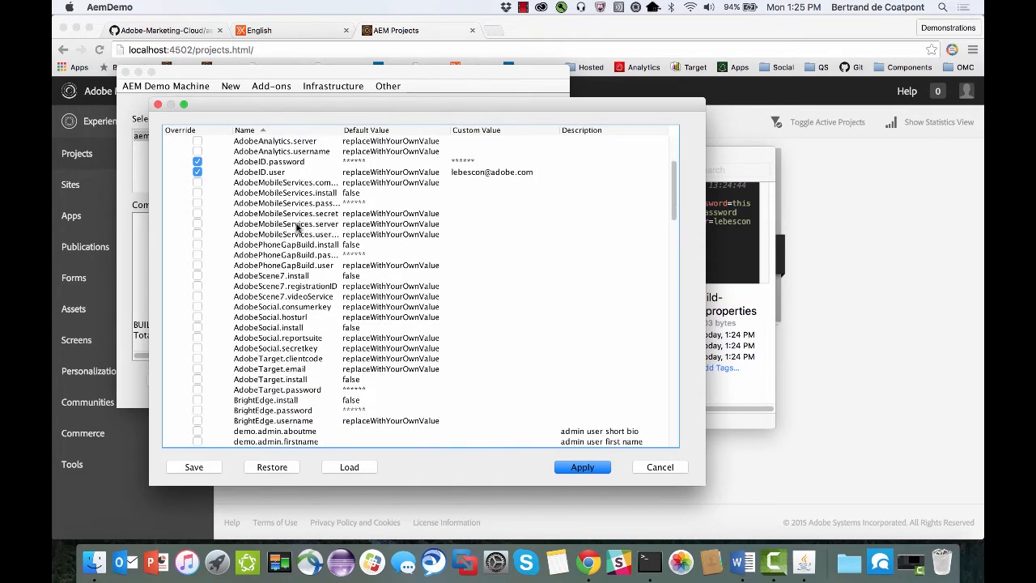
scroll(297, 228, down, 20)
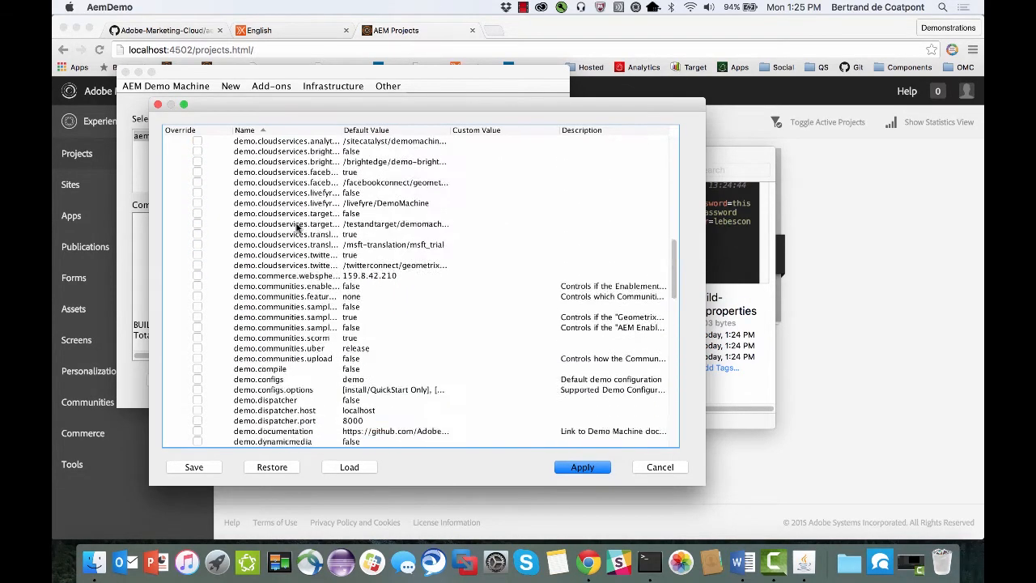
scroll(296, 228, down, 20)
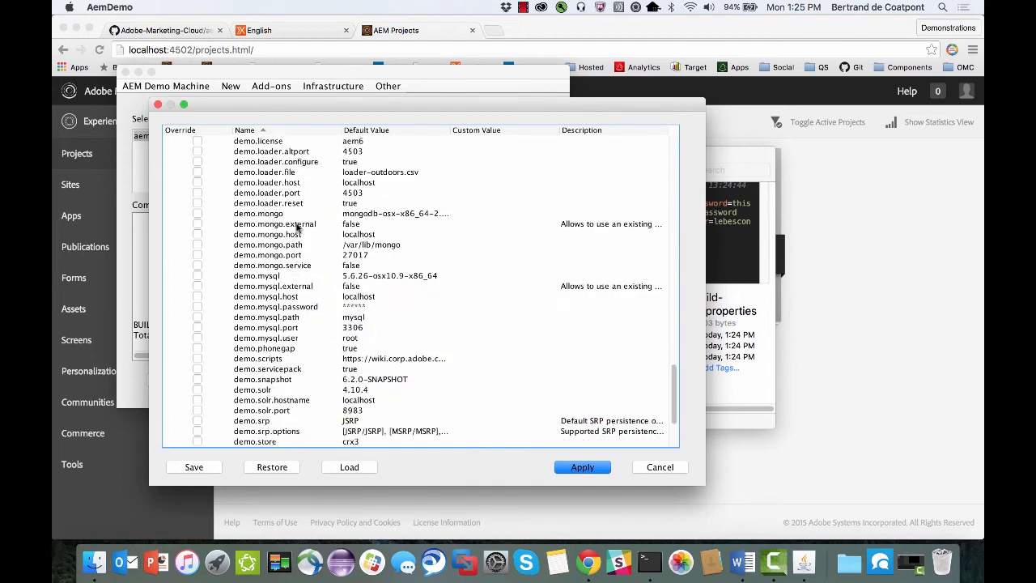
scroll(297, 228, down, 5)
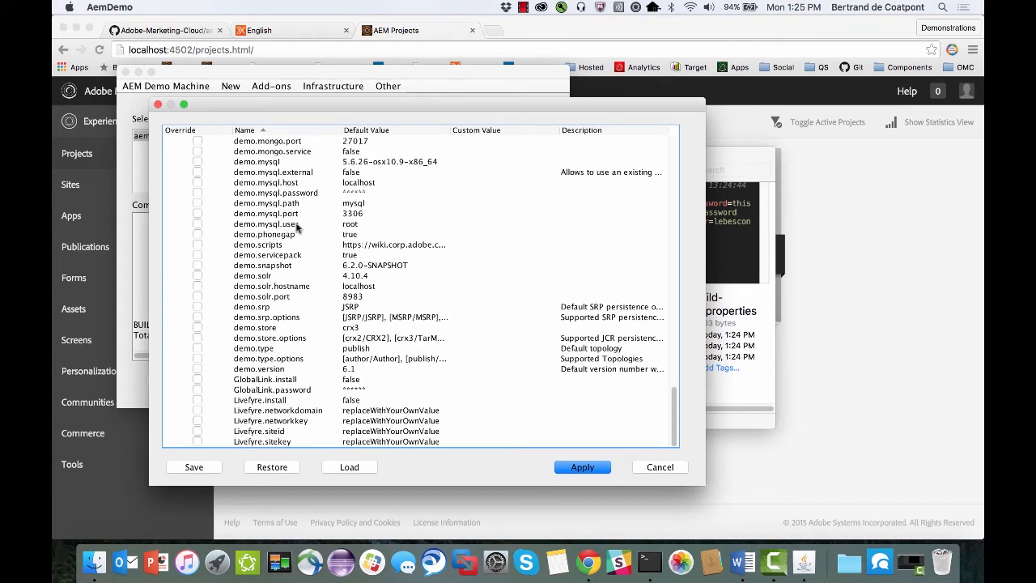
click(660, 467)
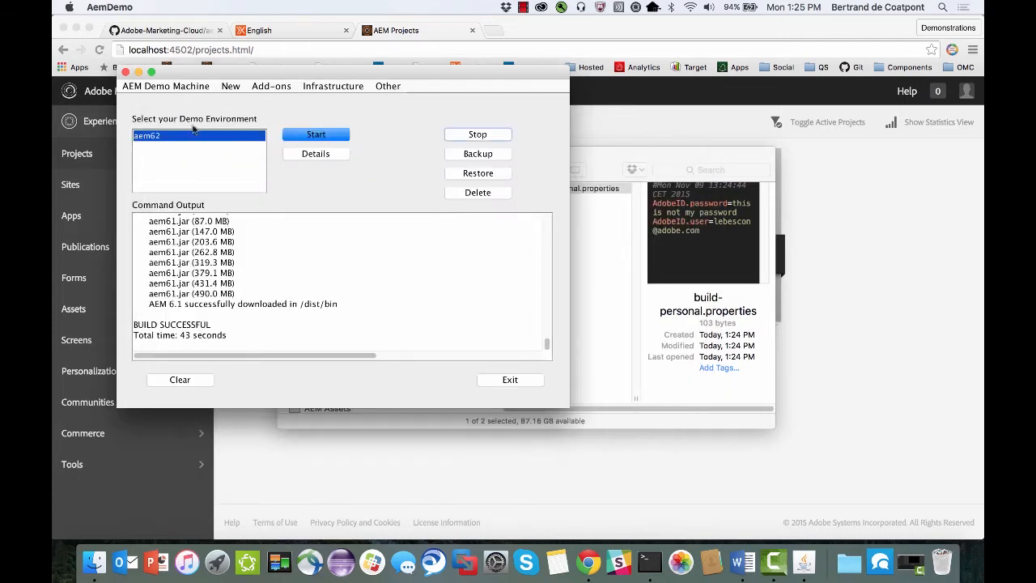
Open the Demo Scripts (VPN) page for build-mac.properties and load that file from the Downloads folder into the demo properties.
click(180, 86)
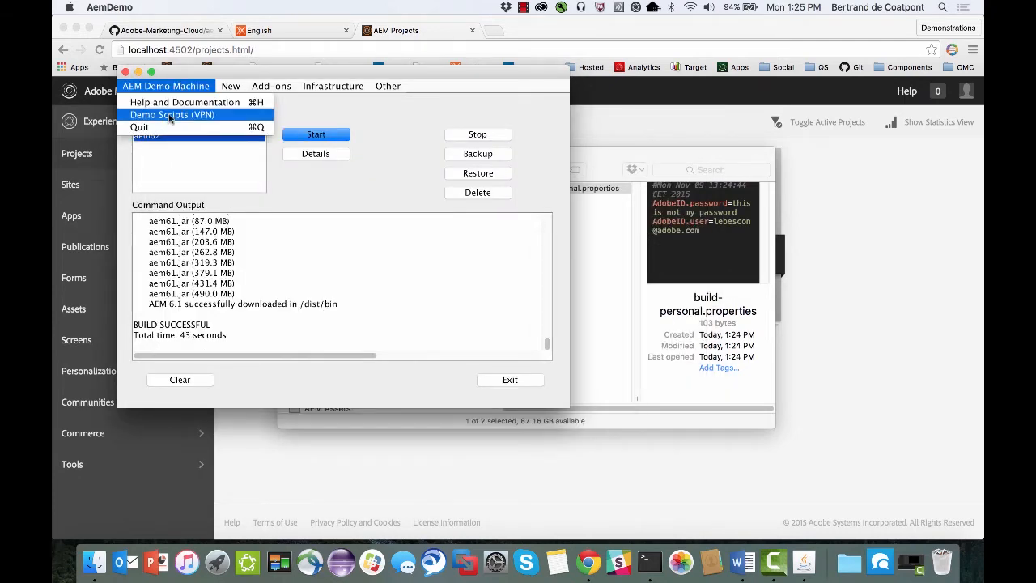
click(170, 115)
click(229, 90)
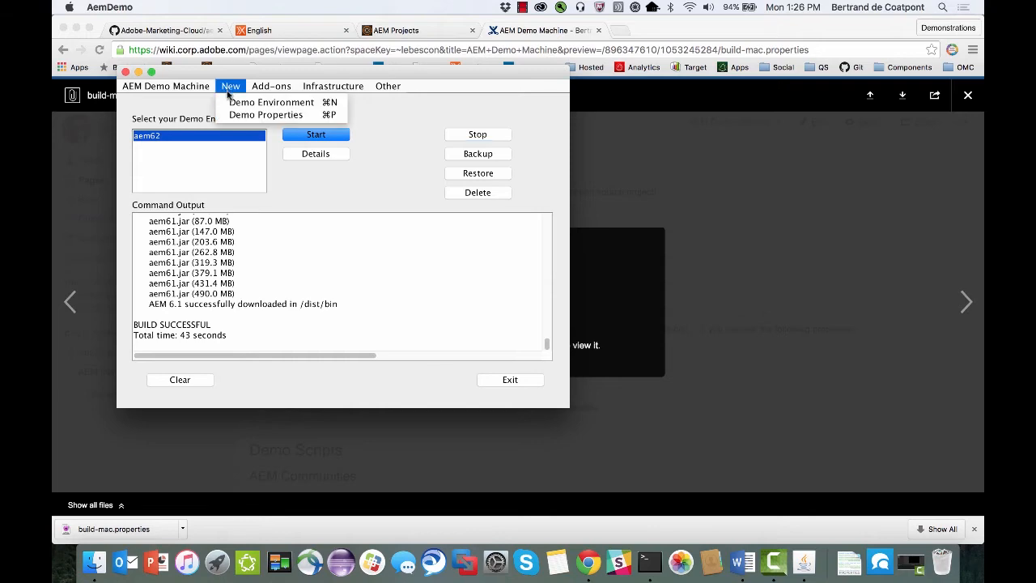
click(244, 114)
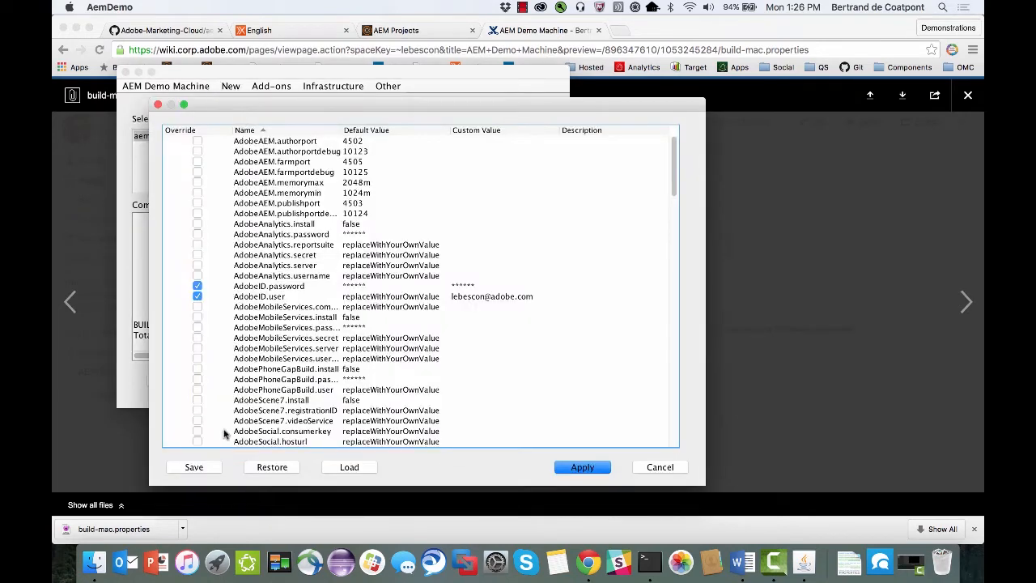
click(351, 470)
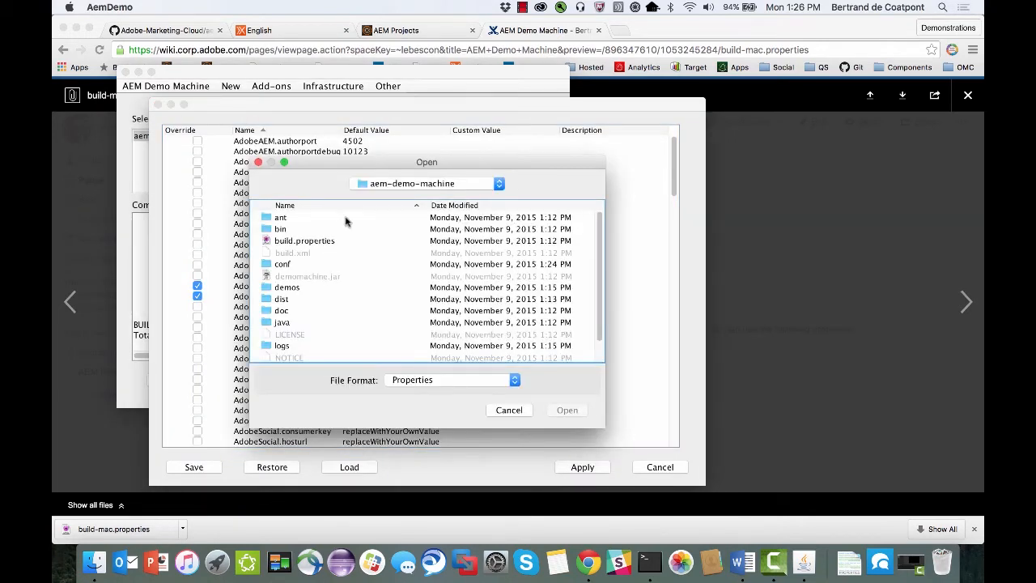
click(382, 186)
click(382, 197)
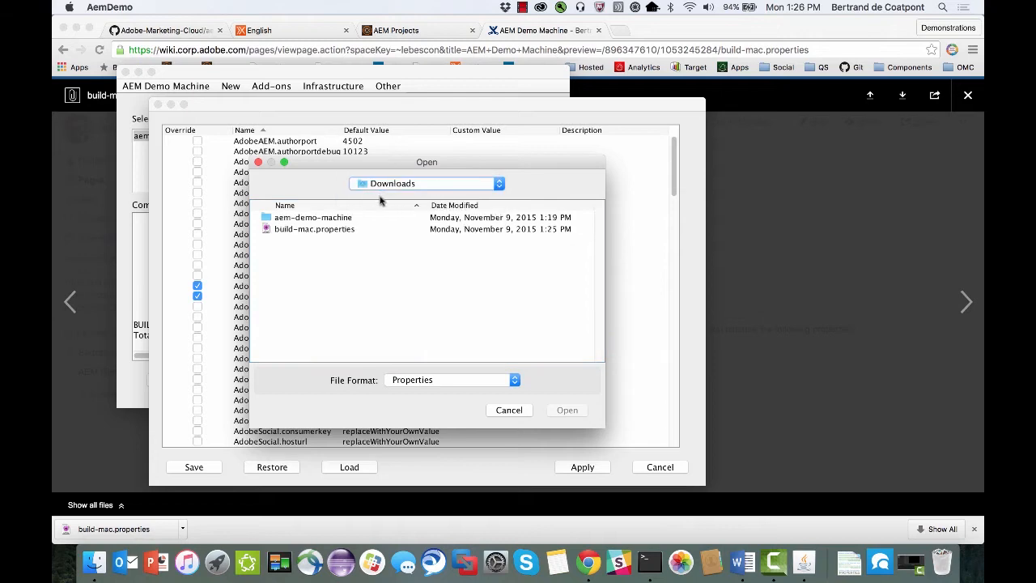
double_click(317, 230)
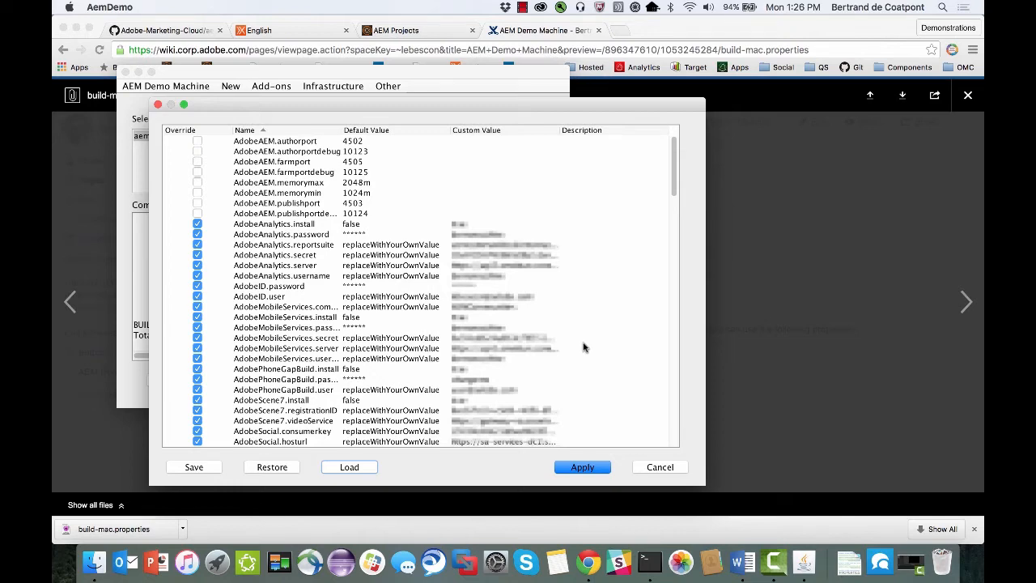
Review the loaded property overrides, save them and apply them.
scroll(584, 347, down, 5)
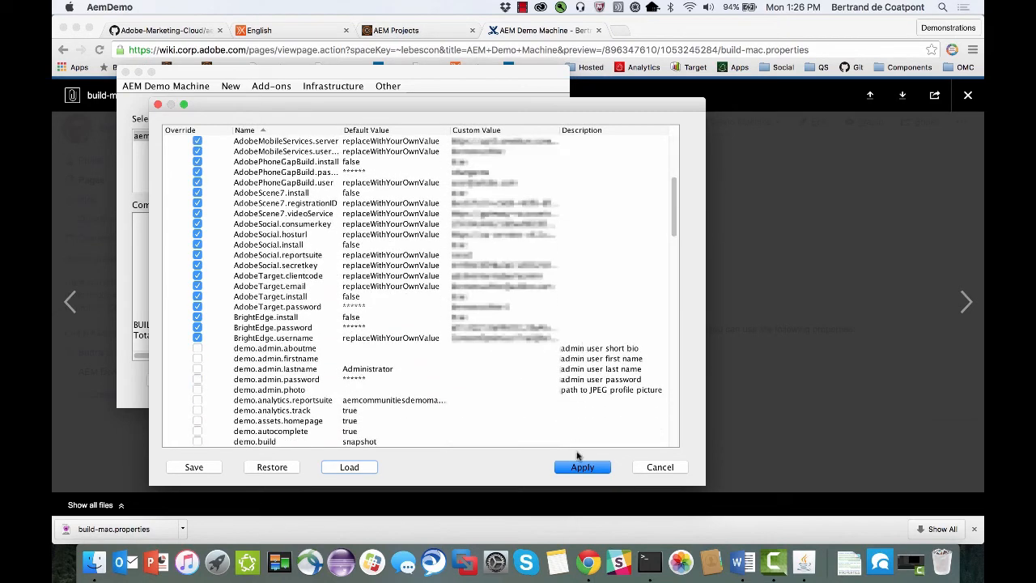
click(195, 469)
click(648, 314)
click(581, 466)
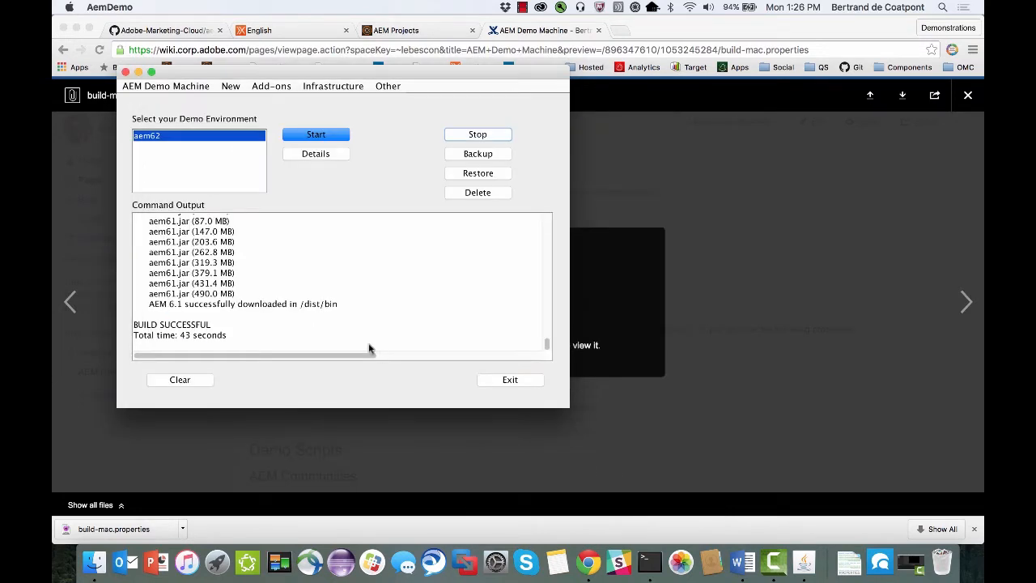
Download the demo add-on for Sites.
click(272, 87)
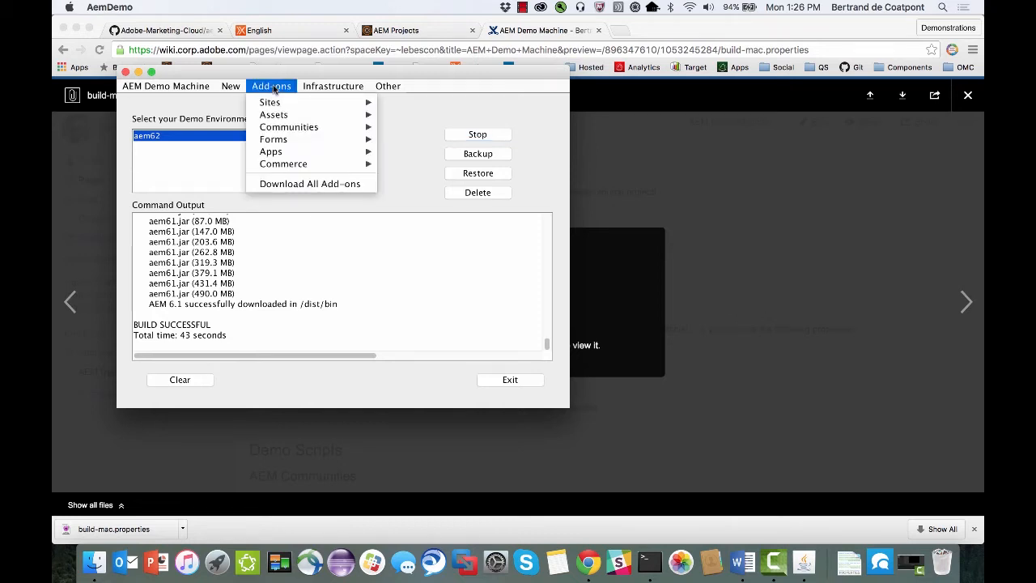
mouse_move(277, 104)
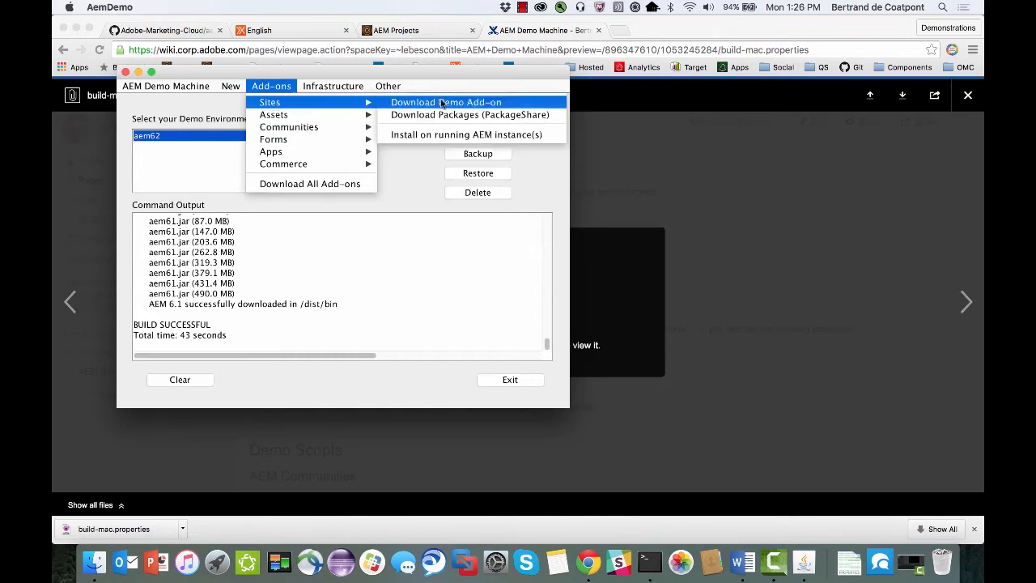
click(450, 103)
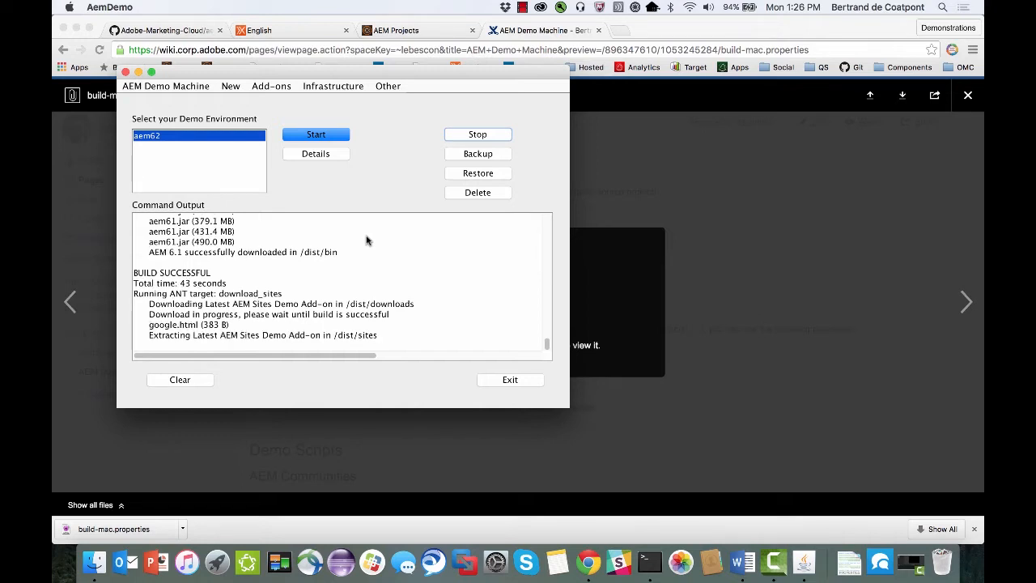
Download the Sites packages from PackageShare.
click(278, 88)
mouse_move(273, 103)
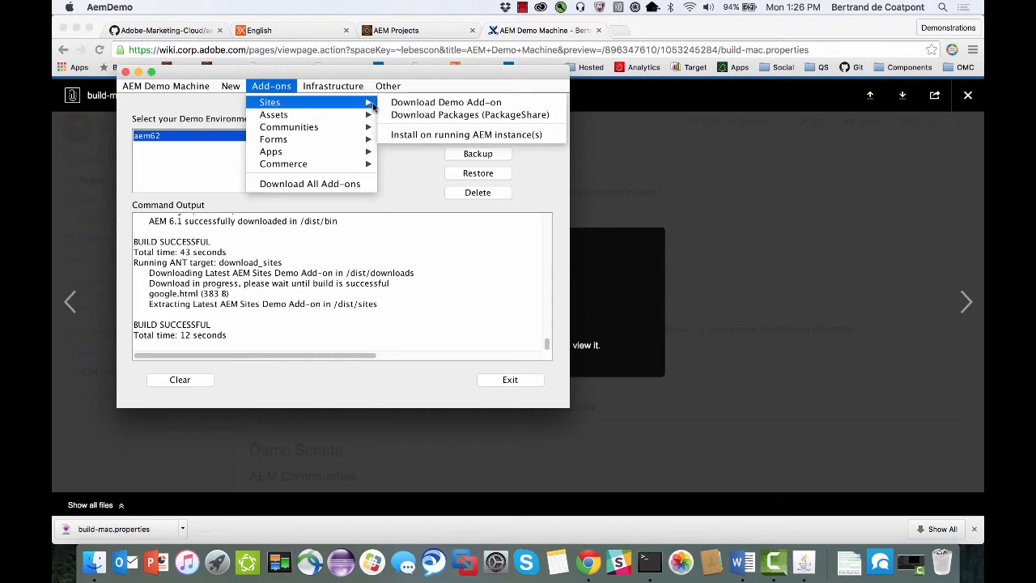
click(421, 125)
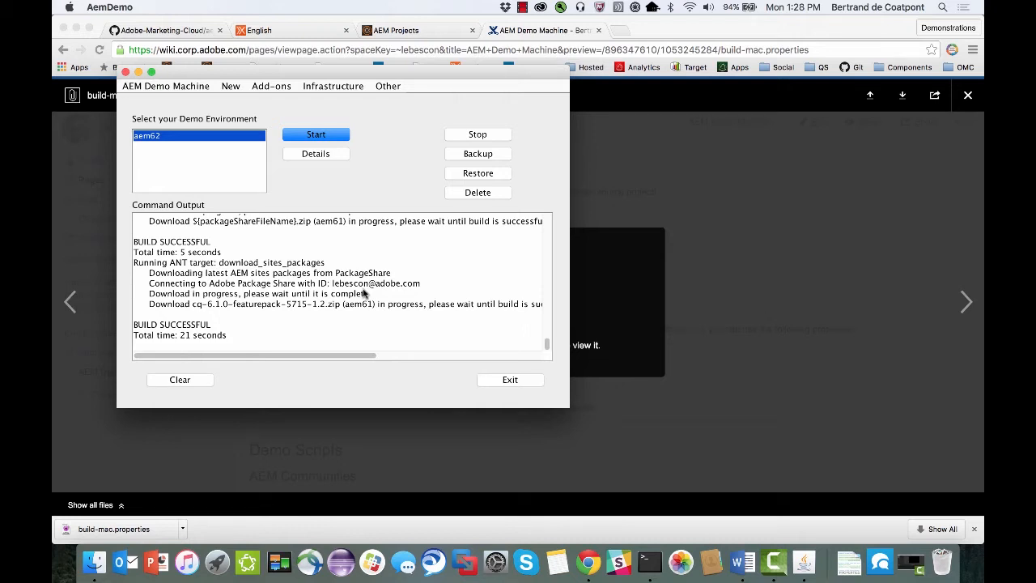
Create a new demo environment named aem61sites with the Demo (Sites) config and aem61.jar.
click(236, 89)
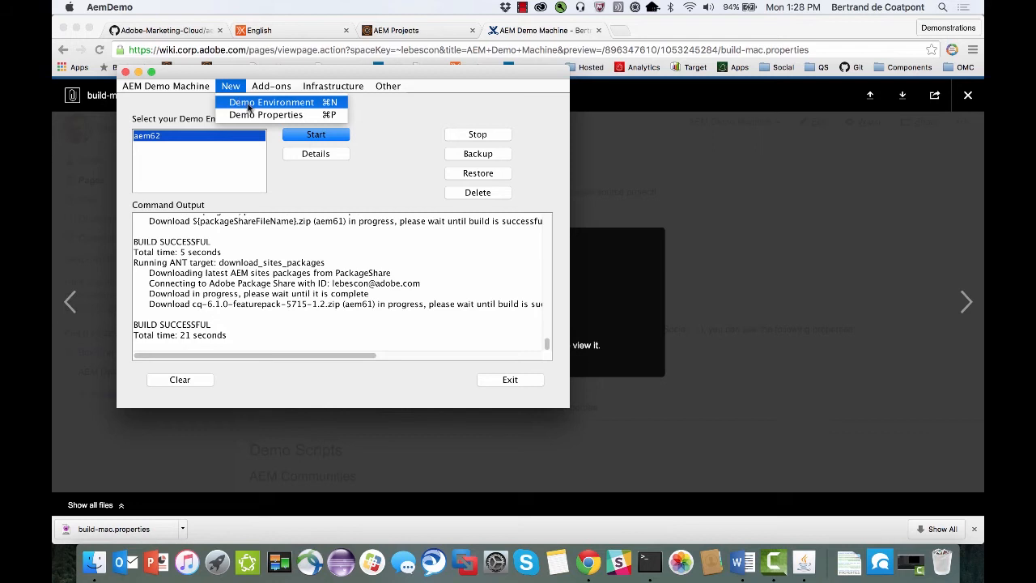
click(248, 107)
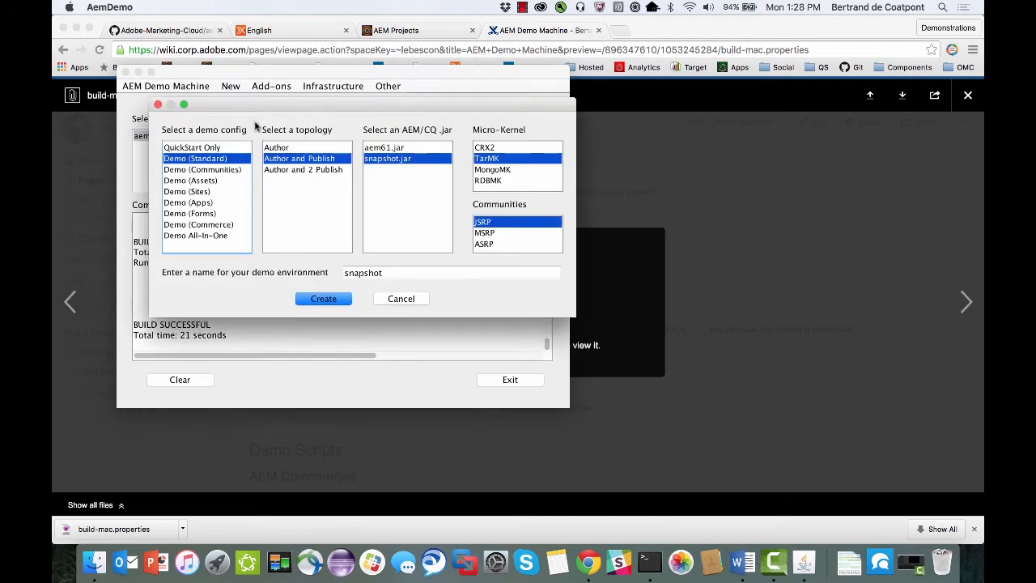
click(191, 192)
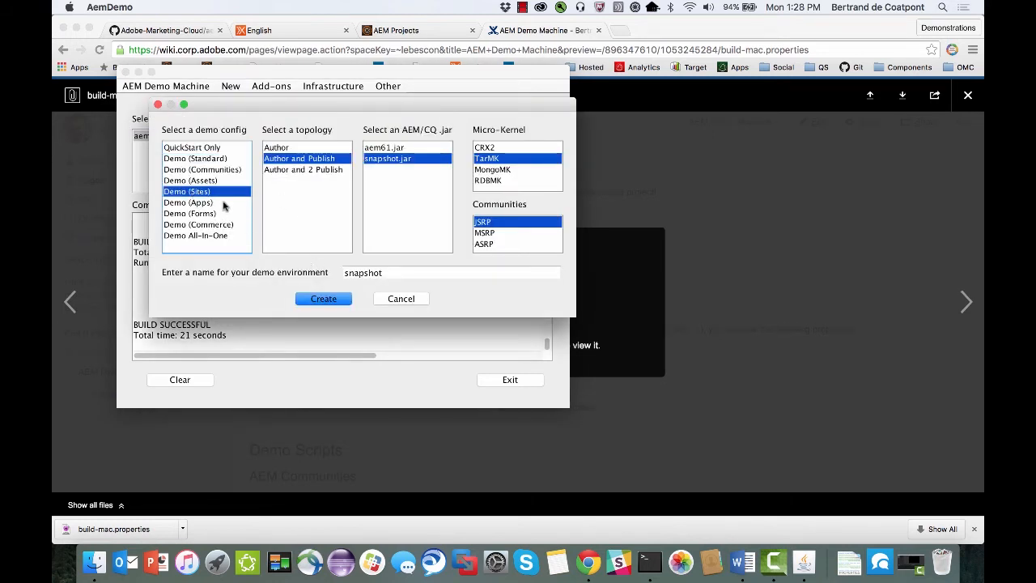
click(403, 150)
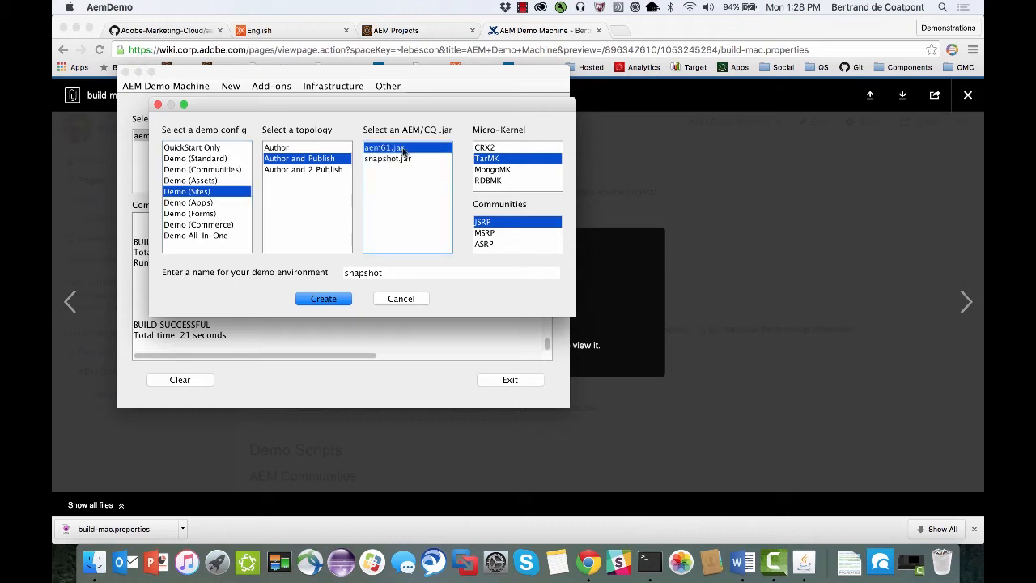
click(378, 272)
double_click(378, 273)
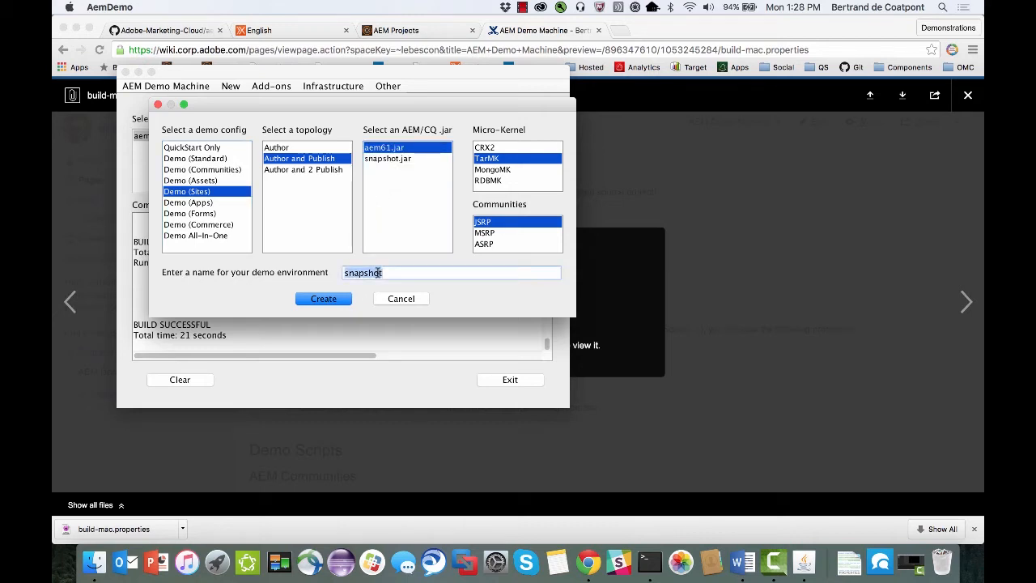
key(BackSpace)
text(aem61sites)
click(328, 301)
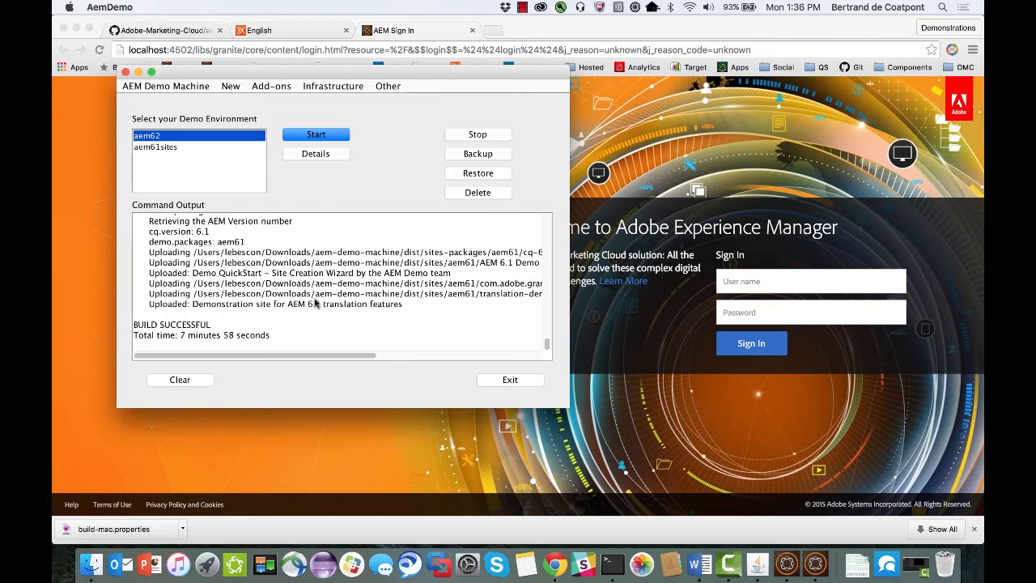
Switch to Chrome and sign in to Adobe Experience Manager with the administrator user name and password.
click(669, 316)
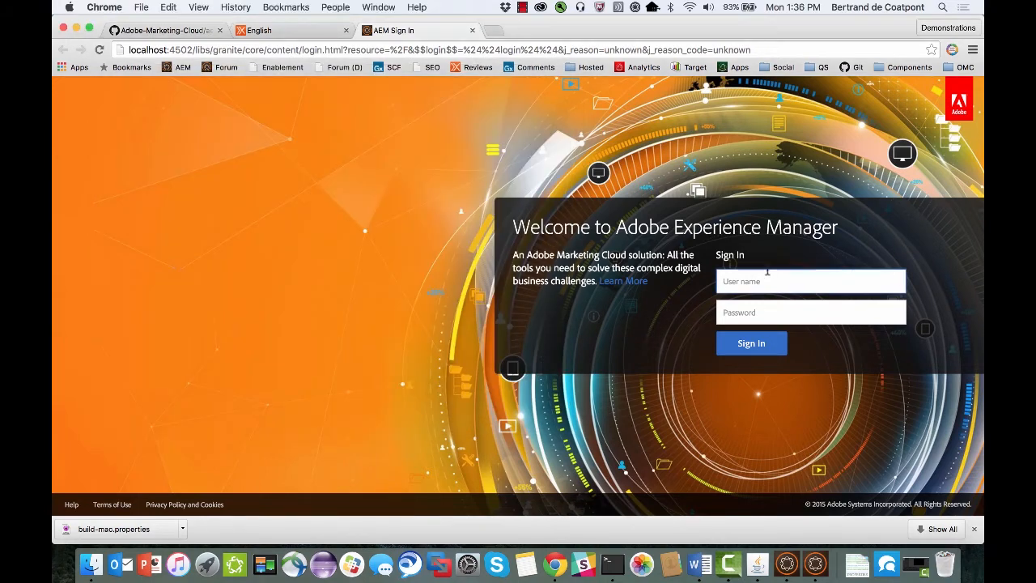
text(admin)
key(Tab)
text(admin)
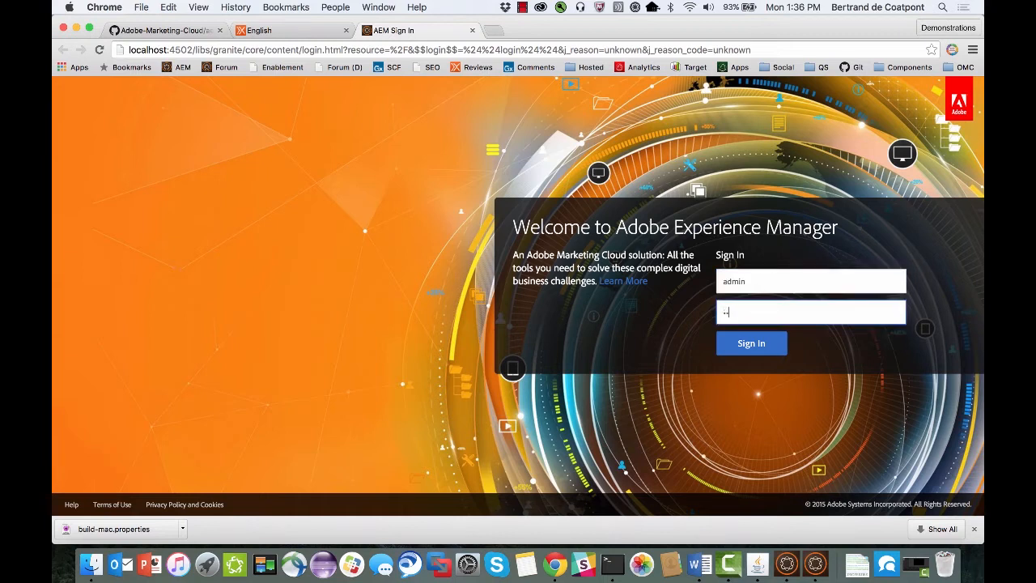
key(Return)
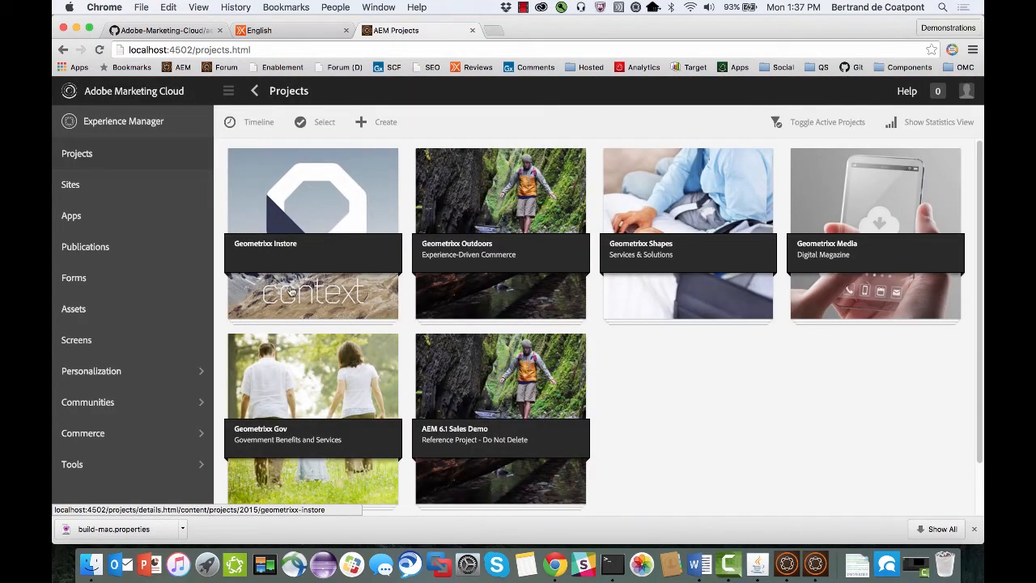
Look into the Geometrixx project under Screens and open the English pages of the Geometrixx Outdoors Site.
click(78, 340)
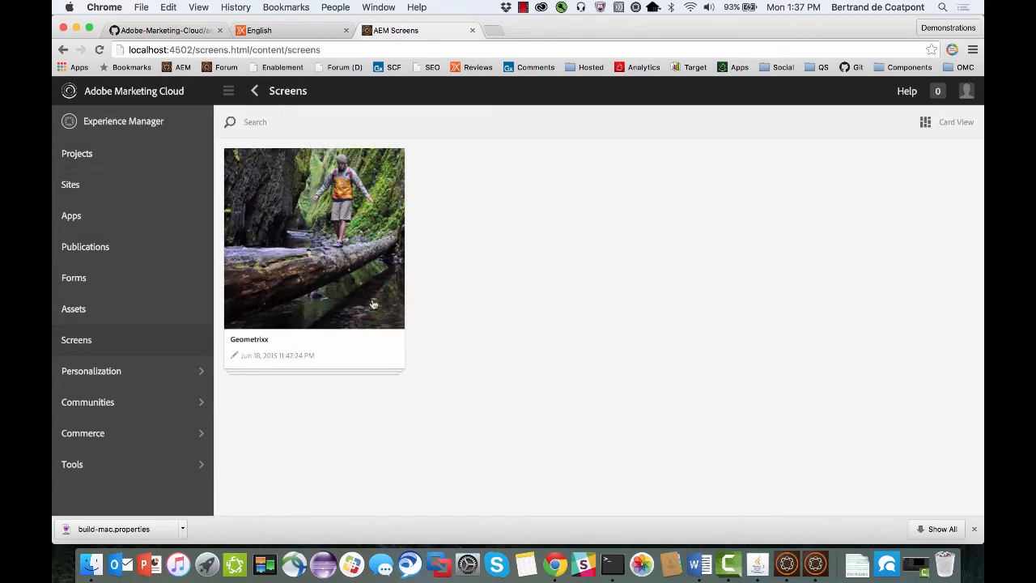
click(304, 249)
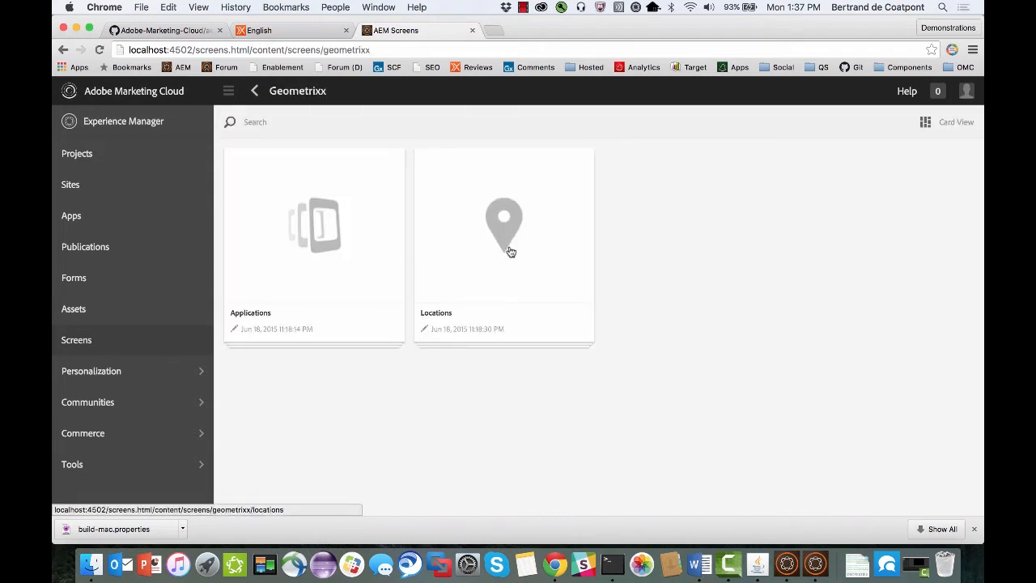
click(99, 181)
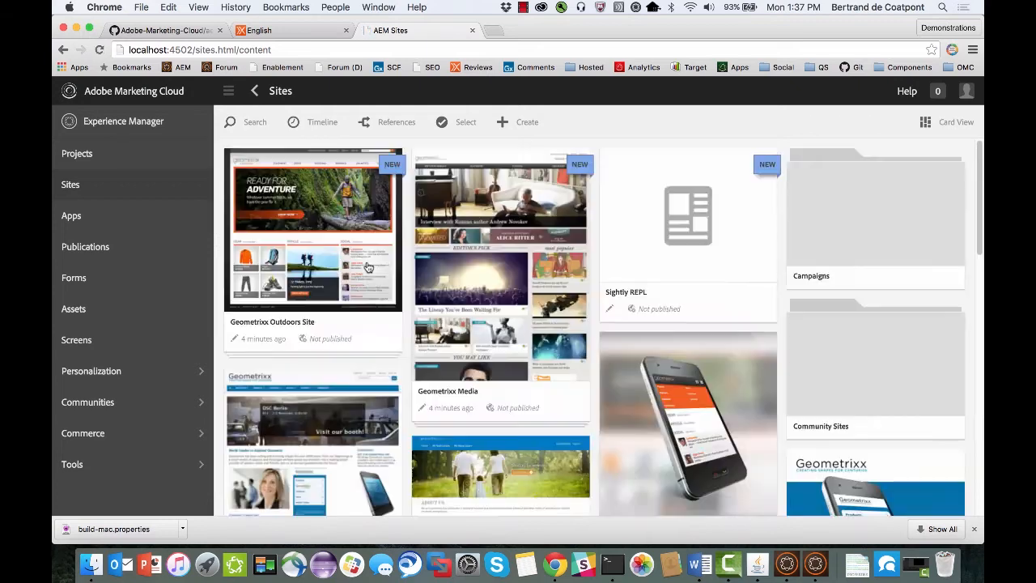
click(309, 233)
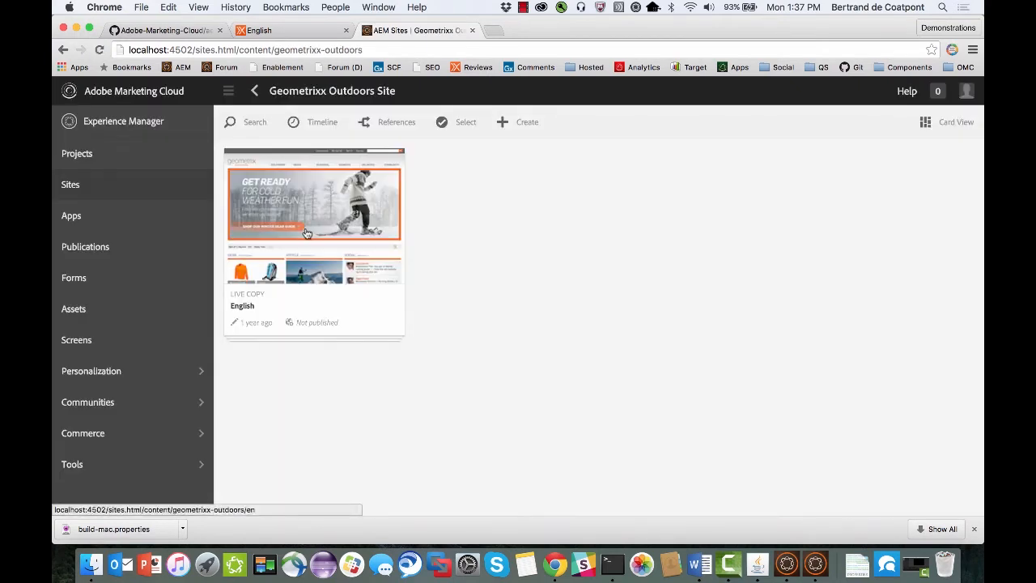
click(308, 233)
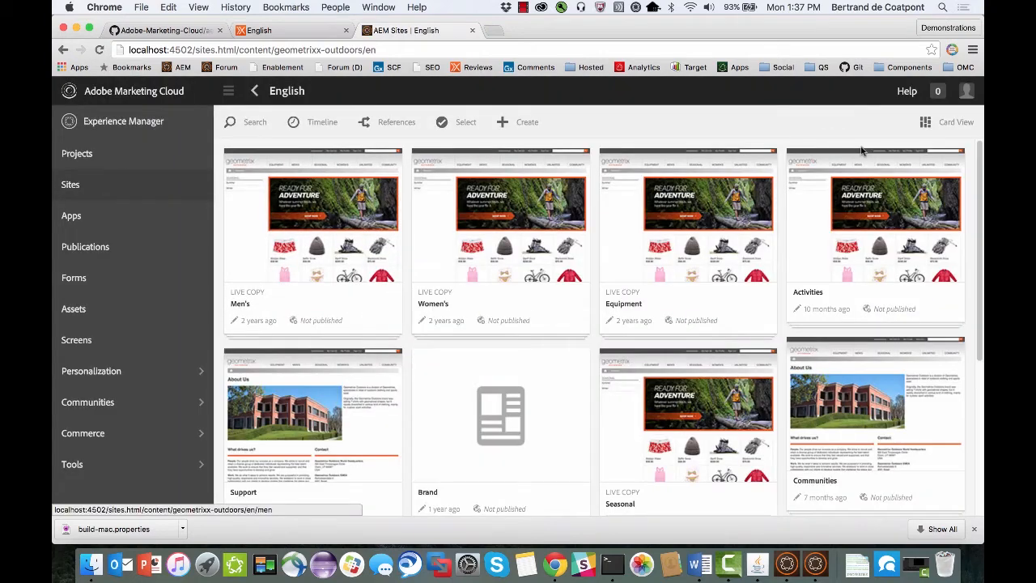
Show the English pages in list view with the Page Views, Unique Visitors and Time on Page columns added.
click(961, 123)
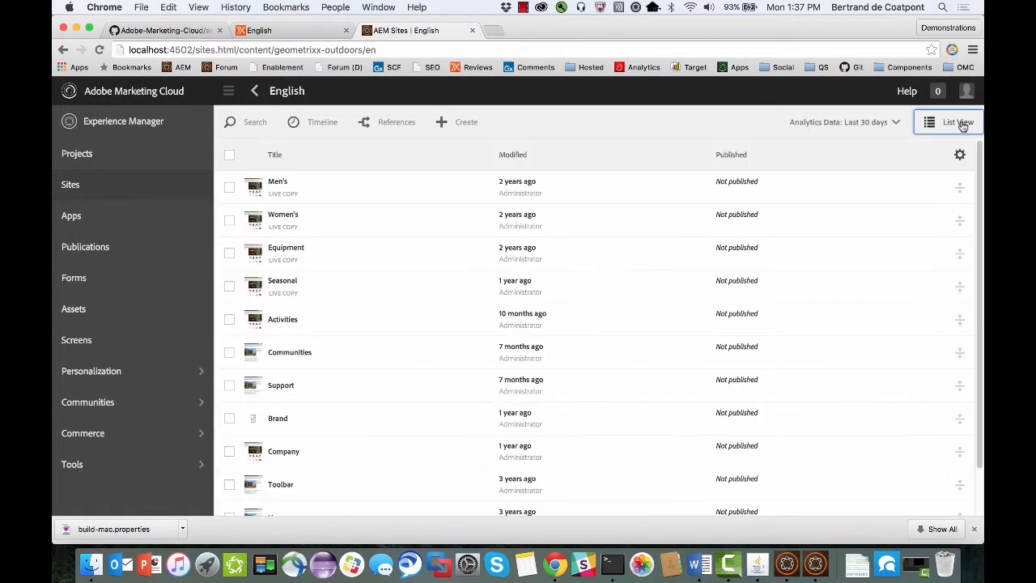
click(960, 156)
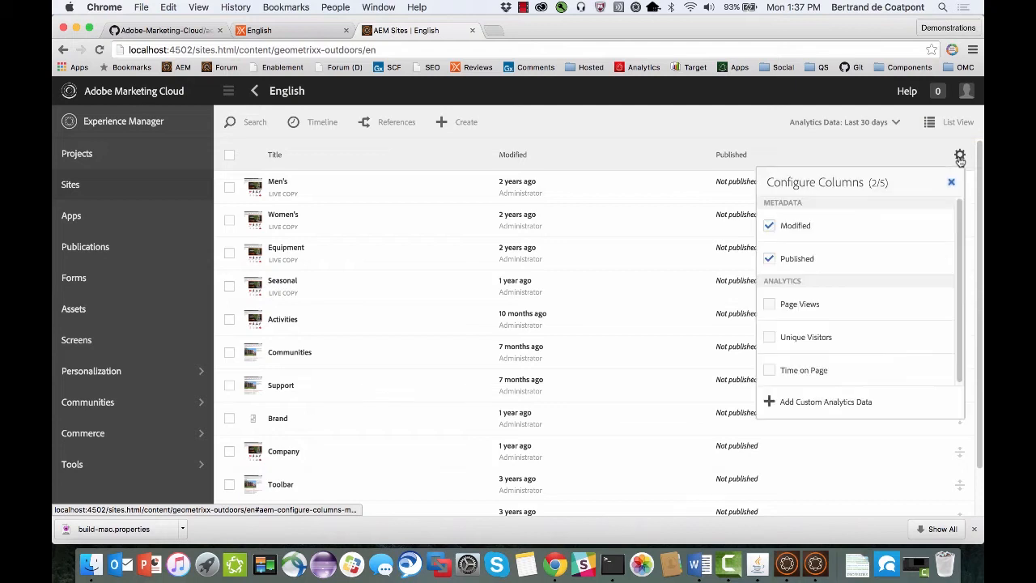
click(768, 304)
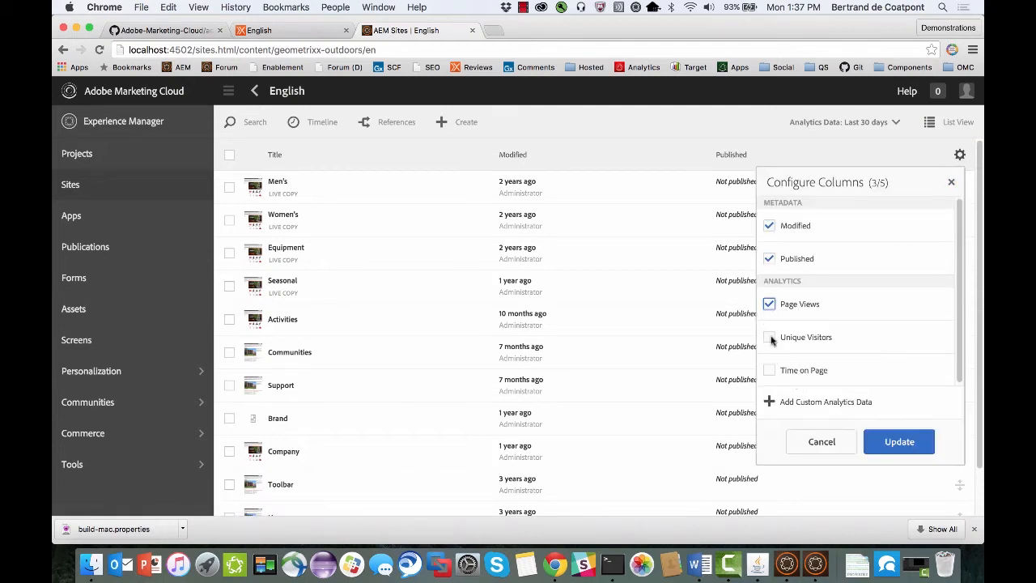
click(769, 336)
click(769, 369)
click(919, 455)
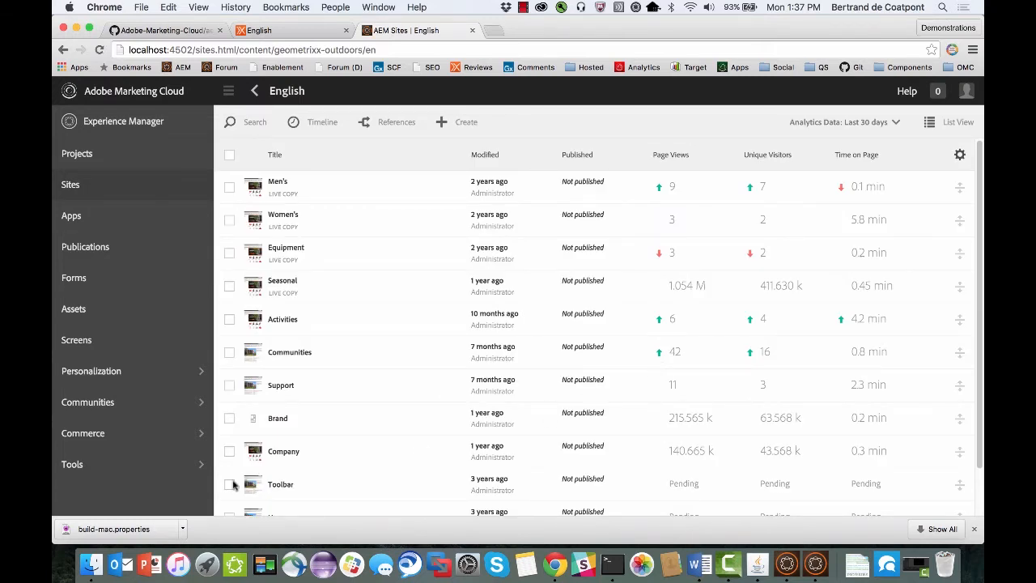
Open the Branding Wizard from the AEM tools and return to the AEM Demo Machine.
click(139, 462)
click(103, 348)
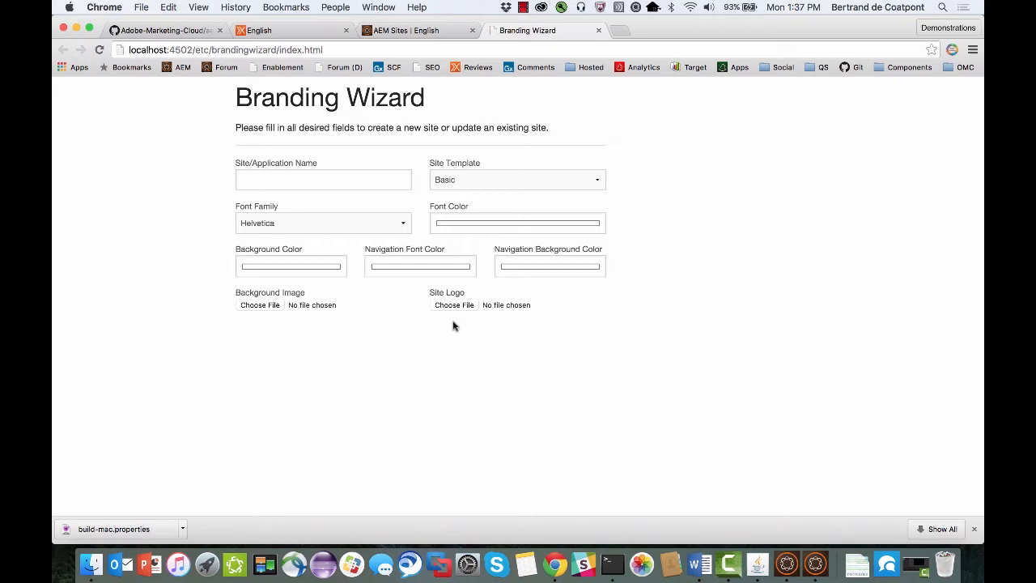
click(759, 564)
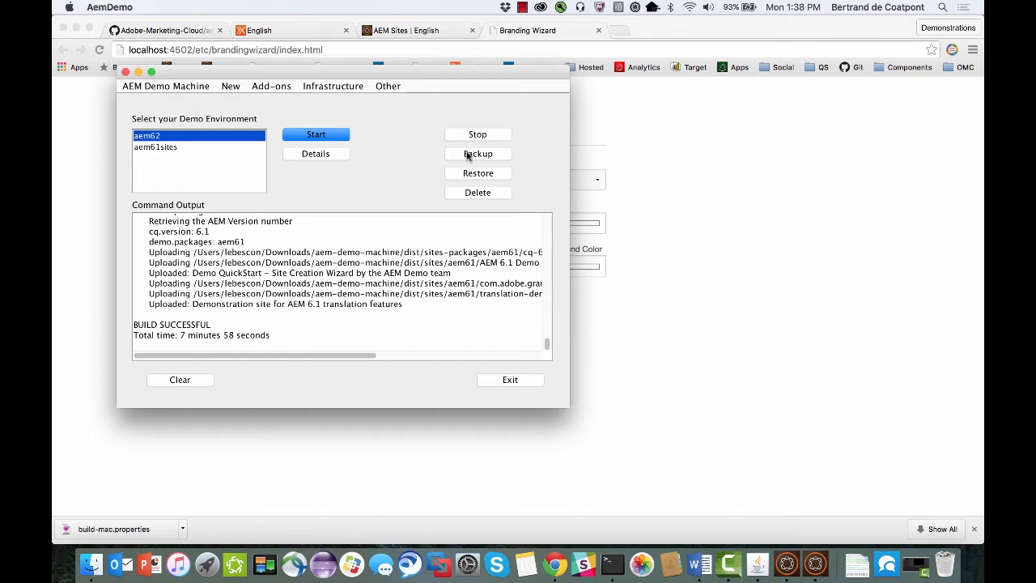
Switch to Terminal, change into the aem-demo-machine directory and run ant stop to shut down the running demo processes.
click(613, 564)
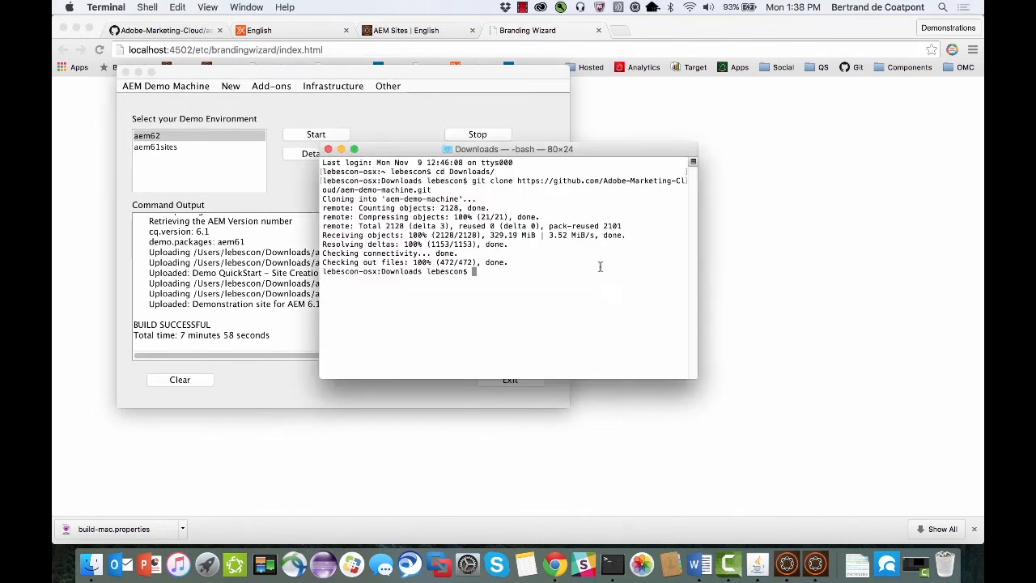
text(cd ae)
key(Tab)
key(Return)
text(ant st)
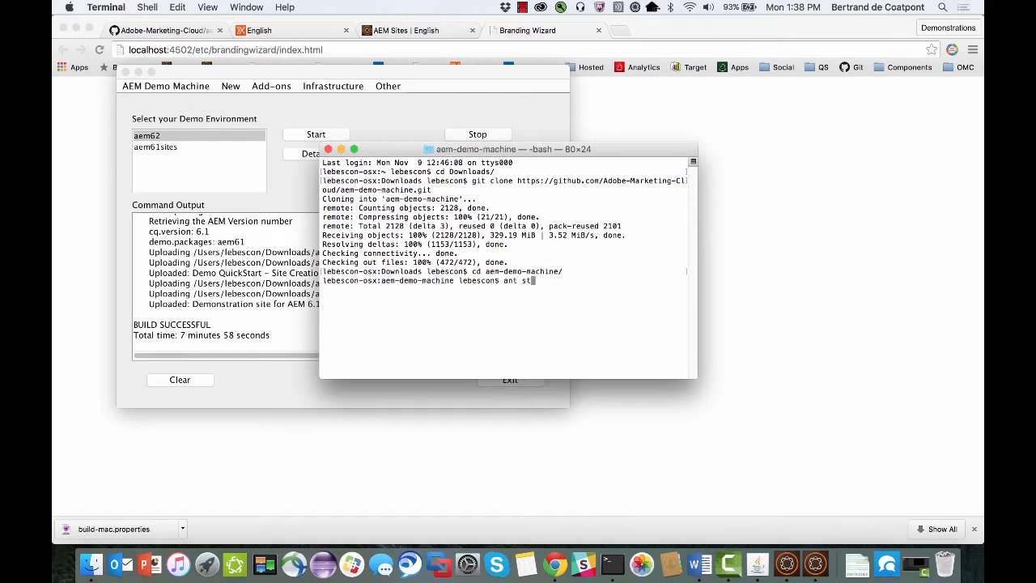
text(op)
key(Return)
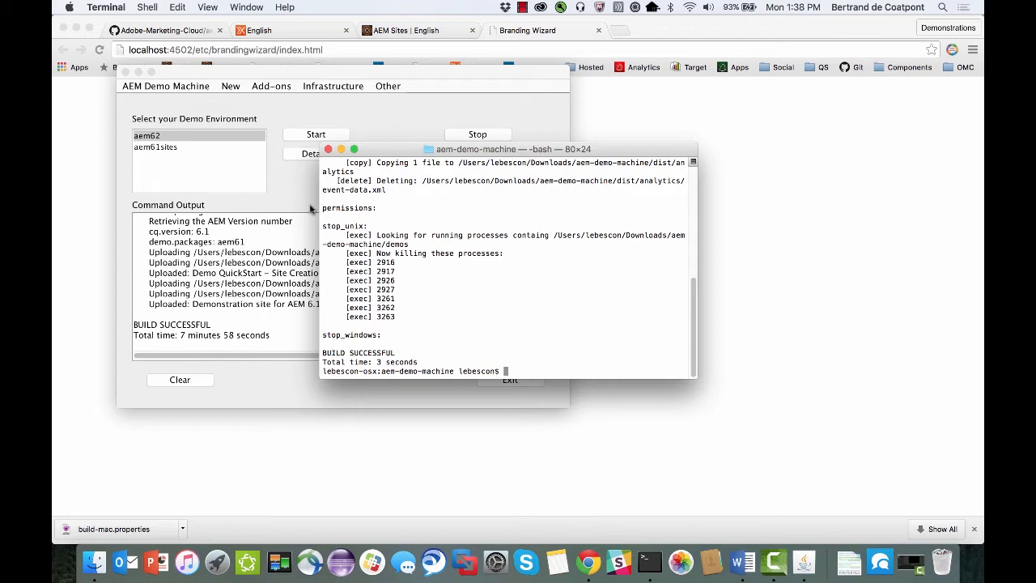
Return to the AEM Demo Machine, clear the command output and download the Communities packages from PackageShare.
click(272, 240)
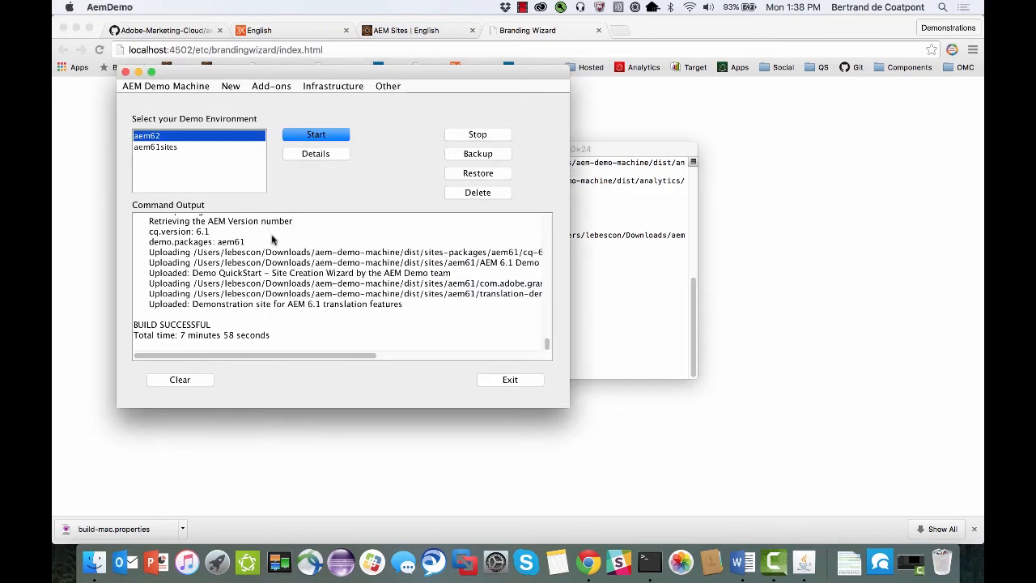
click(179, 379)
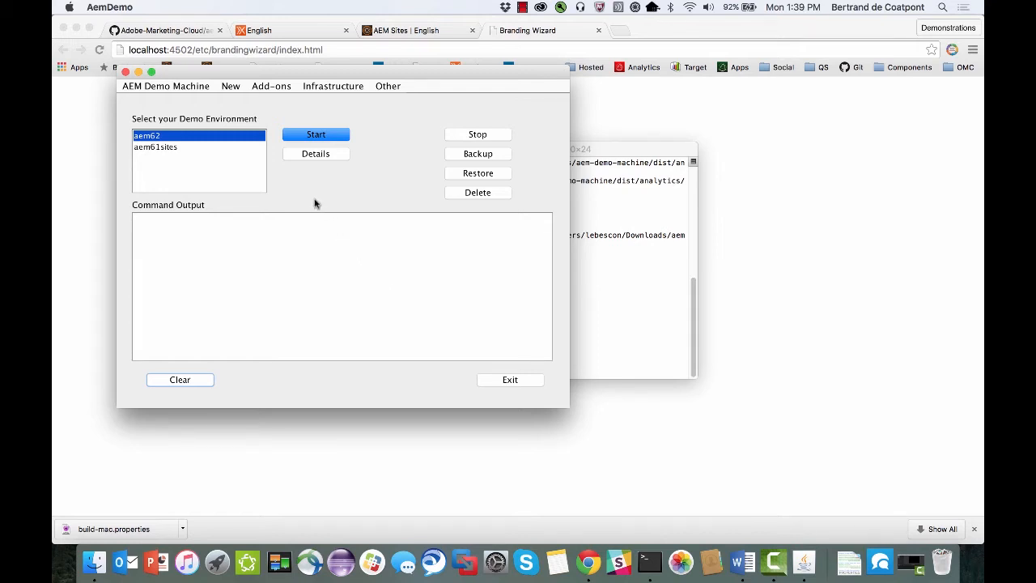
click(275, 86)
mouse_move(277, 130)
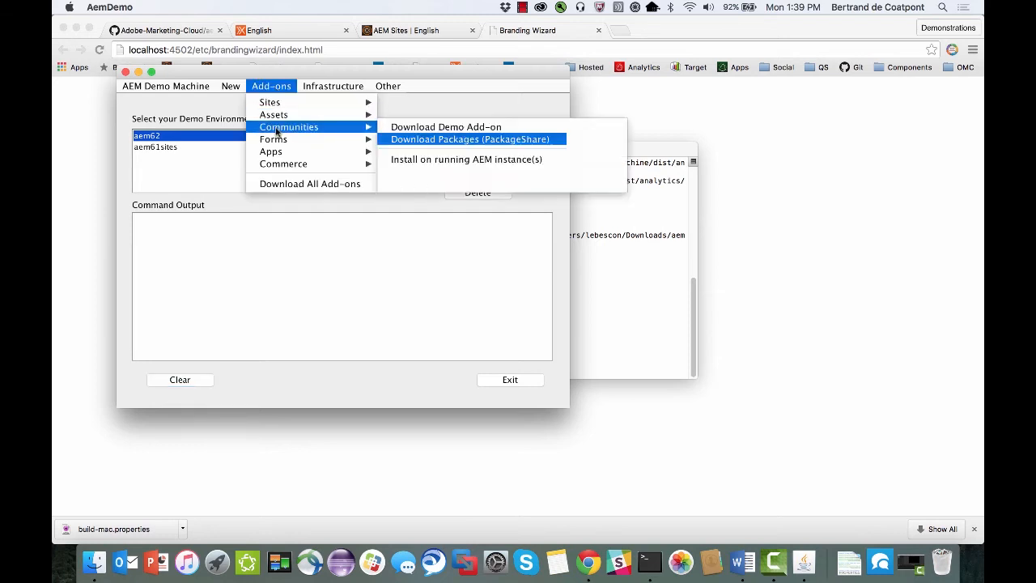
click(430, 129)
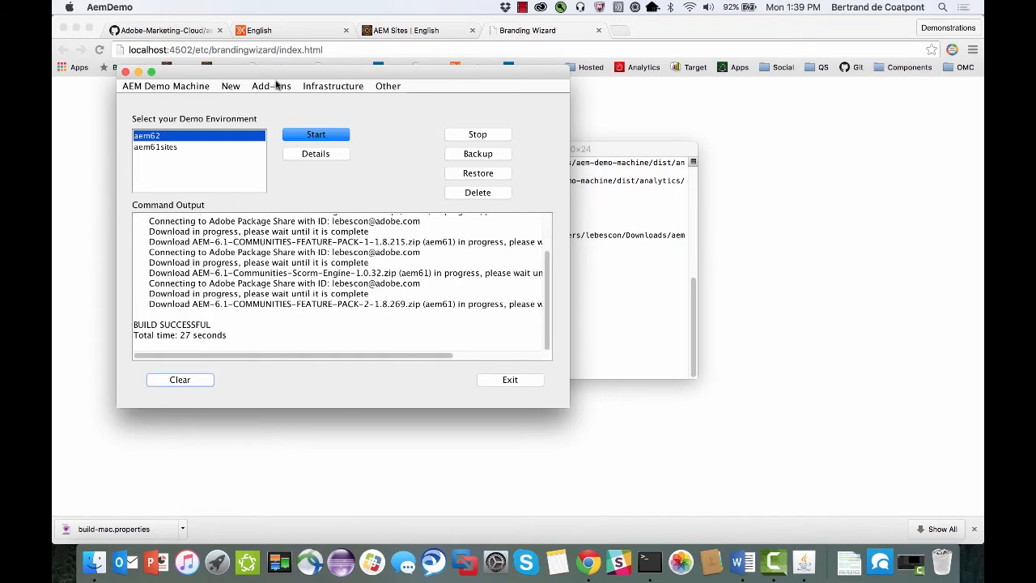
Download the Enablement Demo Site add-on (4.5GB) for Communities.
click(275, 86)
mouse_move(327, 127)
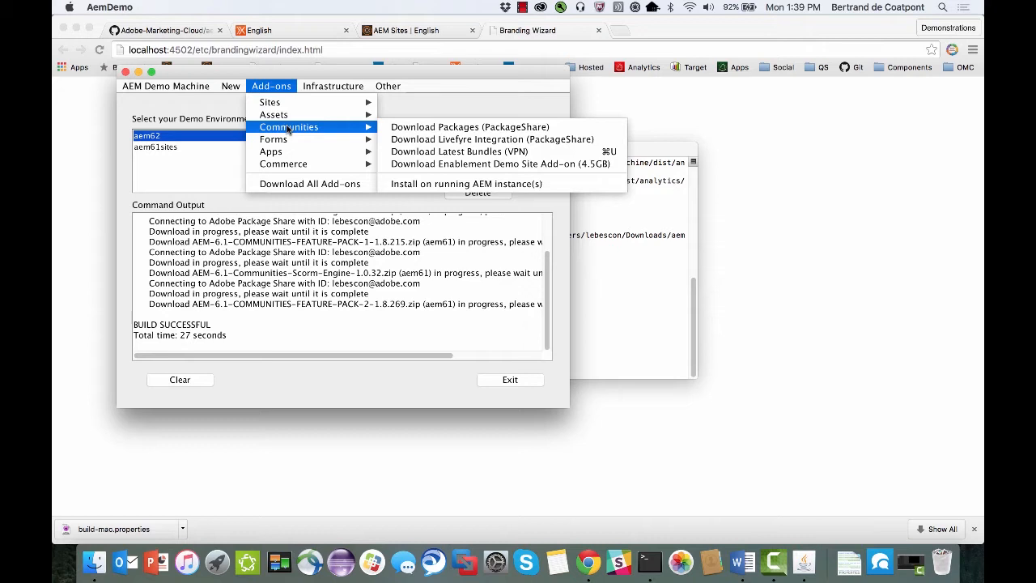
click(437, 164)
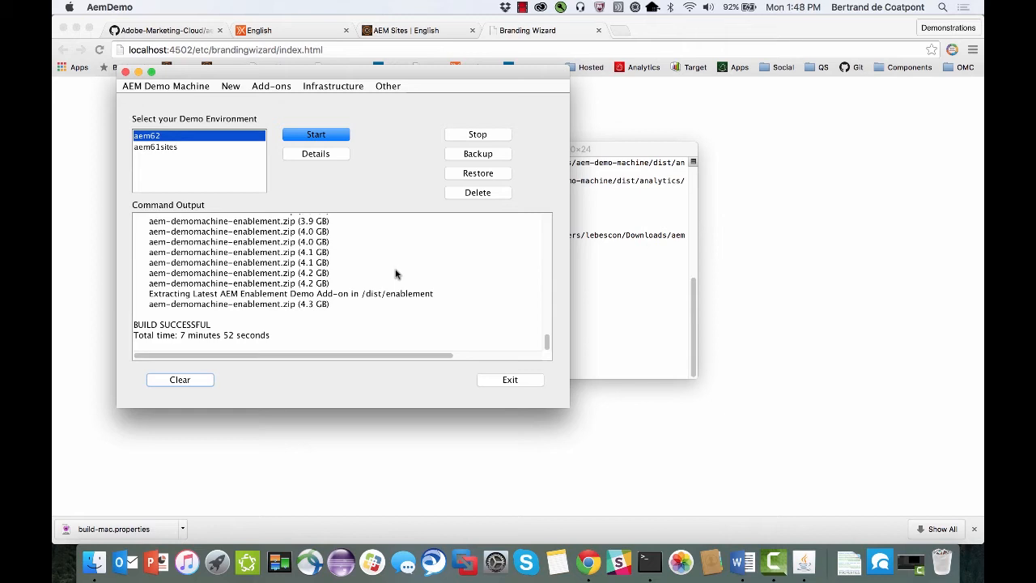
Run the All in One Setup to install the whole demo infrastructure.
click(330, 87)
mouse_move(330, 104)
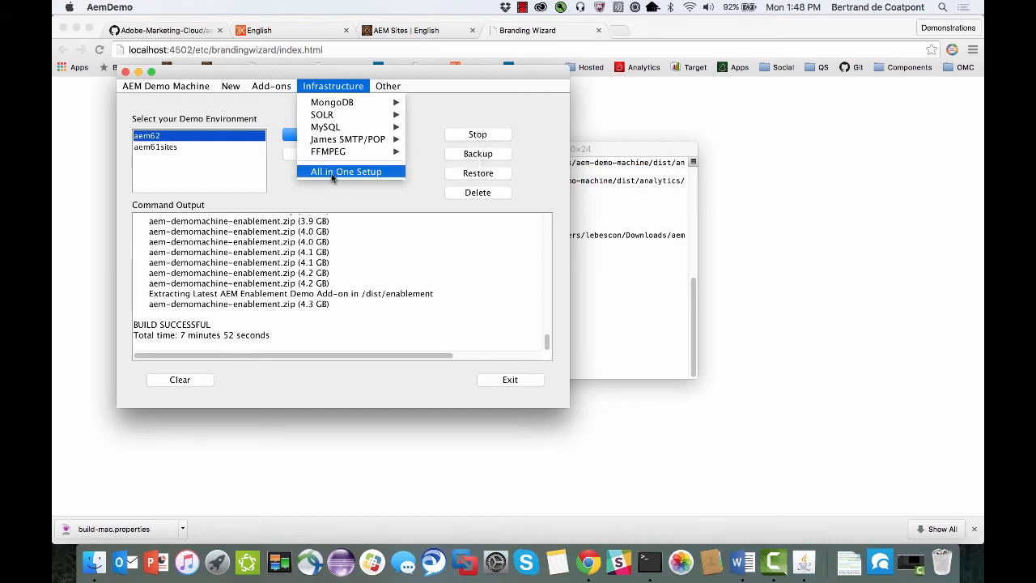
click(333, 173)
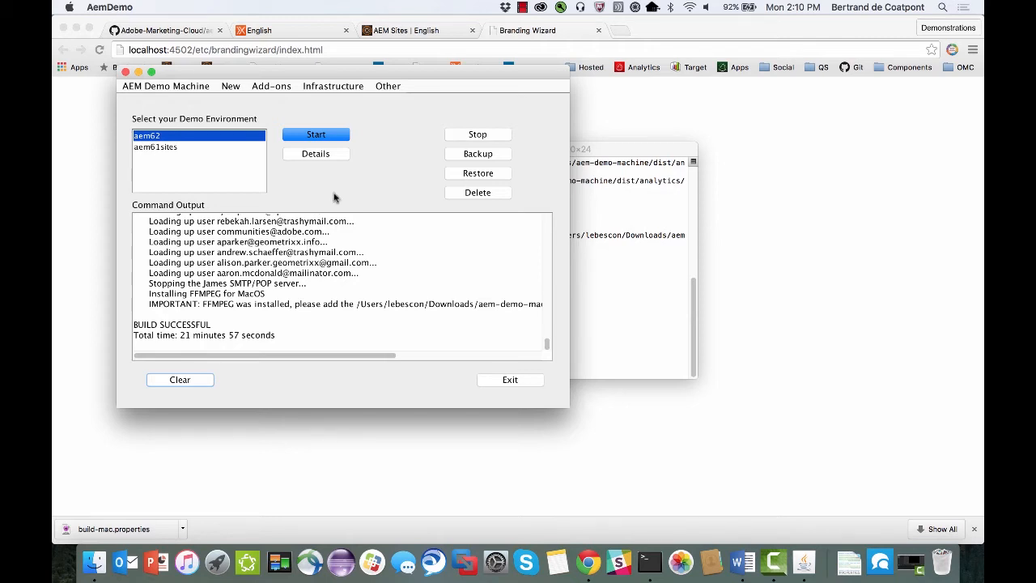
Try to create a demo environment named aem61communities with the Demo (Communities) config, aem61.jar and MSRP.
click(231, 87)
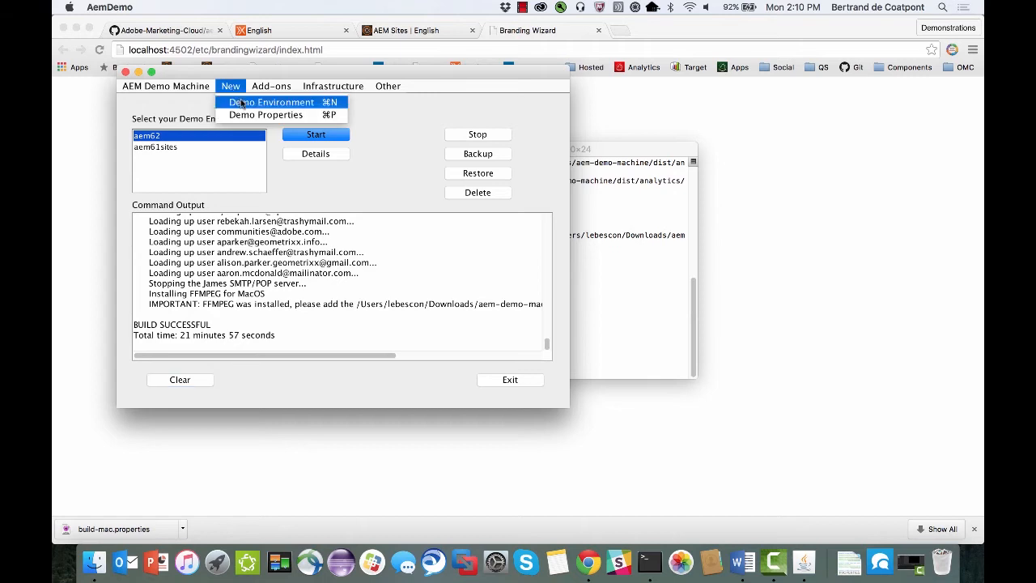
click(239, 102)
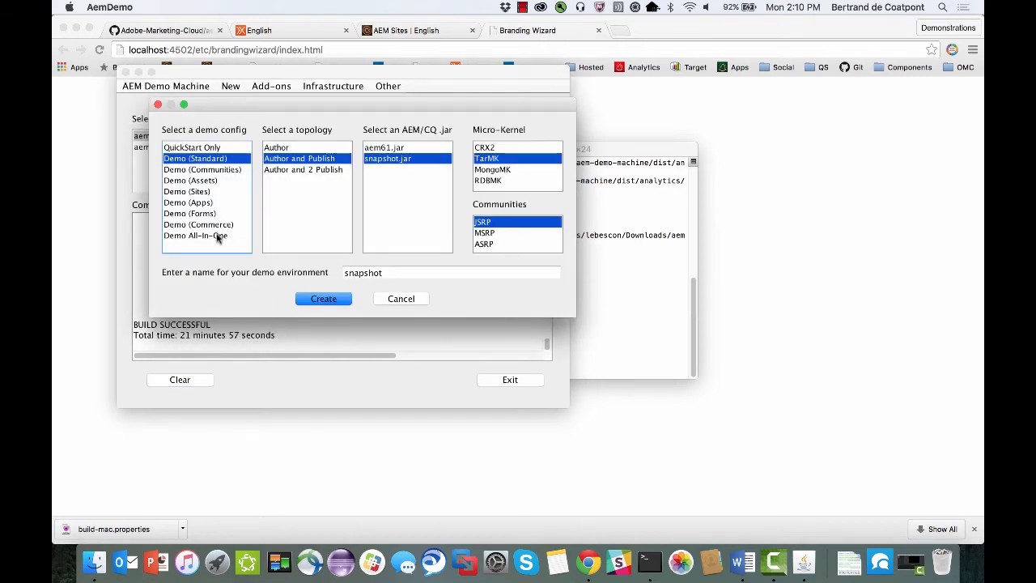
click(209, 171)
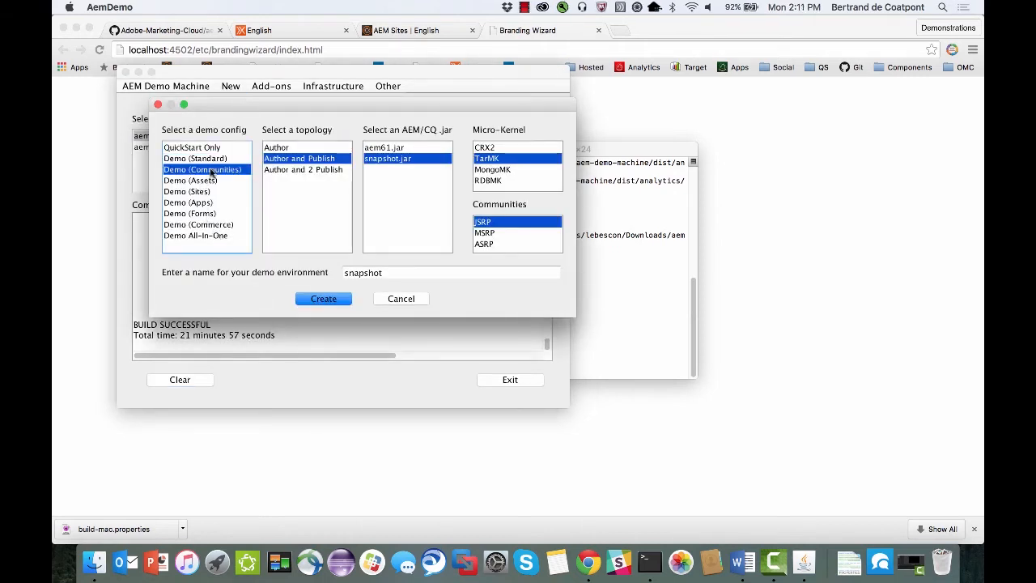
click(385, 151)
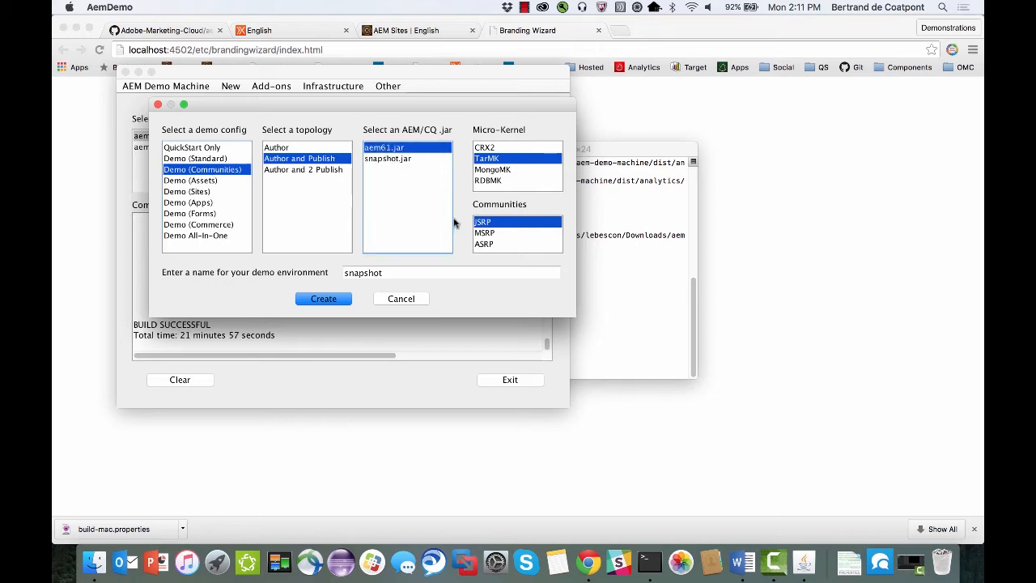
click(489, 234)
key(Tab)
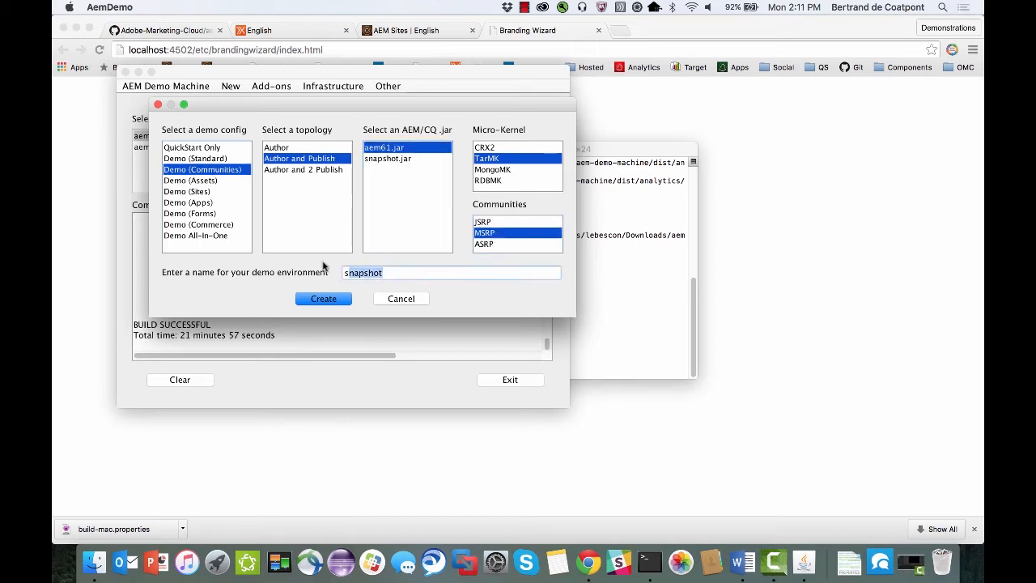
text(aem61communities)
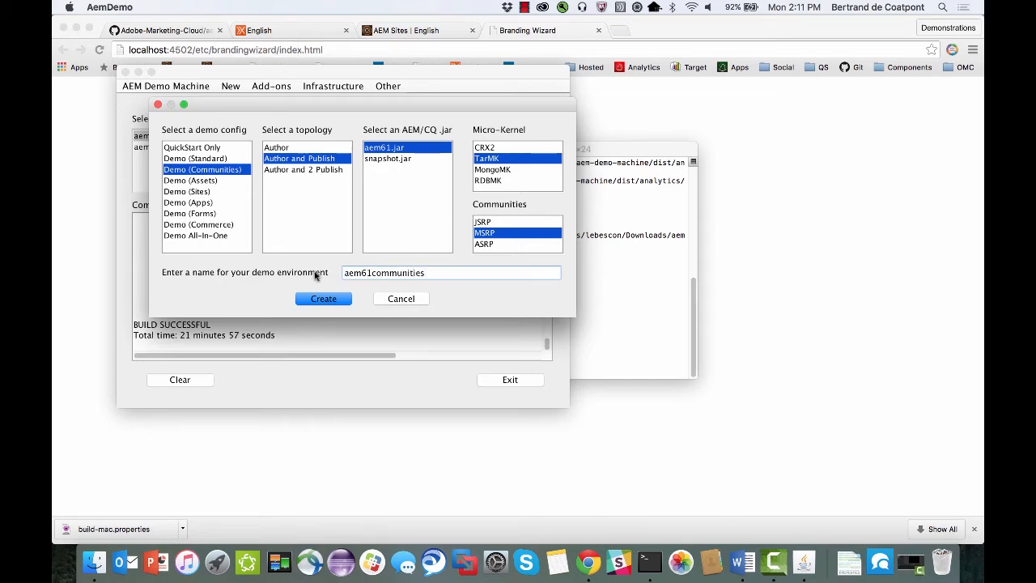
click(324, 300)
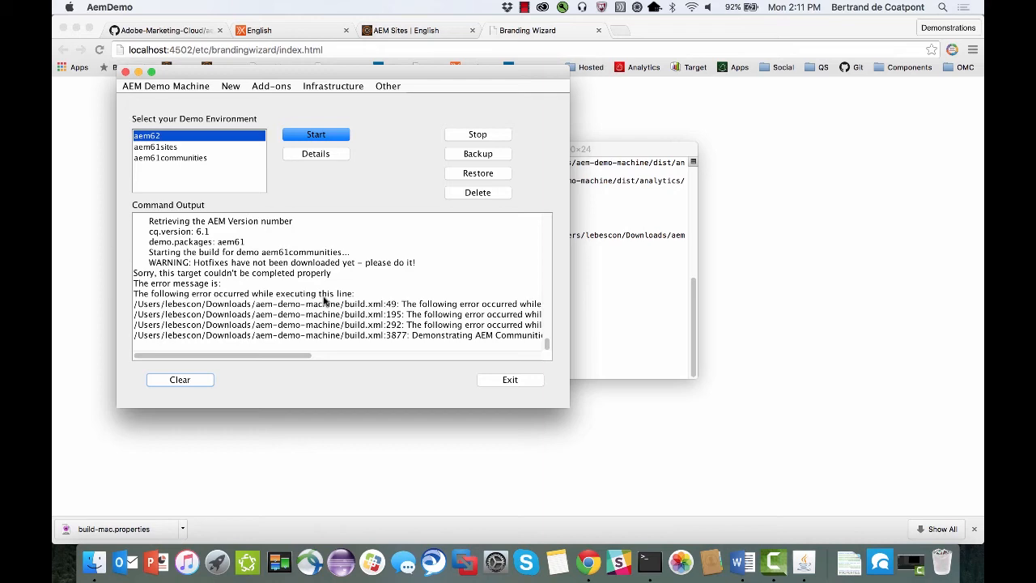
Clear the command output and download the latest hotfixes from PackageShare.
drag(291, 356, 172, 352)
click(174, 379)
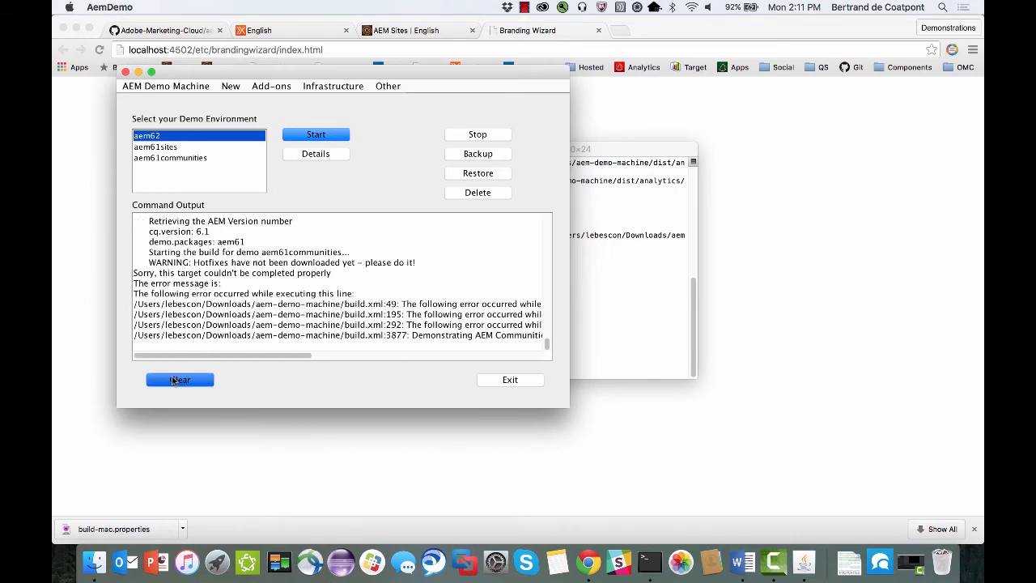
click(388, 86)
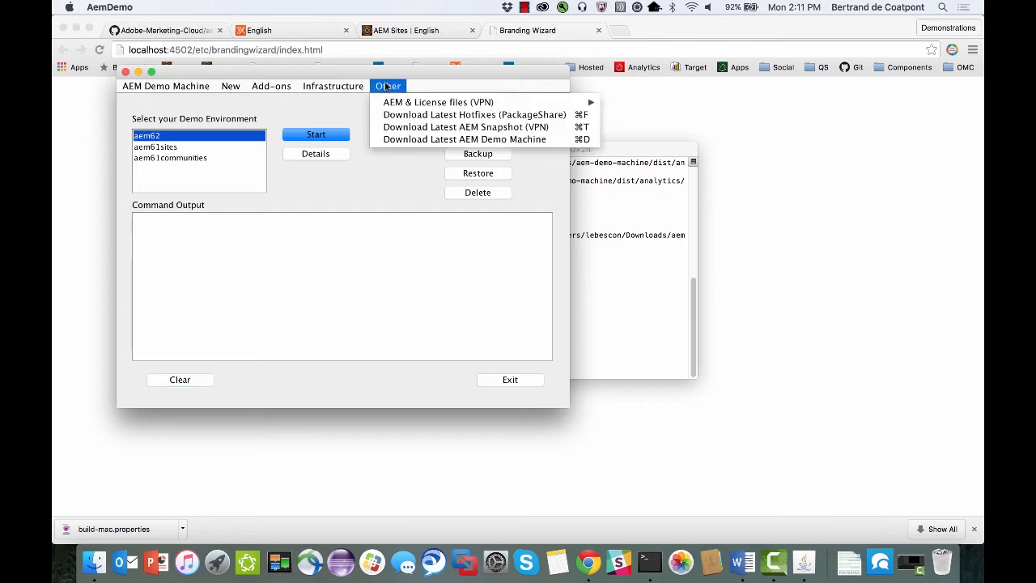
click(414, 115)
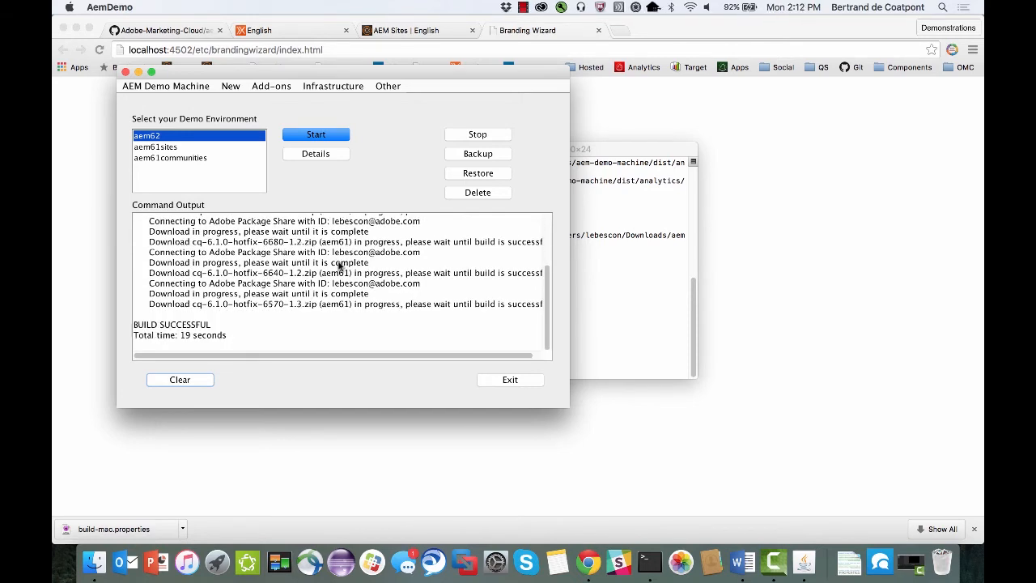
Open the demo properties, widen the Name column and override demo.communities.samples.enablement with the custom value true.
click(236, 87)
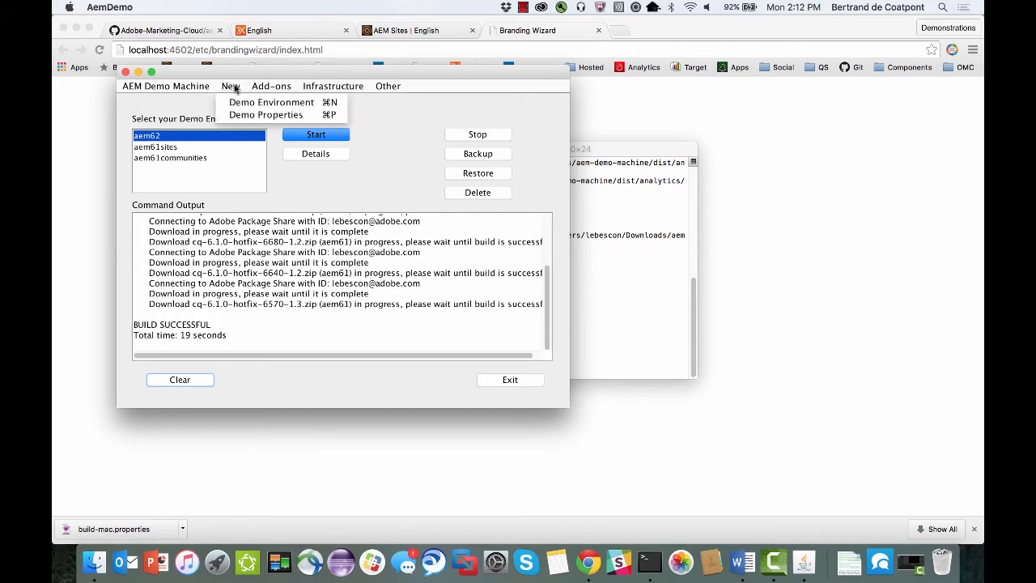
click(266, 115)
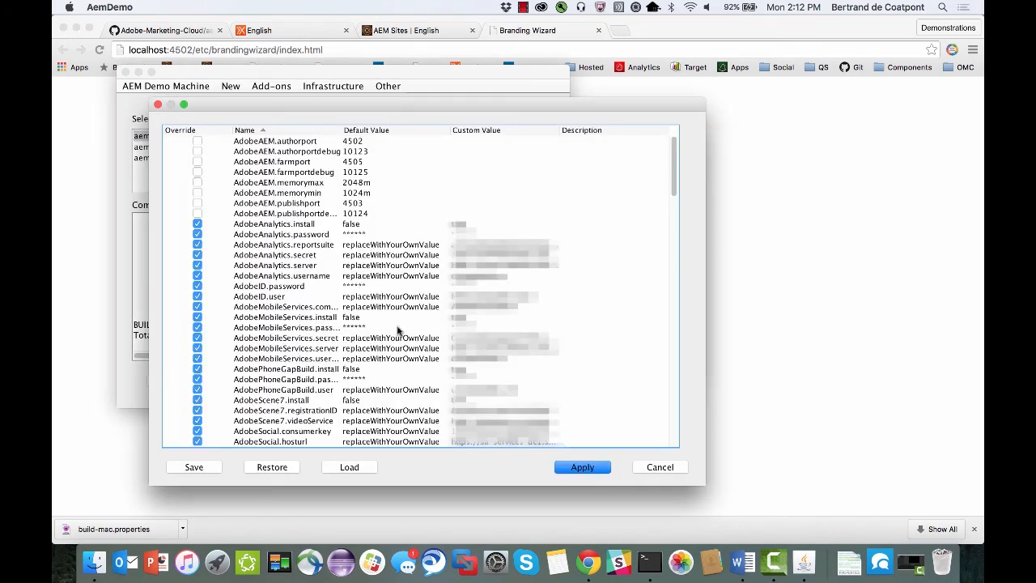
scroll(398, 330, down, 10)
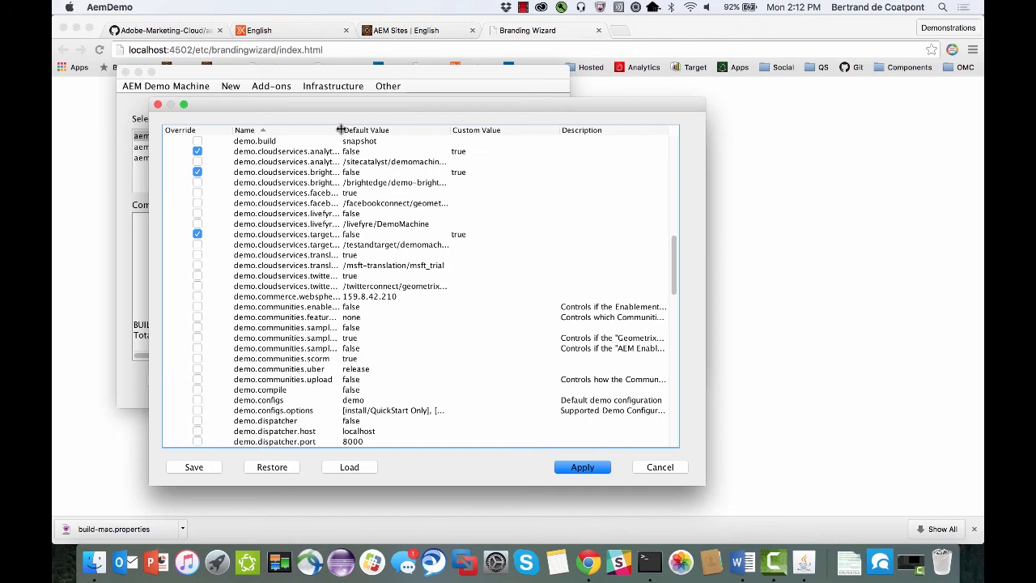
drag(340, 129, 402, 129)
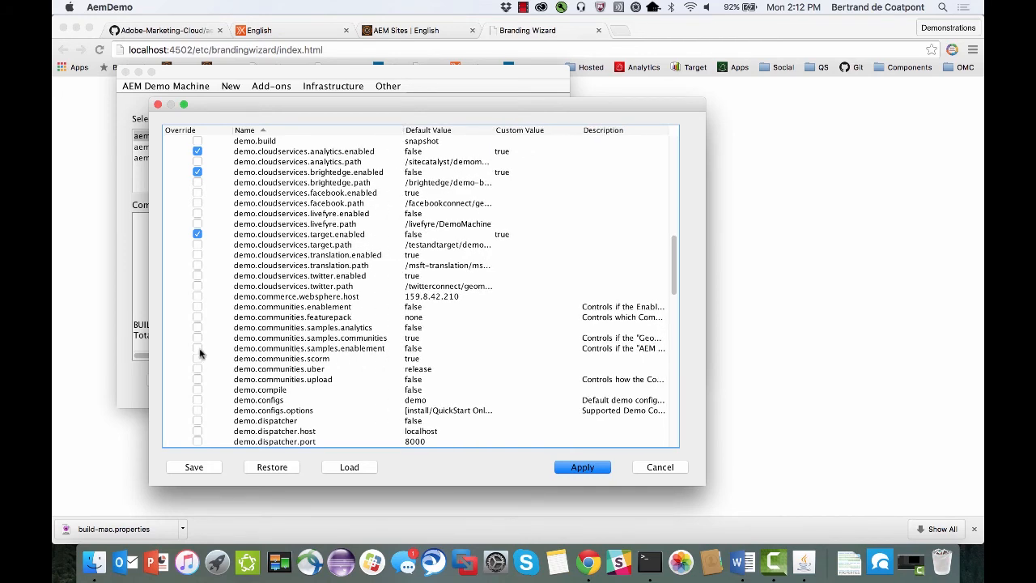
click(198, 348)
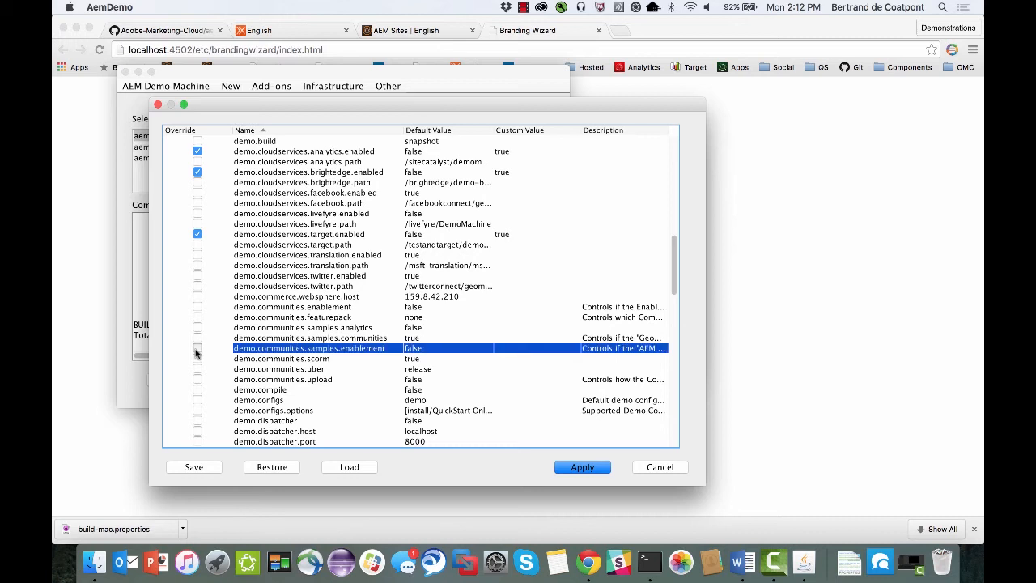
double_click(507, 347)
text(tr)
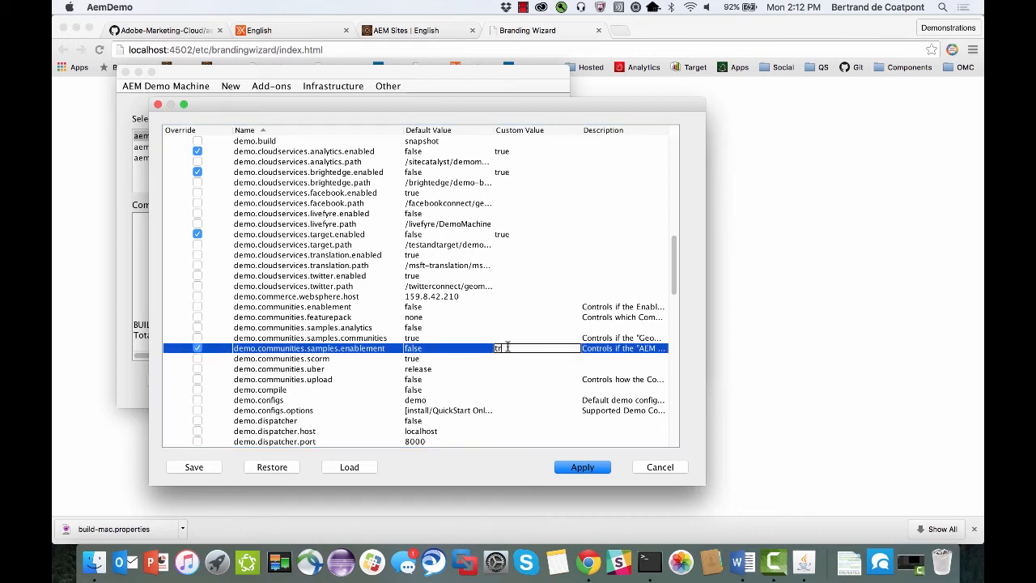
text(ue)
key(Return)
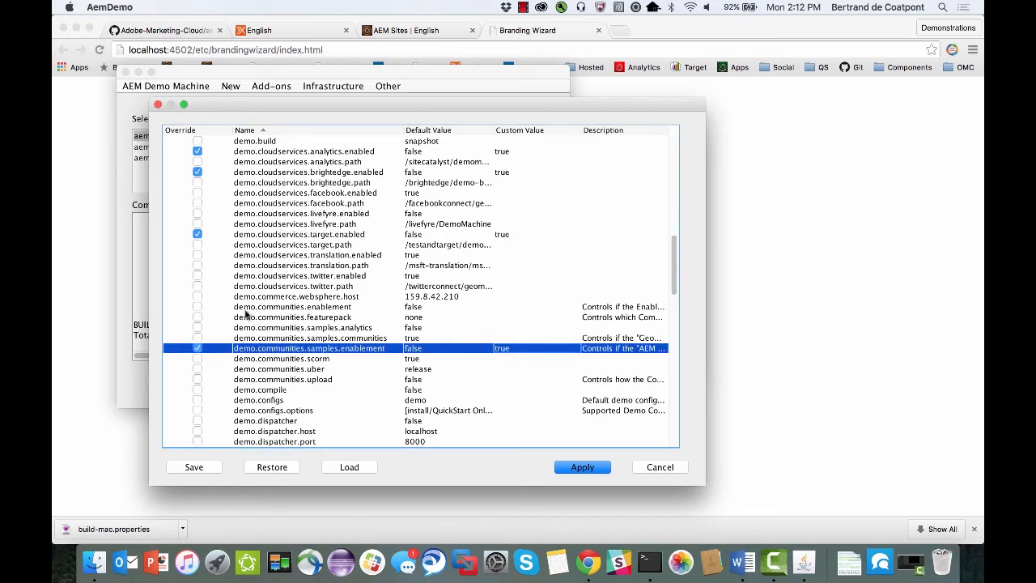
Override the demo.communities.enablement property with the custom value true.
click(197, 307)
click(515, 307)
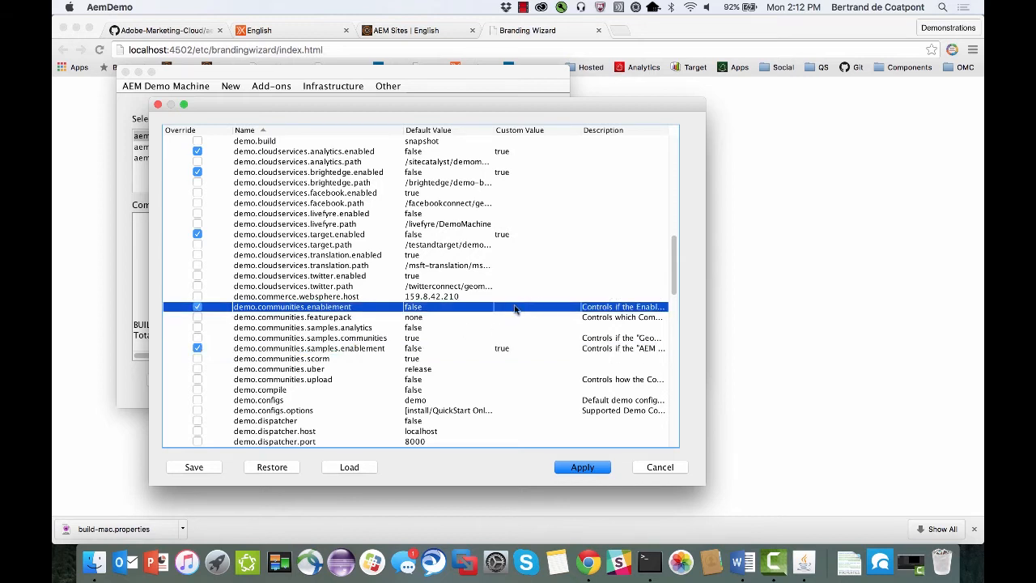
double_click(515, 308)
text(true)
key(Return)
Override the demo.communities.featurepack property with the custom value aem61-fp2.
click(198, 317)
double_click(513, 318)
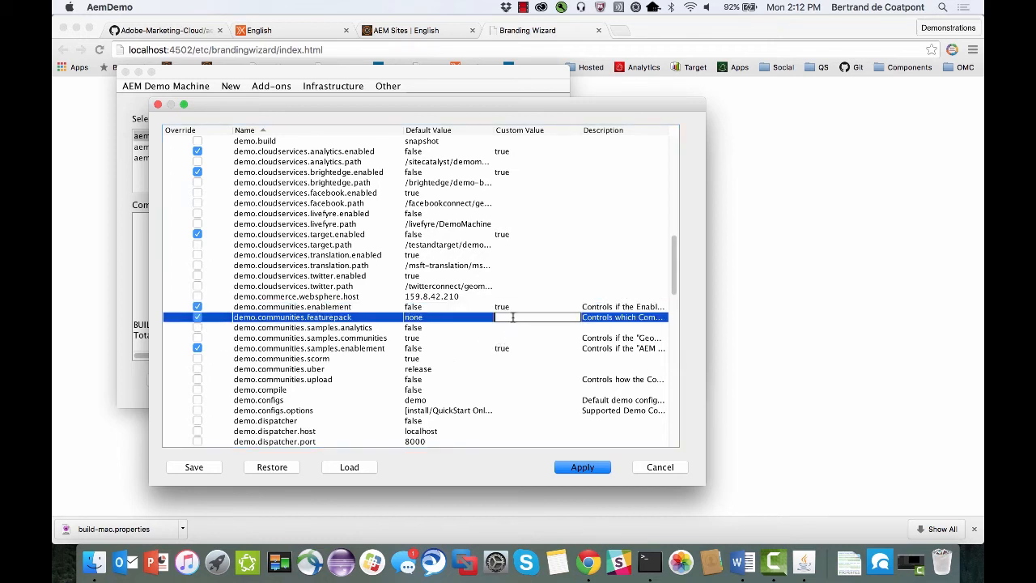
text(aem61-fp2)
key(Return)
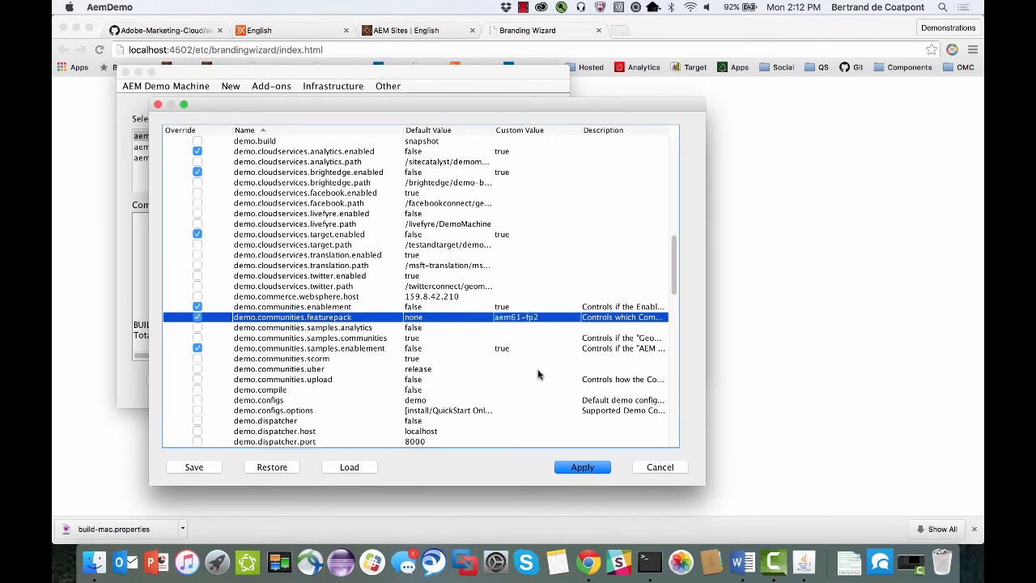
Save the demo properties as personal properties and apply them.
click(196, 467)
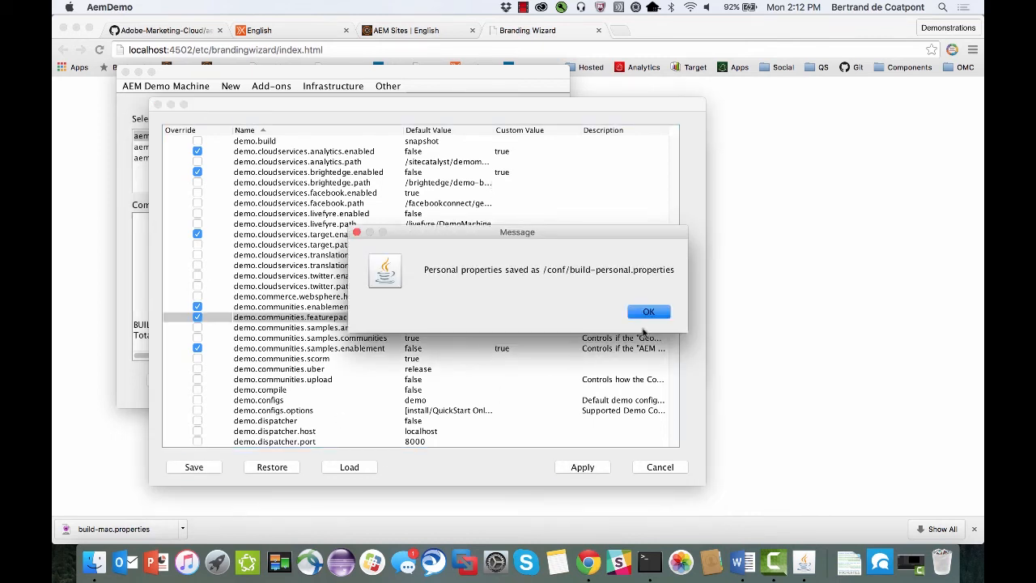
click(646, 313)
click(578, 468)
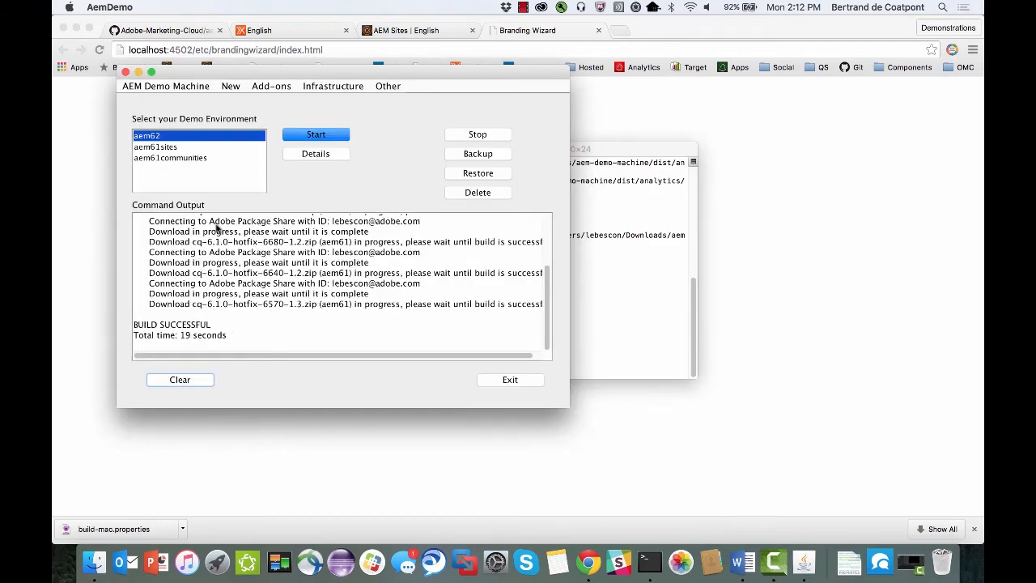
Set up a new demo environment with the Demo (Communities) config, aem61.jar and MSRP as the Communities storage.
click(230, 85)
click(259, 104)
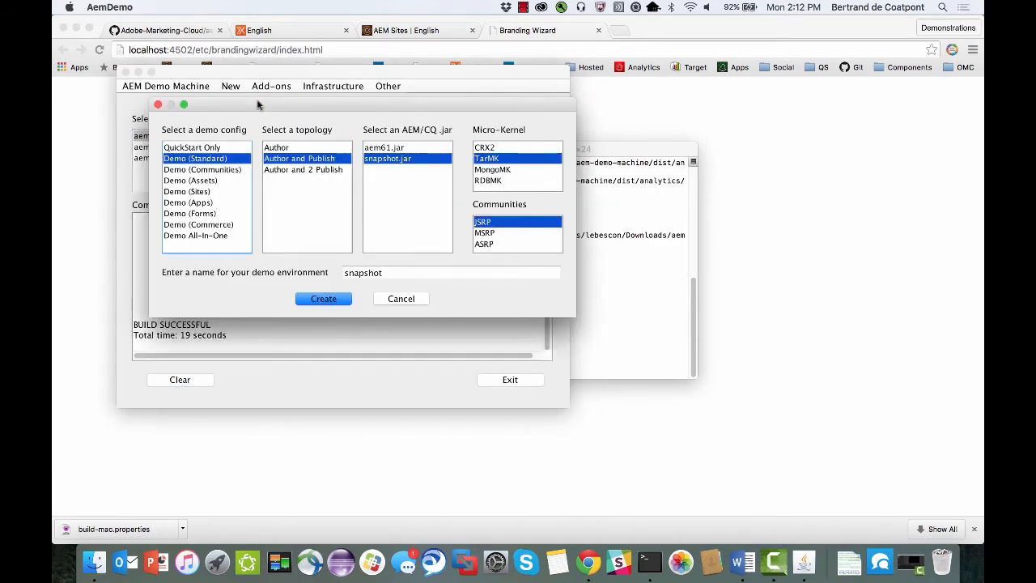
click(210, 171)
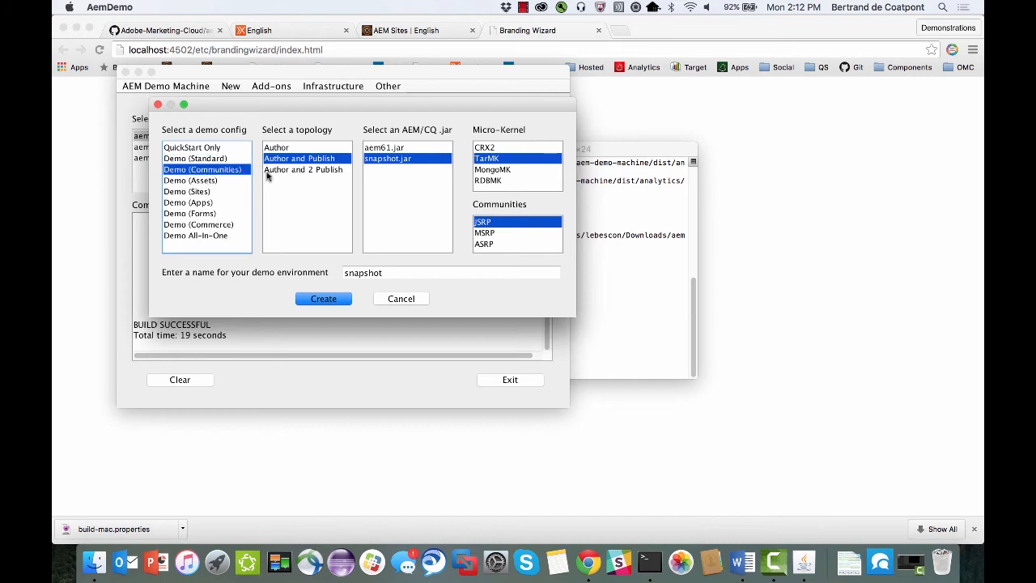
click(413, 147)
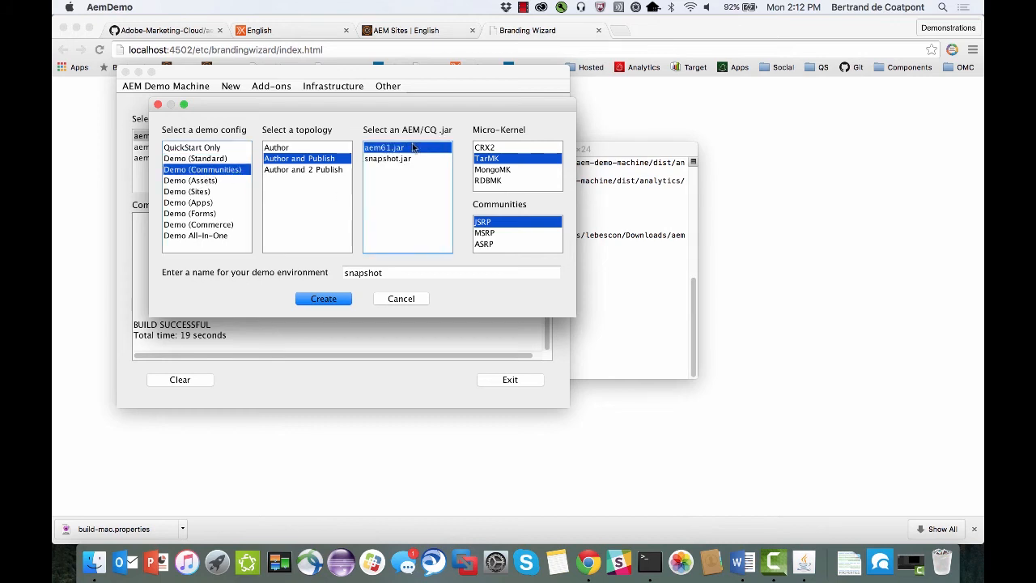
click(484, 233)
Name the demo environment aem61communities and create it, replacing the existing environment of that name.
click(405, 272)
text(a)
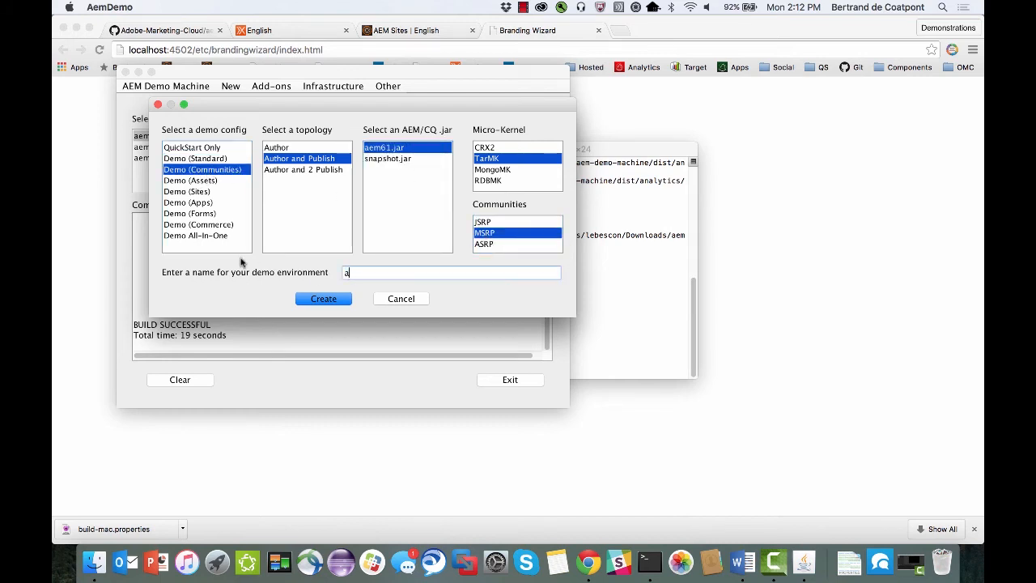
text(em61communities)
click(328, 303)
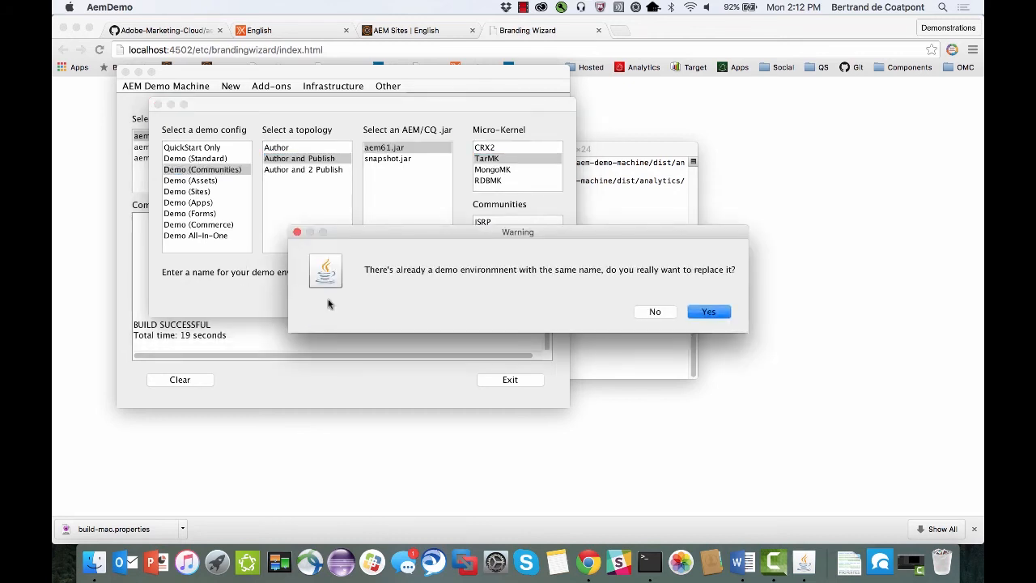
click(704, 313)
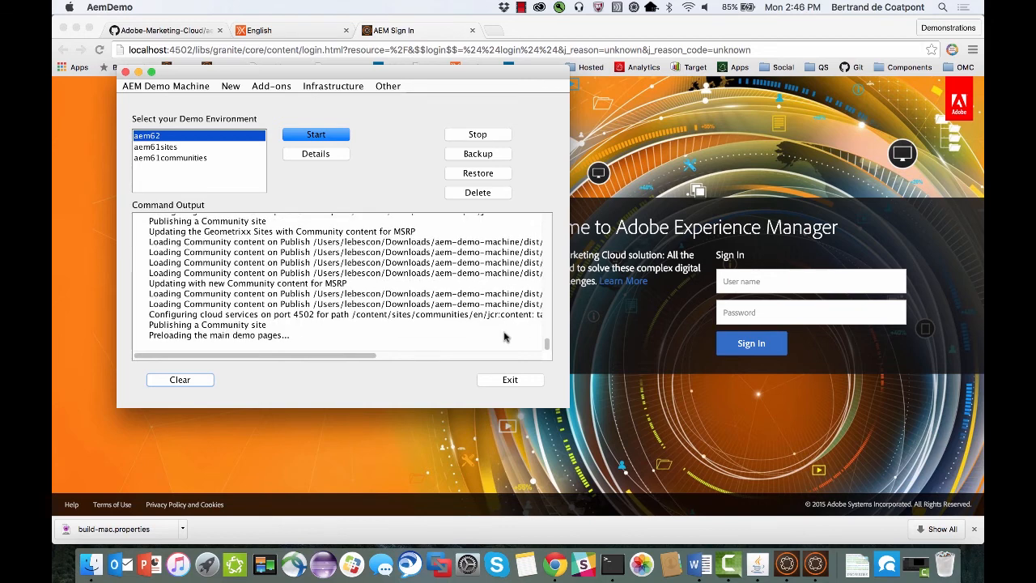
Switch to Chrome and sign in to the AEM author instance with the administrator's user name and password.
click(686, 345)
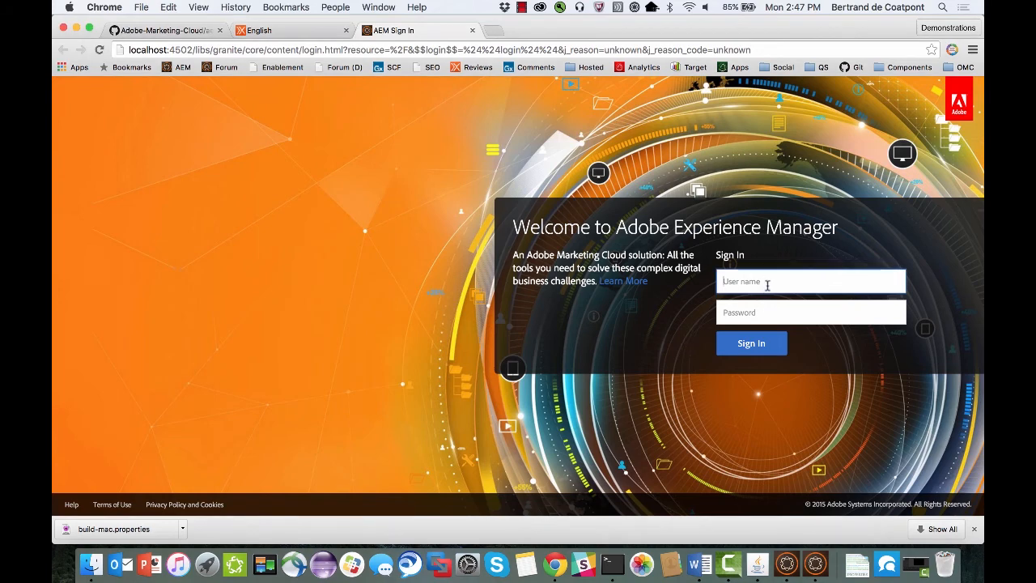
text(admin)
key(Tab)
text(admin)
key(Return)
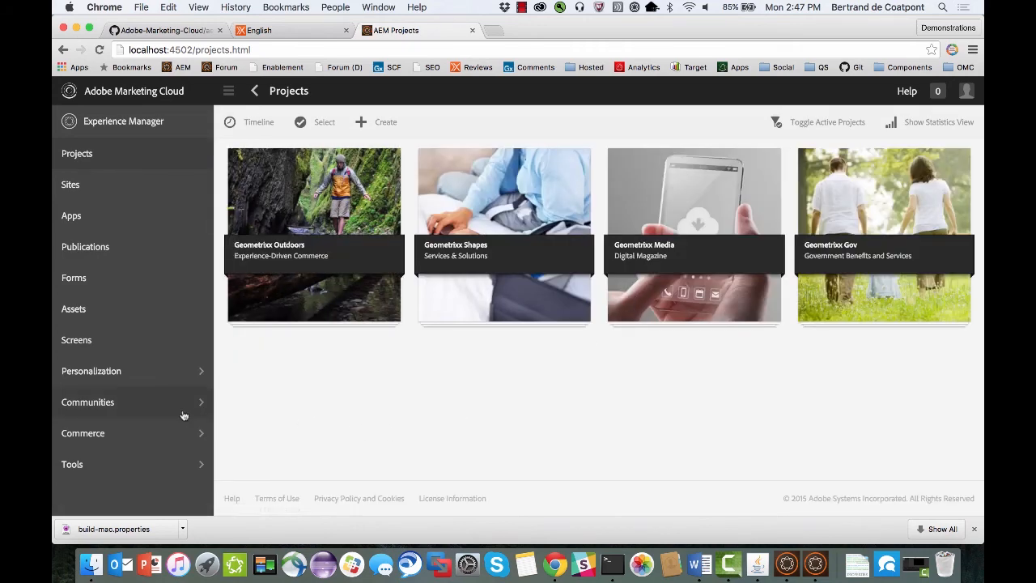
View the AEM Communities sites and open the resources of the Geometrixx Communities site.
click(149, 402)
click(72, 165)
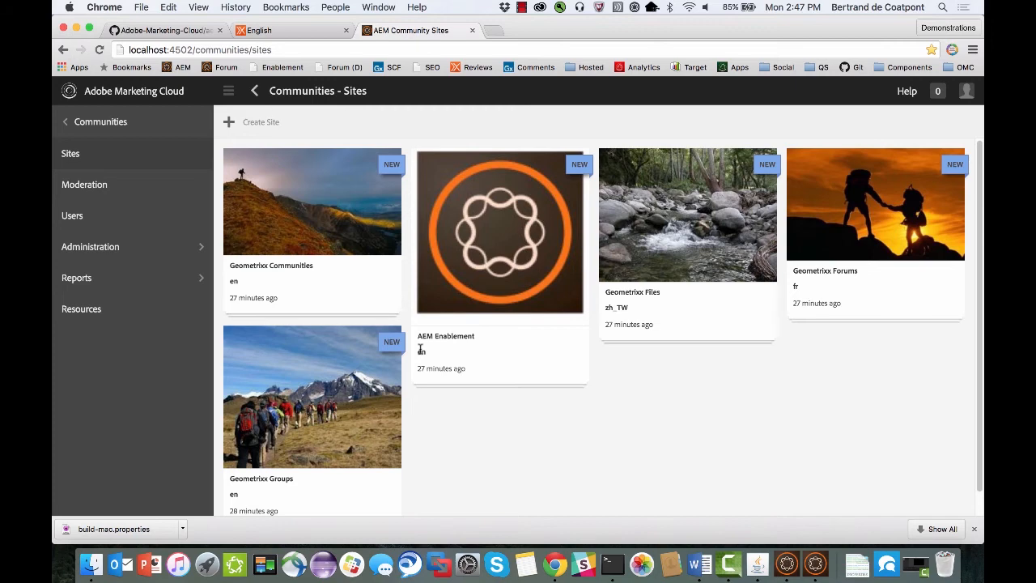
click(108, 310)
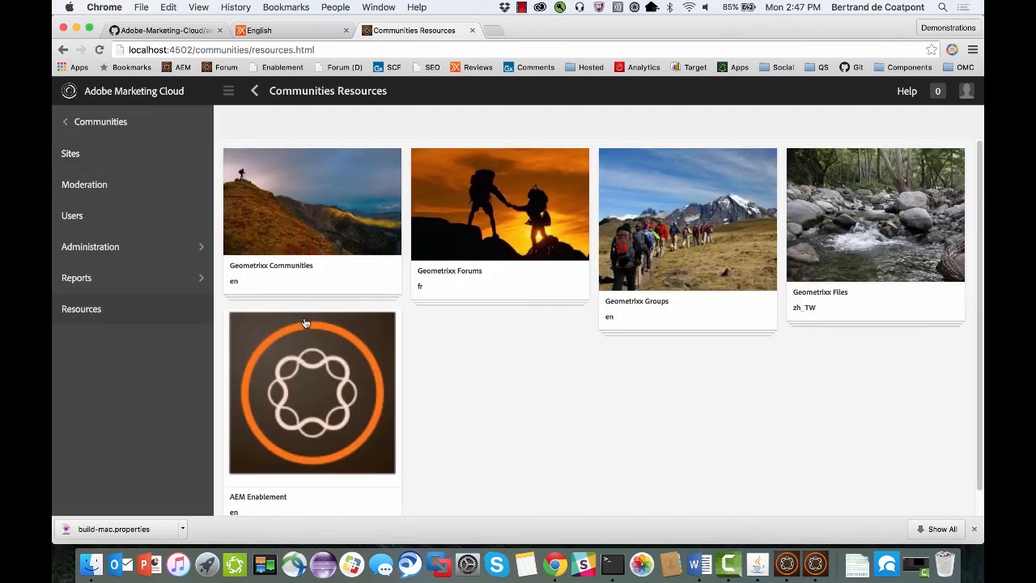
click(331, 209)
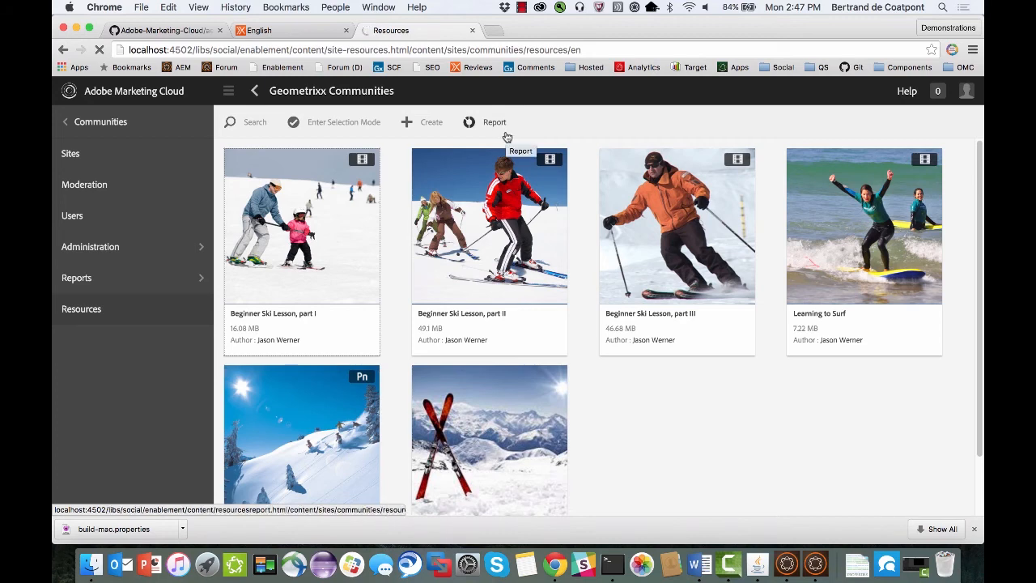
Open the report for the Beginner Ski Lesson, part I resource and review its charts and assignee table.
click(560, 122)
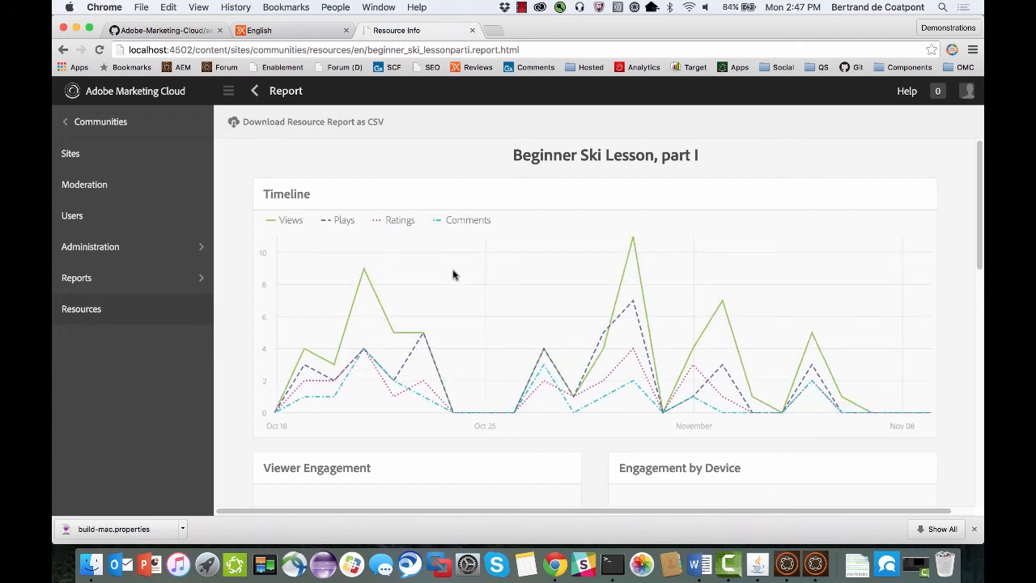
scroll(453, 275, down, 5)
scroll(453, 275, down, 10)
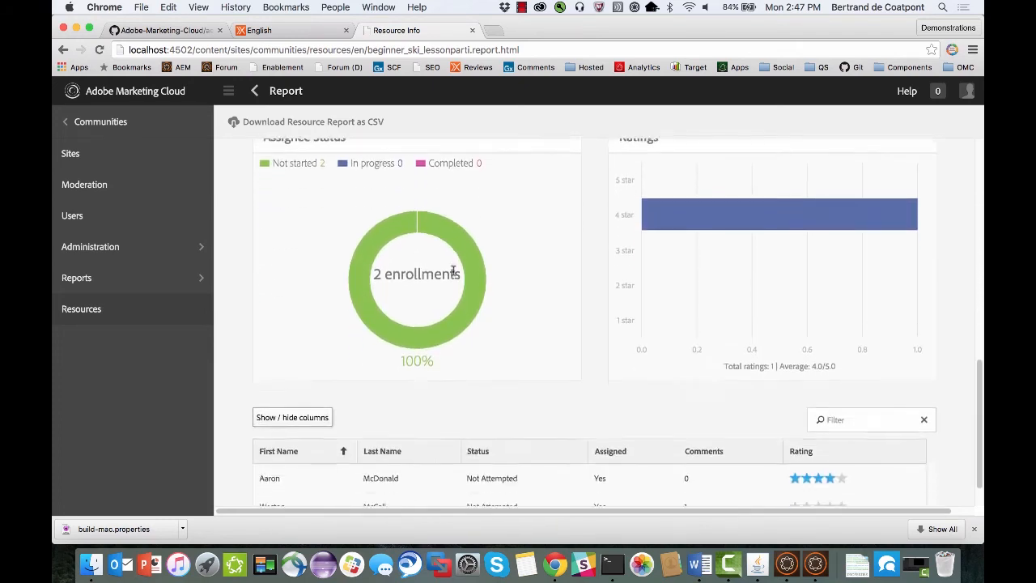
scroll(453, 271, up, 15)
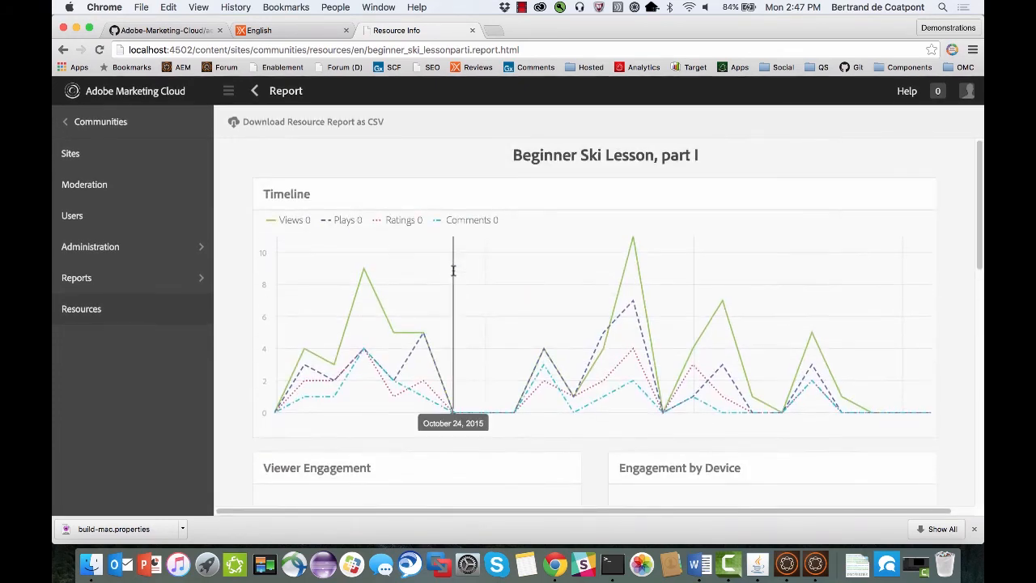
Open the Geometrixx Communities forum in a new tab and log in with a member's user name and password, without saving the password.
click(493, 30)
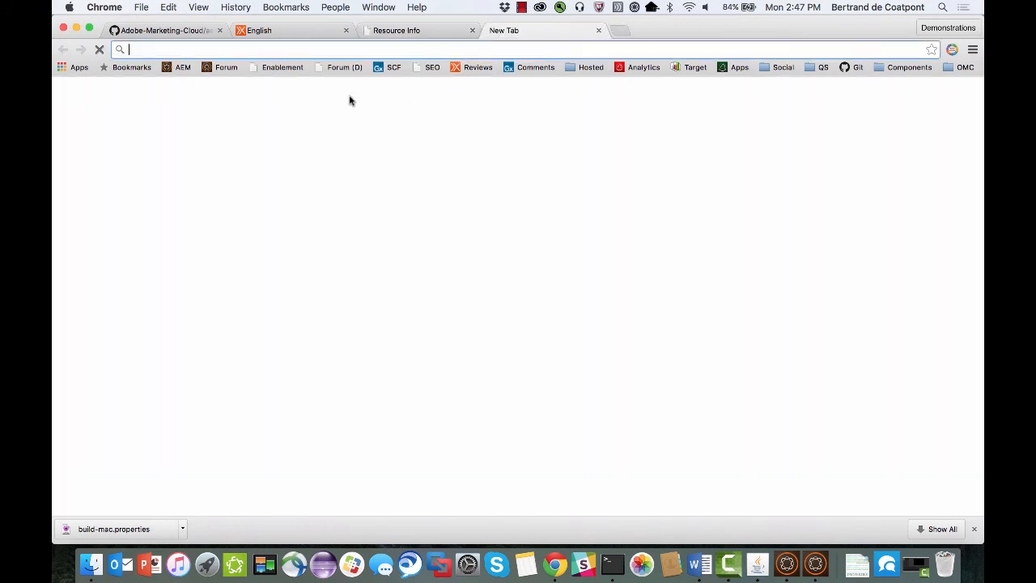
click(225, 67)
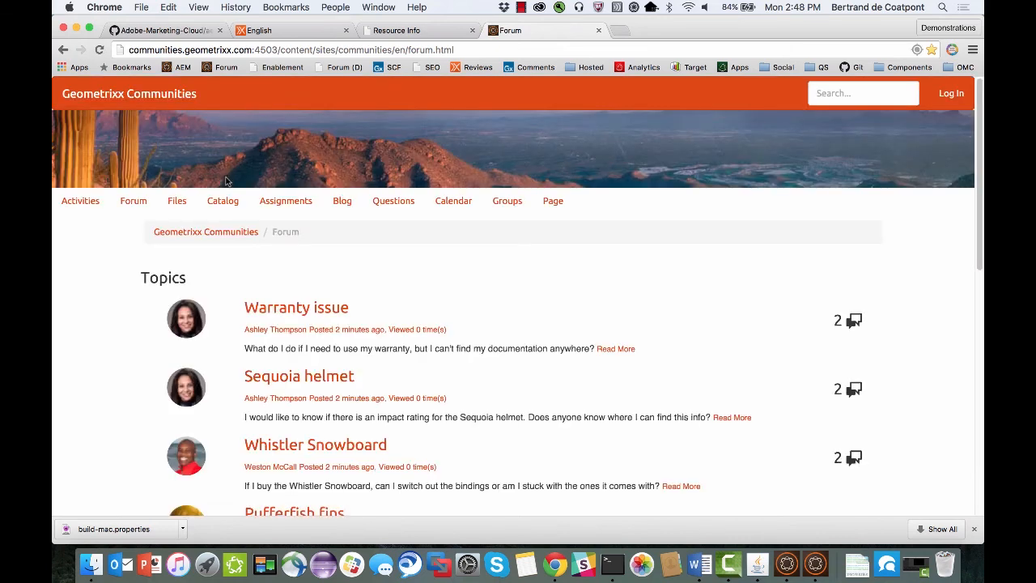
click(950, 93)
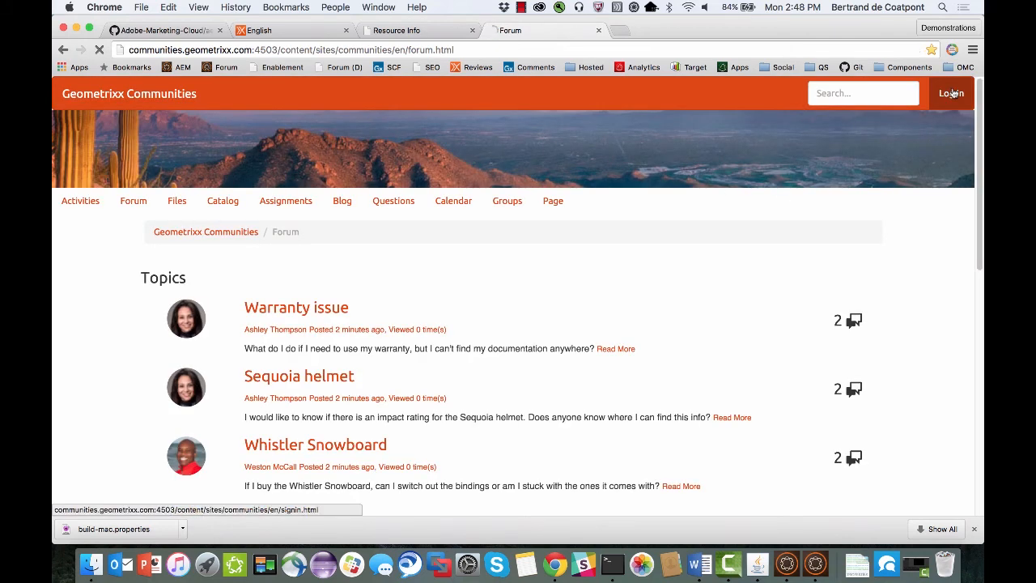
click(380, 324)
text(wes)
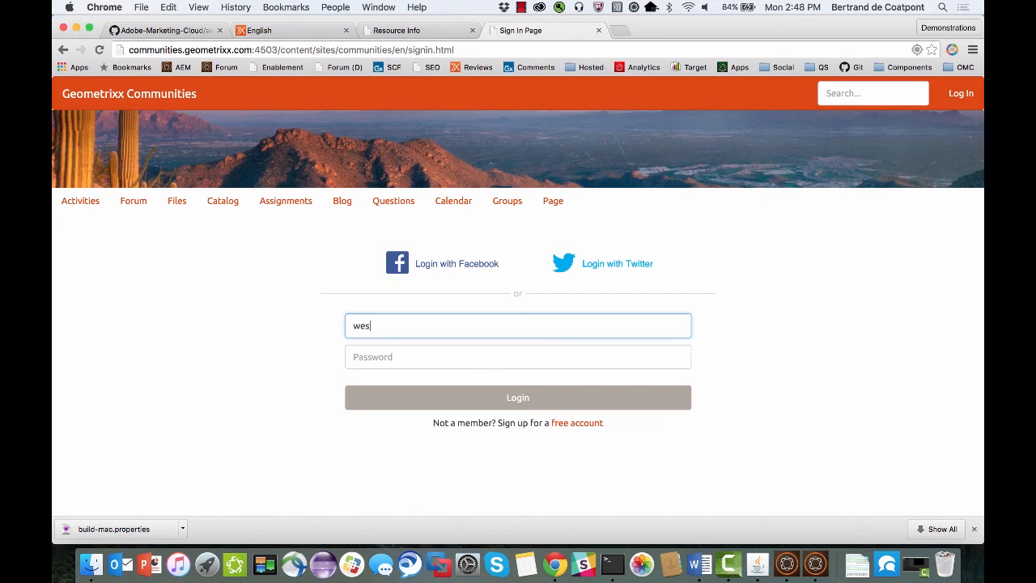
text(to)
text(n)
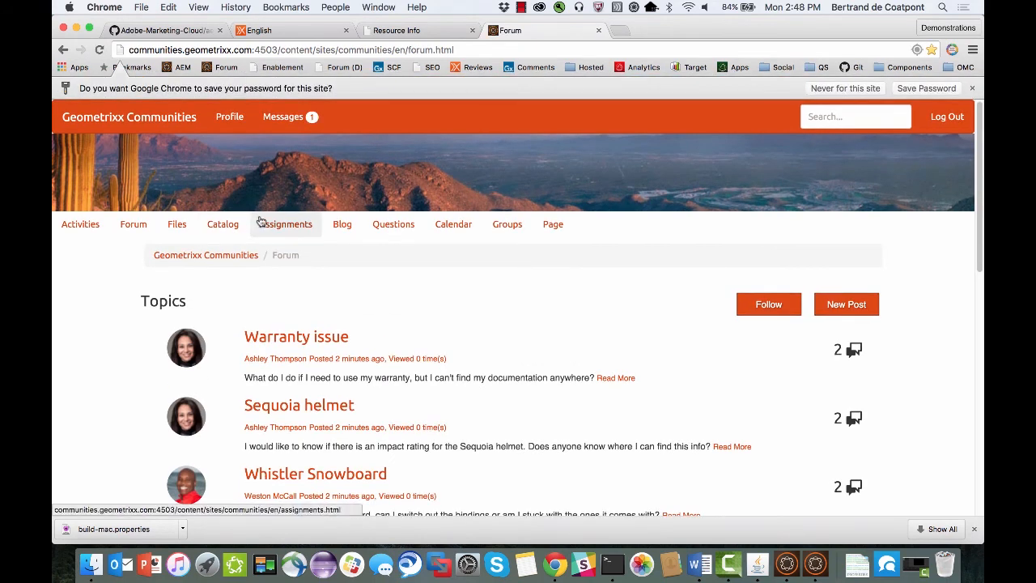
click(832, 87)
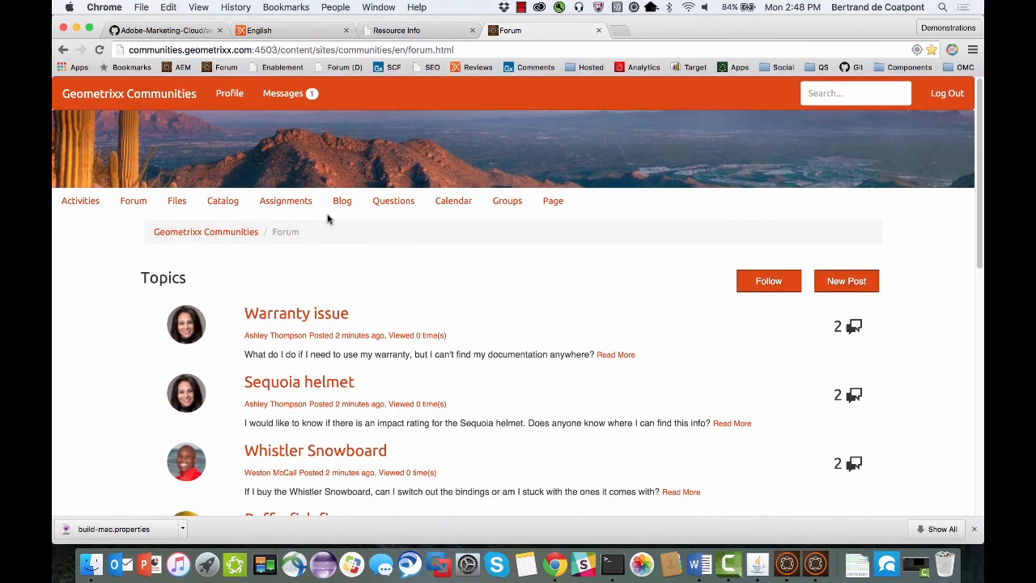
Open the Assignments page of Geometrixx Communities and review the assigned resources.
click(287, 201)
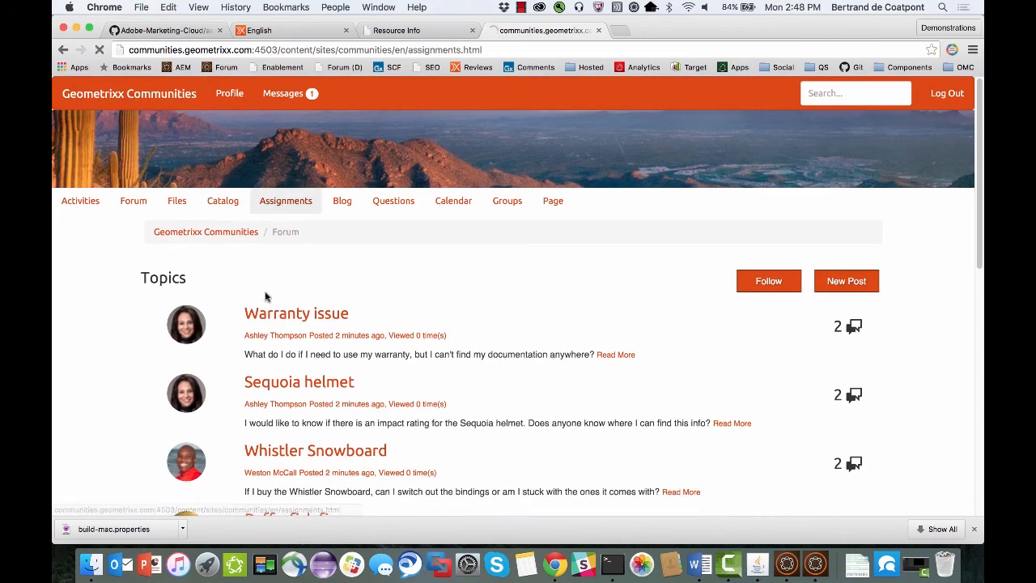
scroll(267, 297, down, 3)
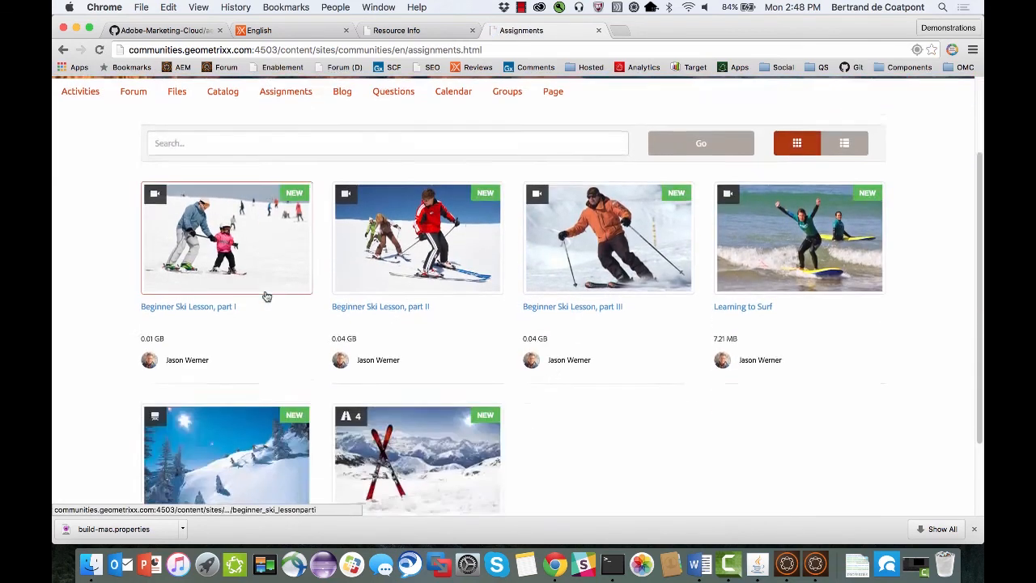
scroll(267, 295, up, 3)
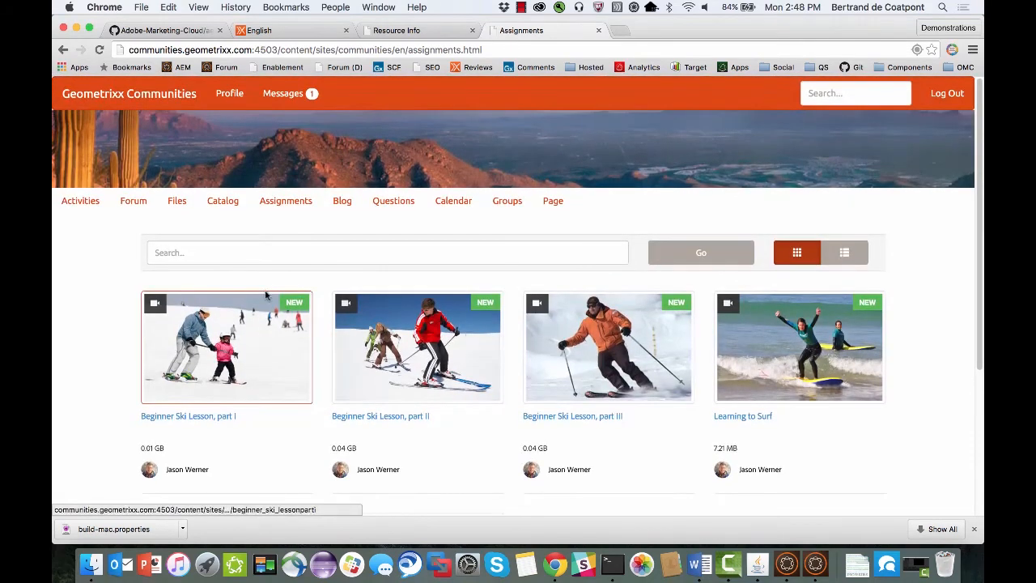
Open the AEM Enablement site and review the list of resources in its AEM Communities learning path.
click(281, 67)
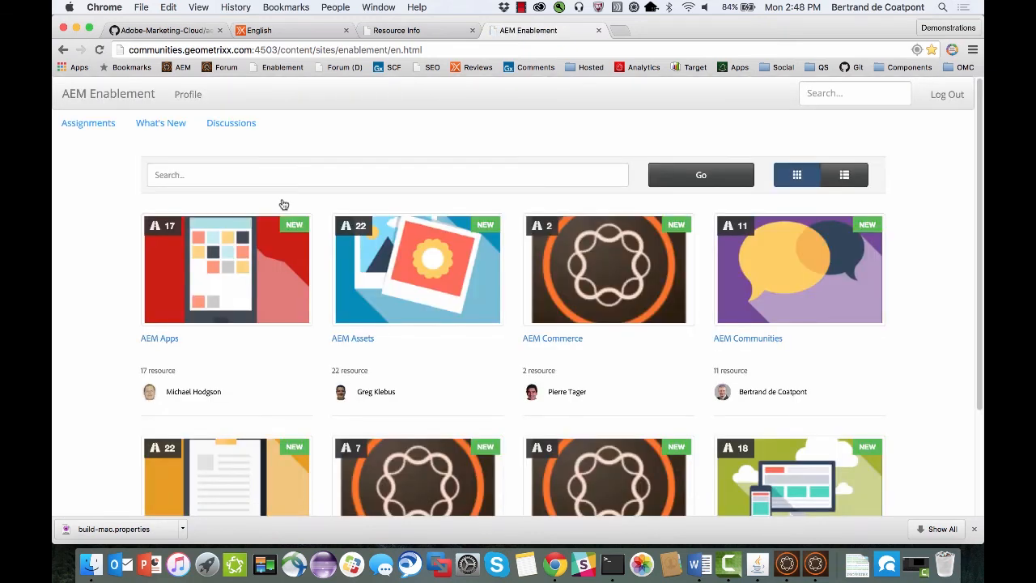
scroll(284, 204, down, 3)
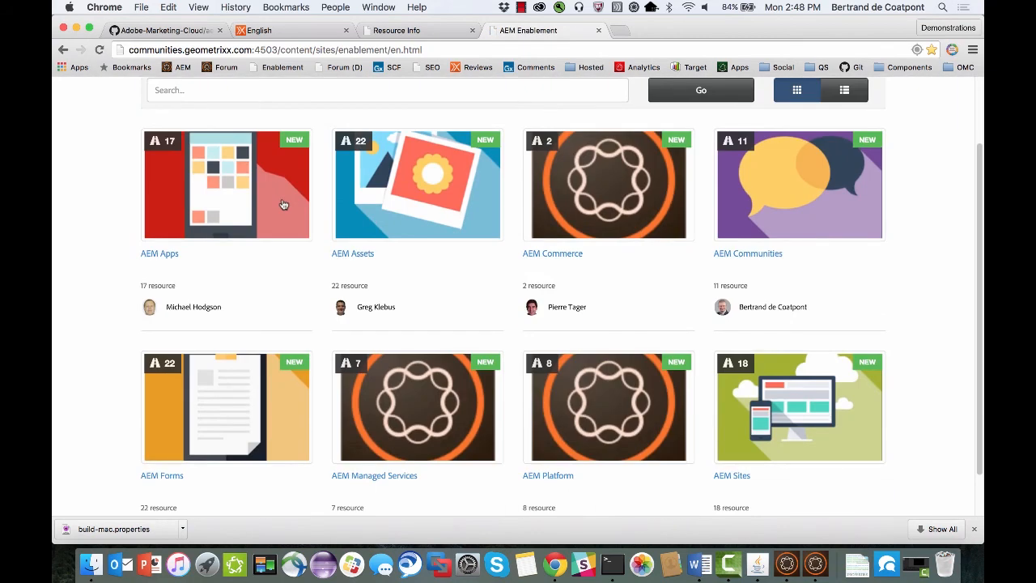
click(797, 170)
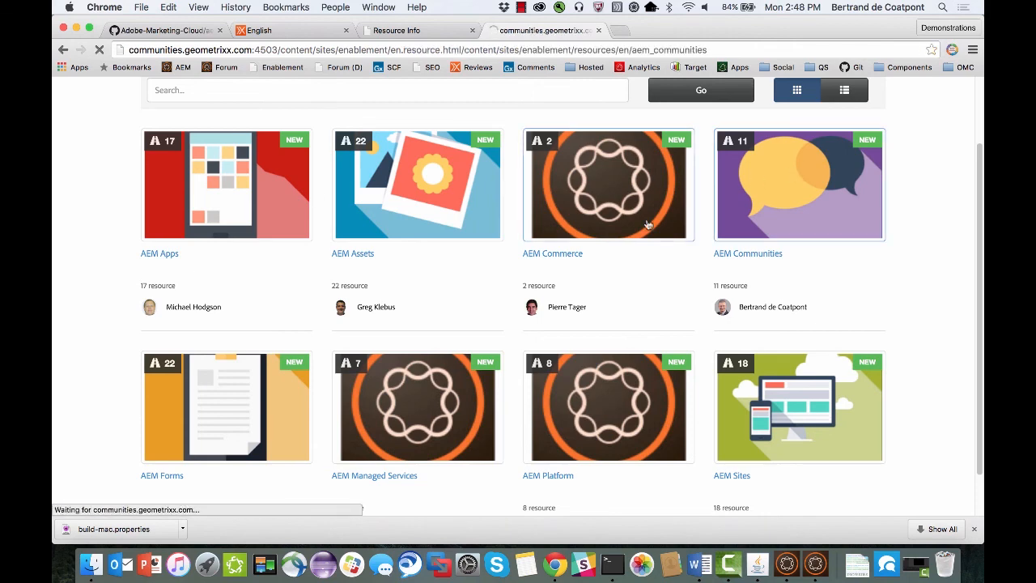
scroll(647, 224, down, 3)
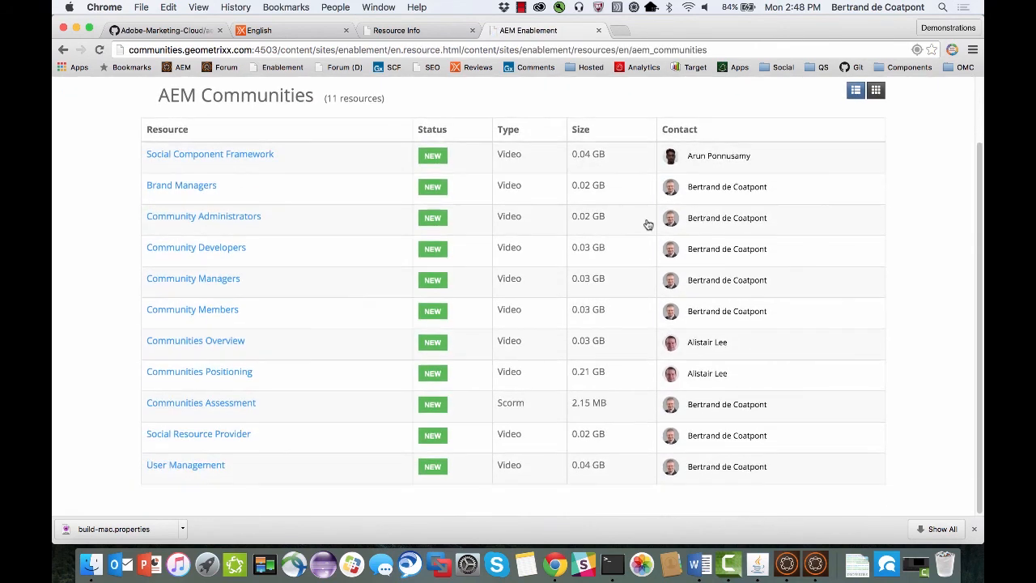
scroll(647, 224, up, 3)
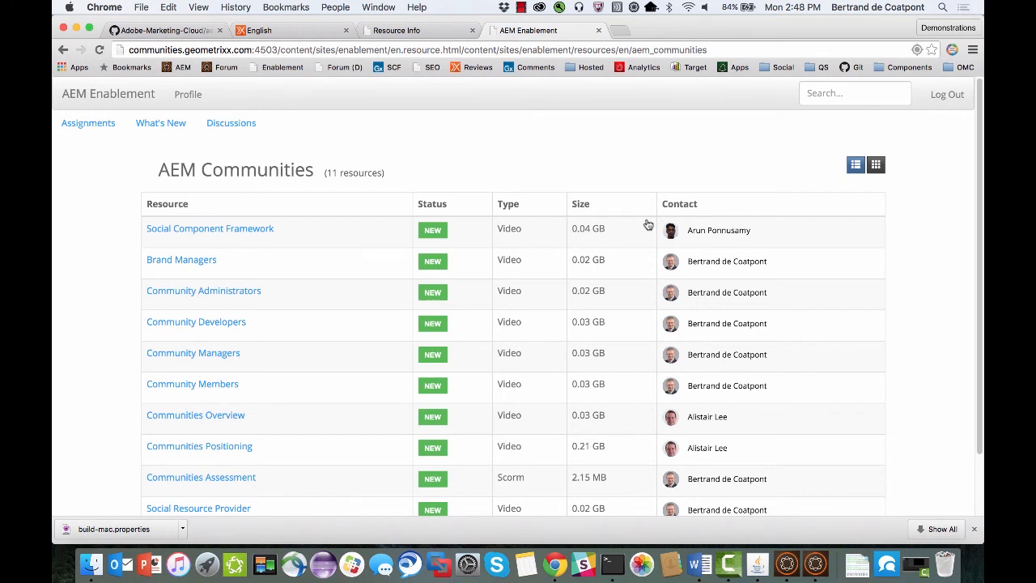
Open the Geometrixx Communities forum served on port 8000 from the Forum (D) bookmark.
click(340, 71)
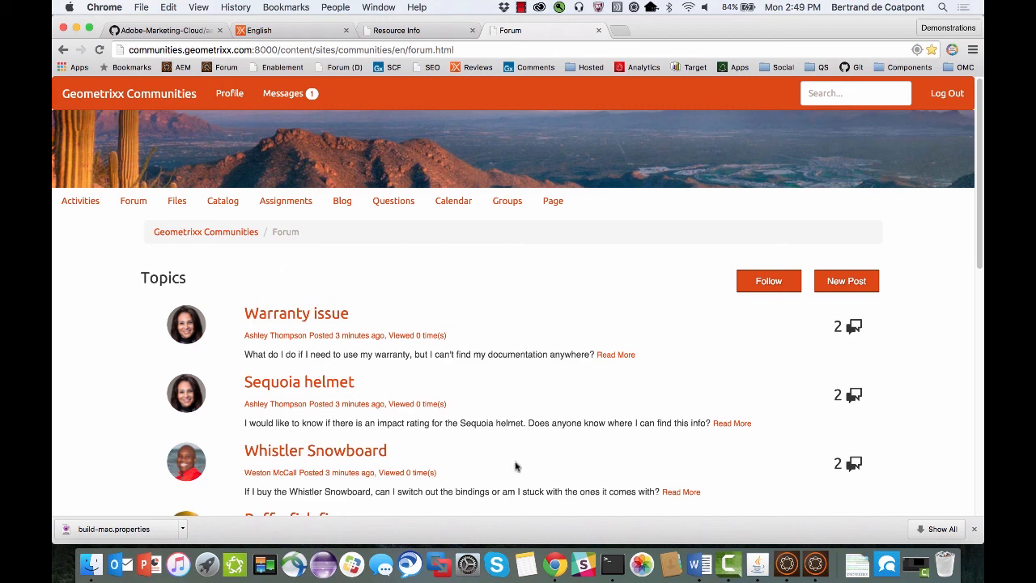
Switch to the AEM Demo Machine and clear its command output.
click(758, 564)
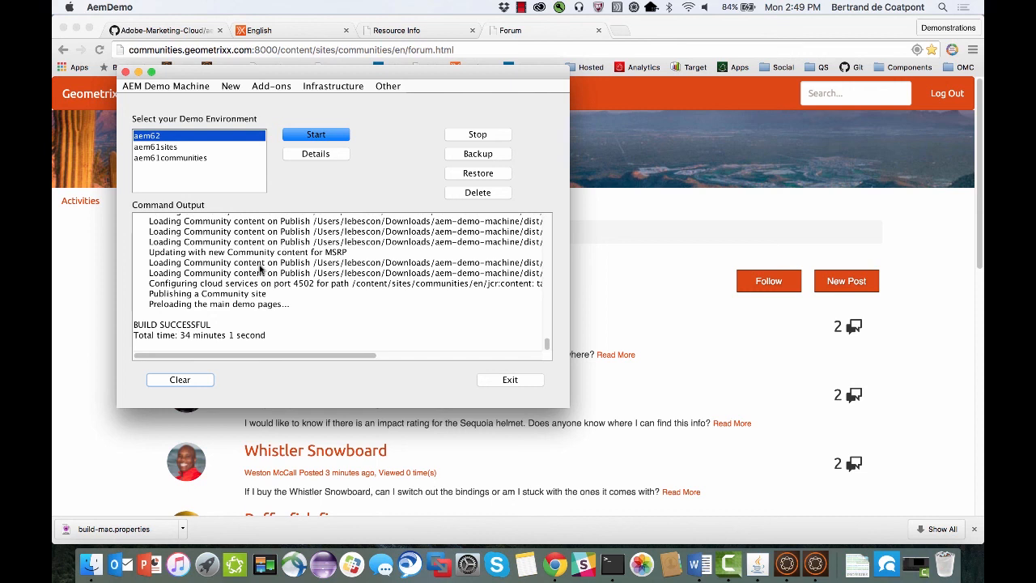
click(170, 380)
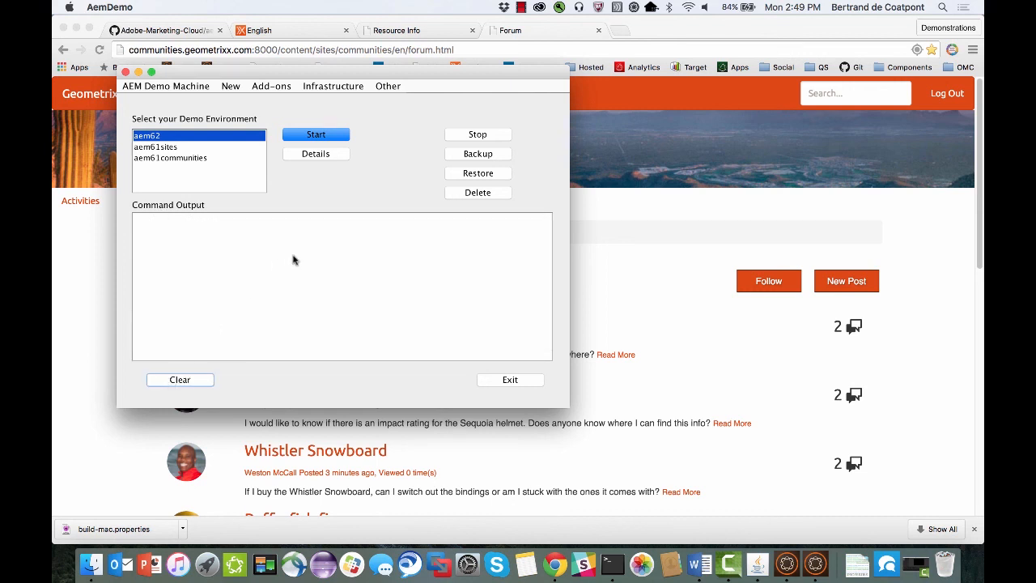
Stop the running instances with aem61communities selected and exit the AEM Demo Machine.
click(210, 157)
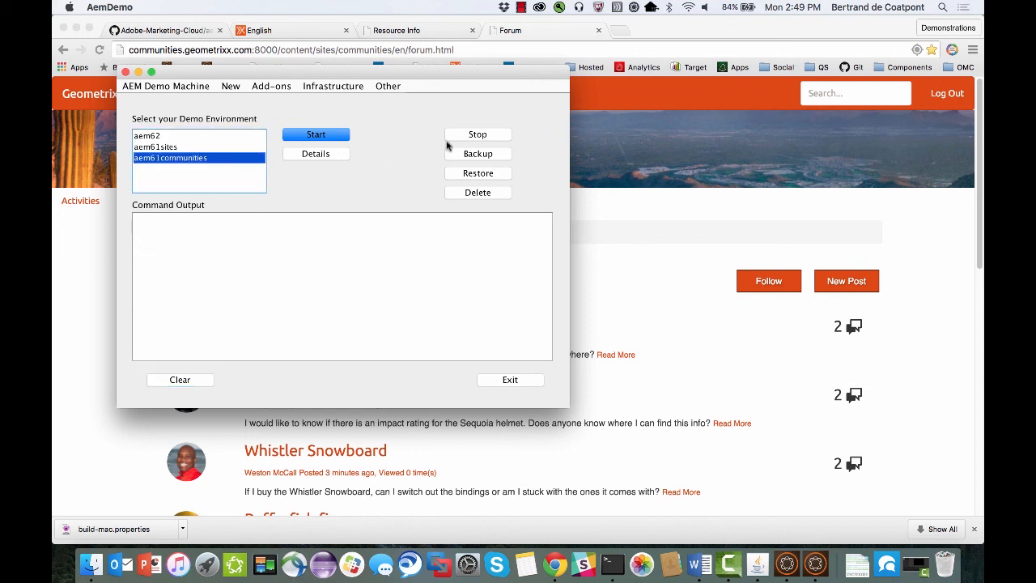
click(473, 135)
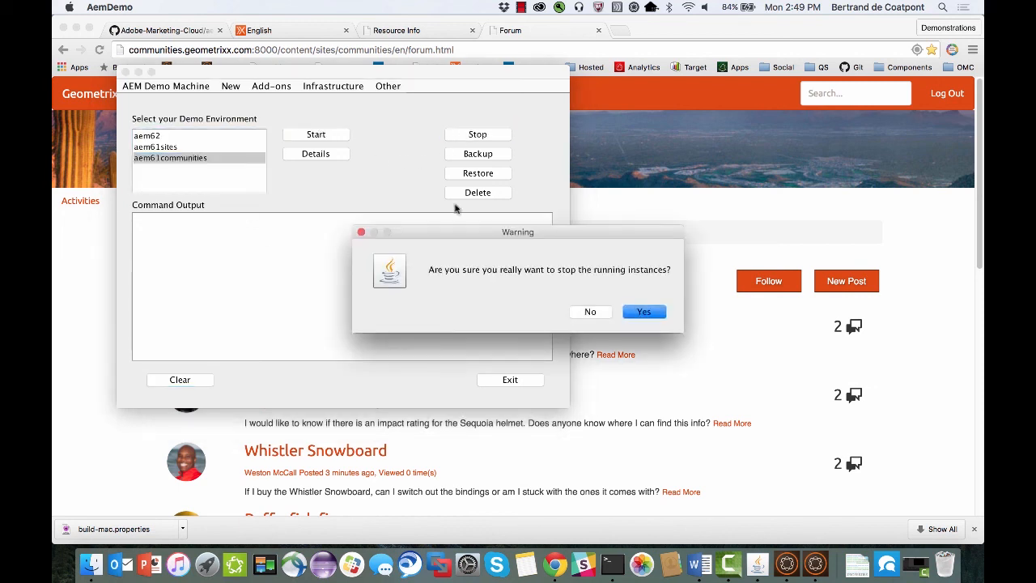
click(643, 316)
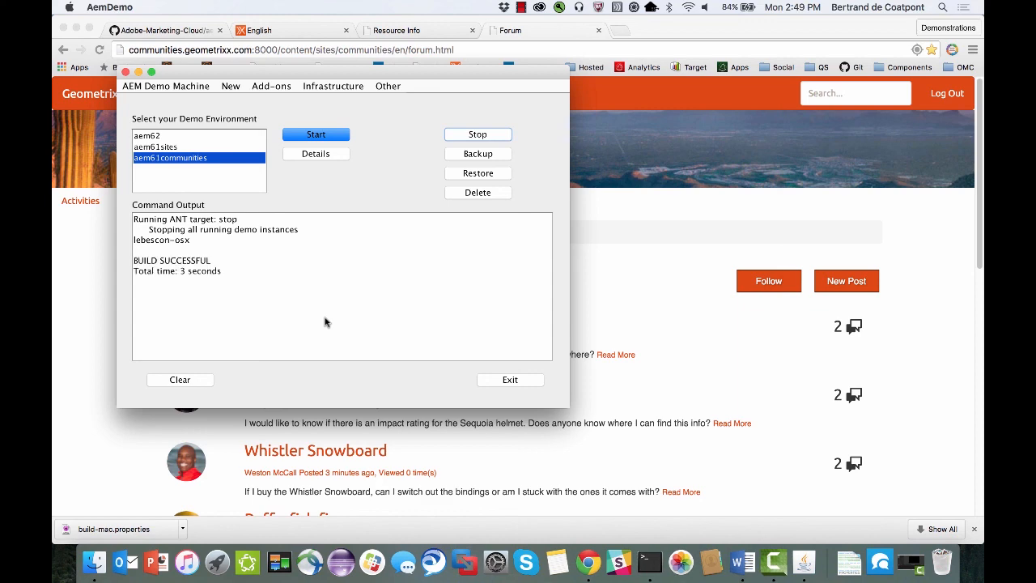
click(503, 380)
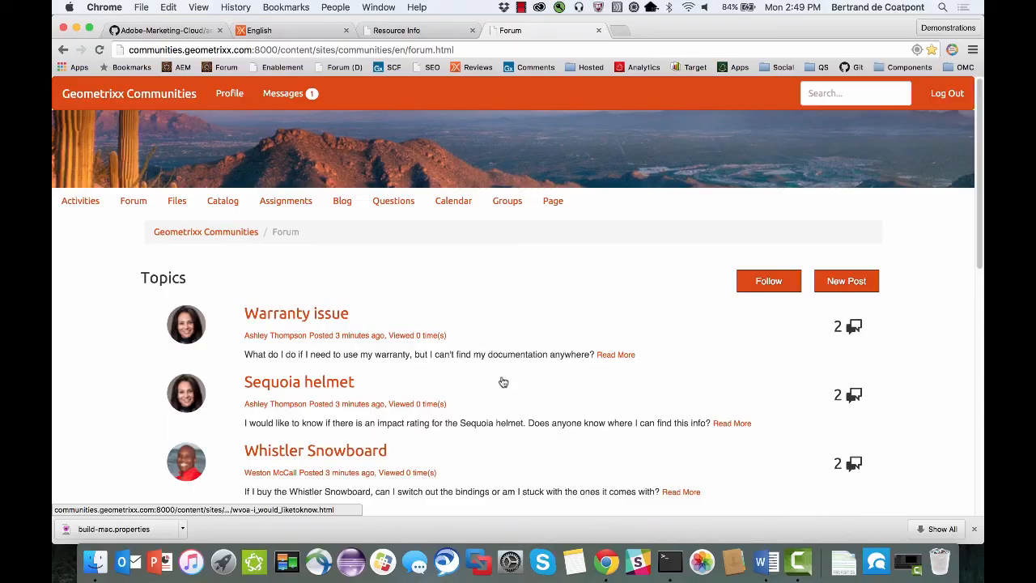